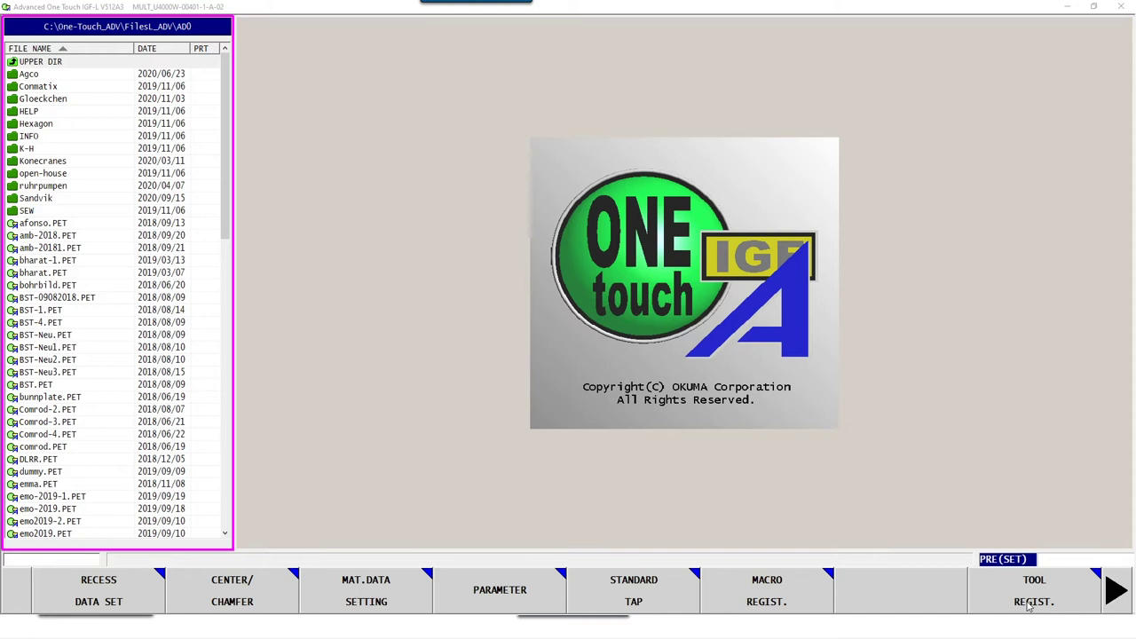
- Load the tool data file from the E:¥OAD folder into a maximized Tool data setting window
left_click(1030, 603)
left_click(741, 173)
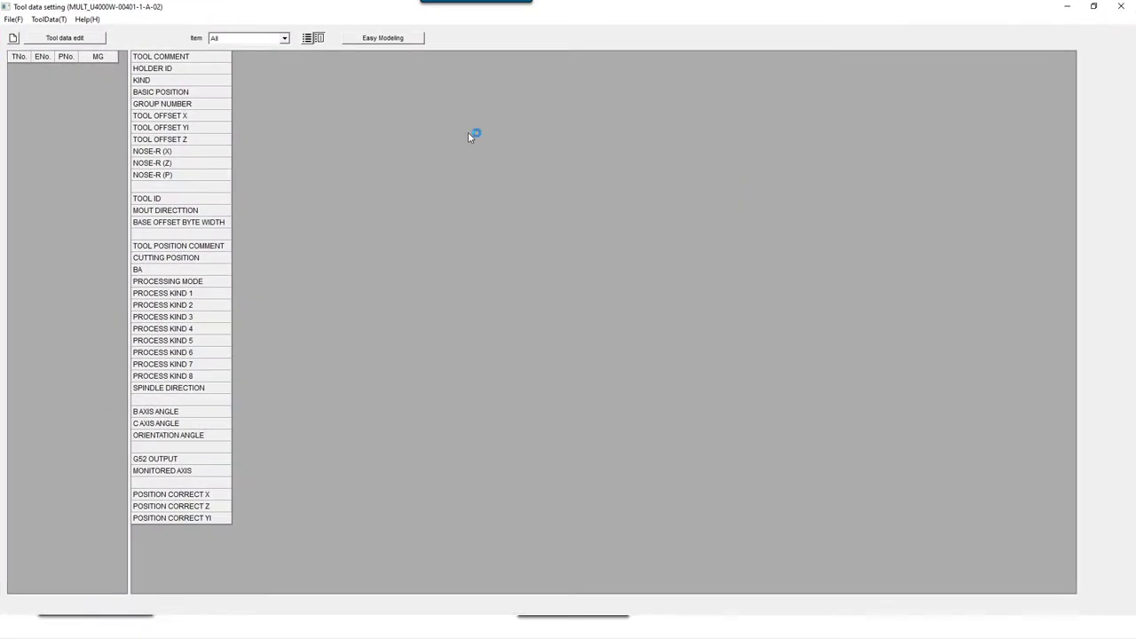
left_click(16, 19)
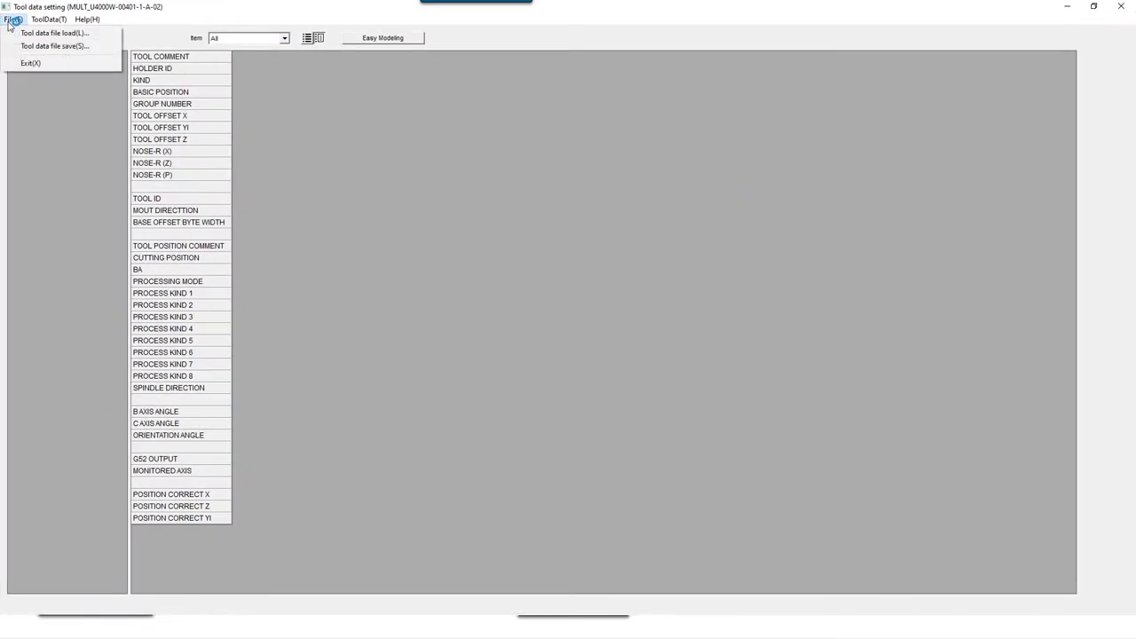
left_click(27, 31)
left_click(587, 391)
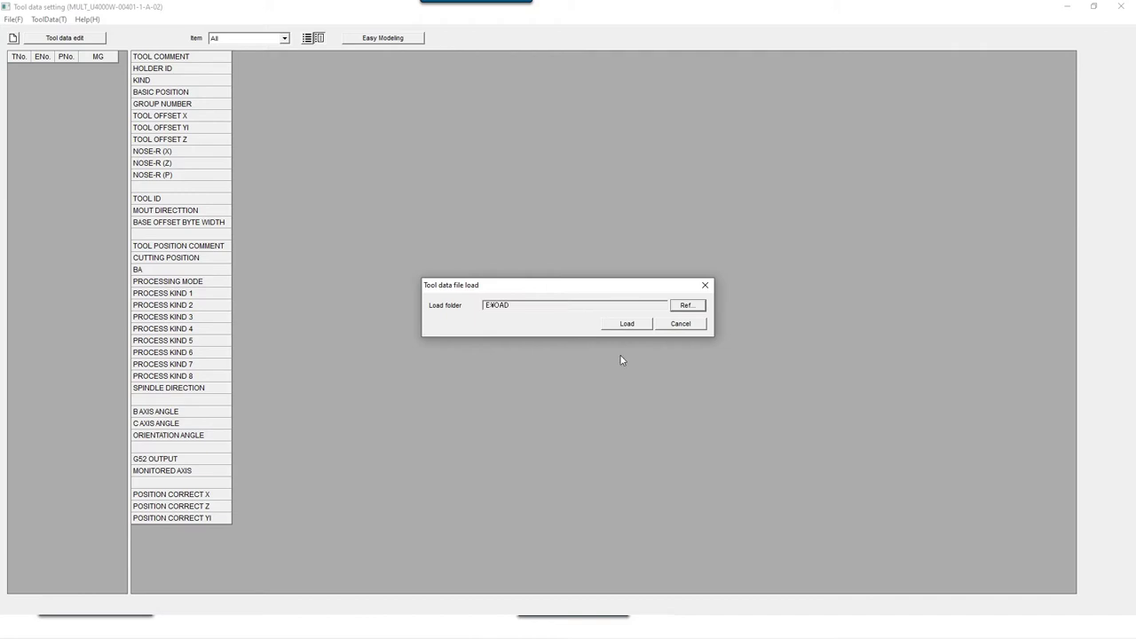
left_click(626, 324)
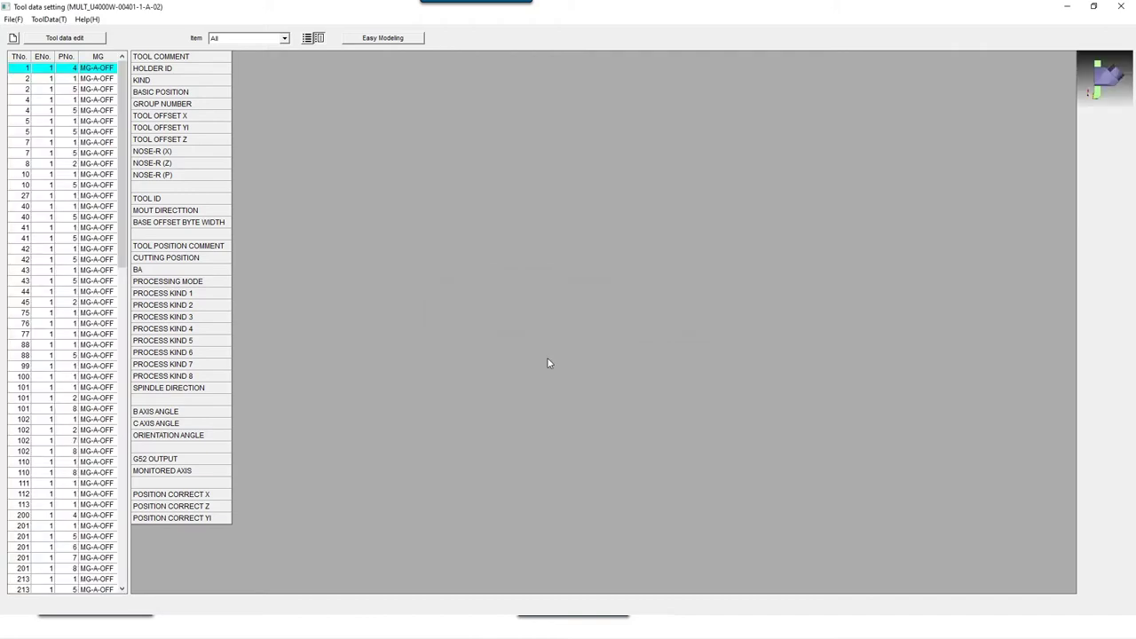
- Review the tool data for tool 2 (DRILLD6.9), pockets 1 and 5, and tool 10
left_click(94, 79)
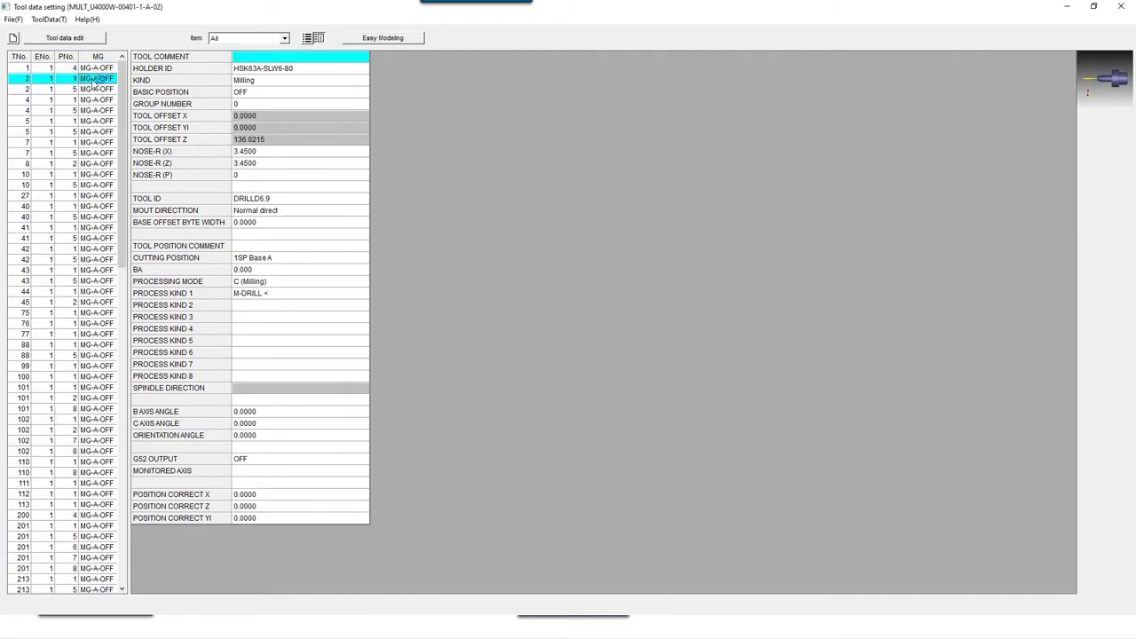
left_click(76, 174)
left_click(71, 79)
left_click(55, 90)
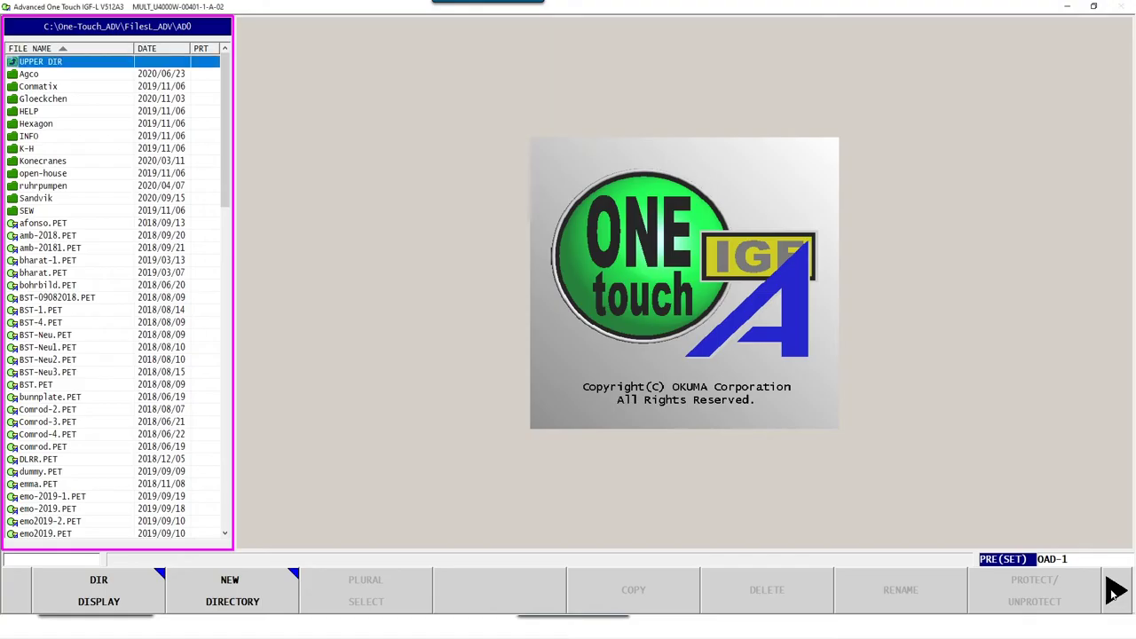
- Create and open a new program file named OAD-1.PET
left_click(484, 603)
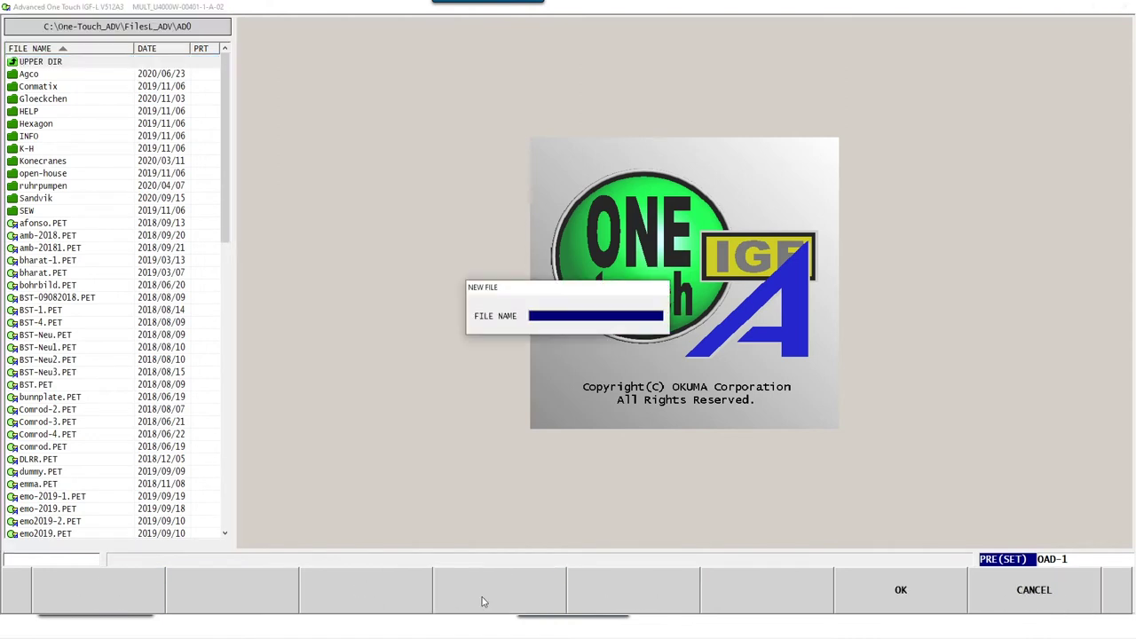
type("0")
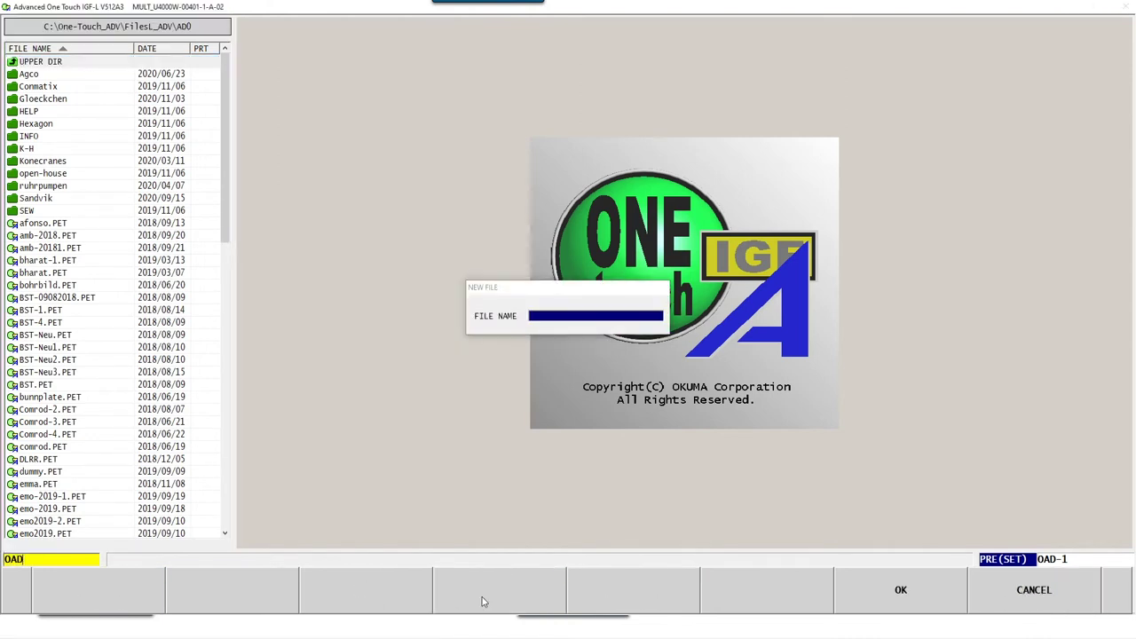
type("AD-1")
key("Return")
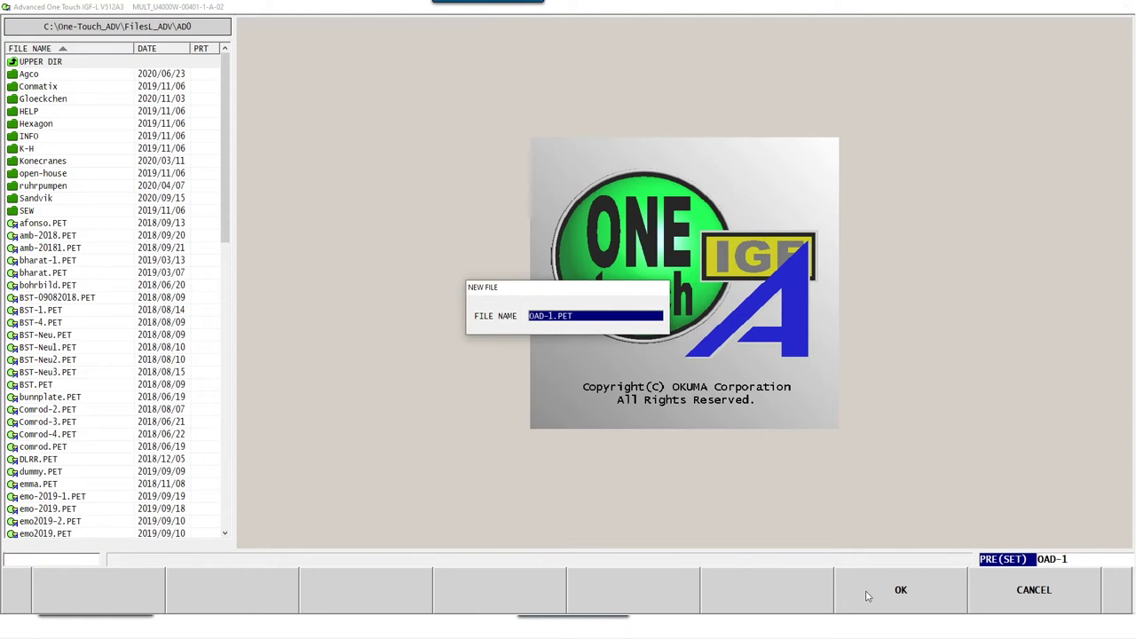
left_click(868, 596)
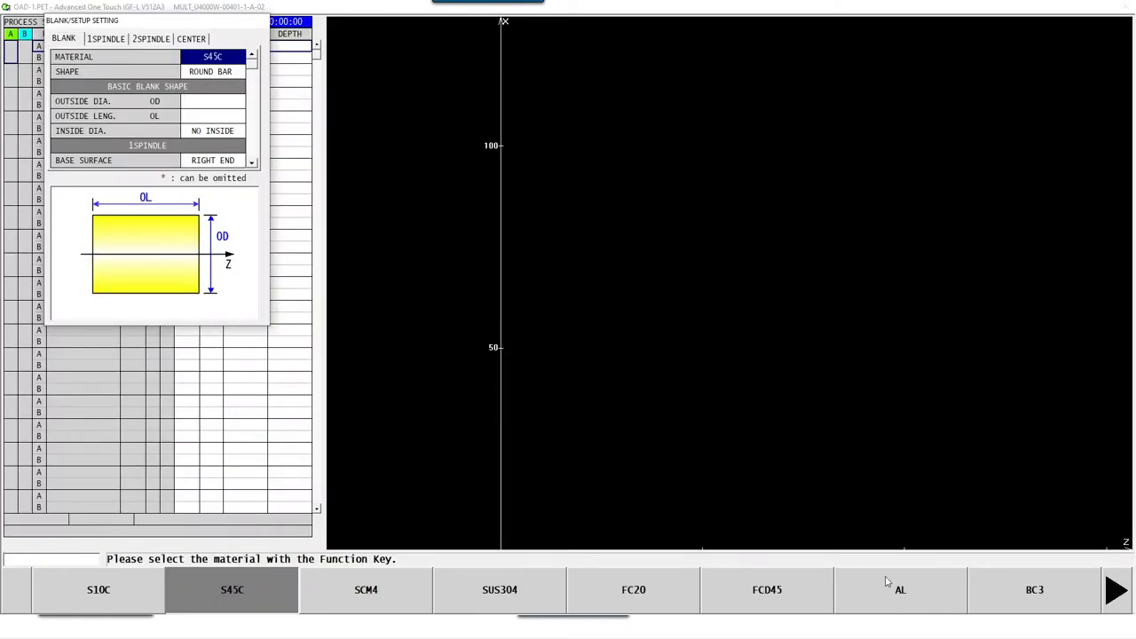
- Define an AL round-bar blank: outside diameter 150, length 130, zero position -2
left_click(890, 597)
left_click(220, 102)
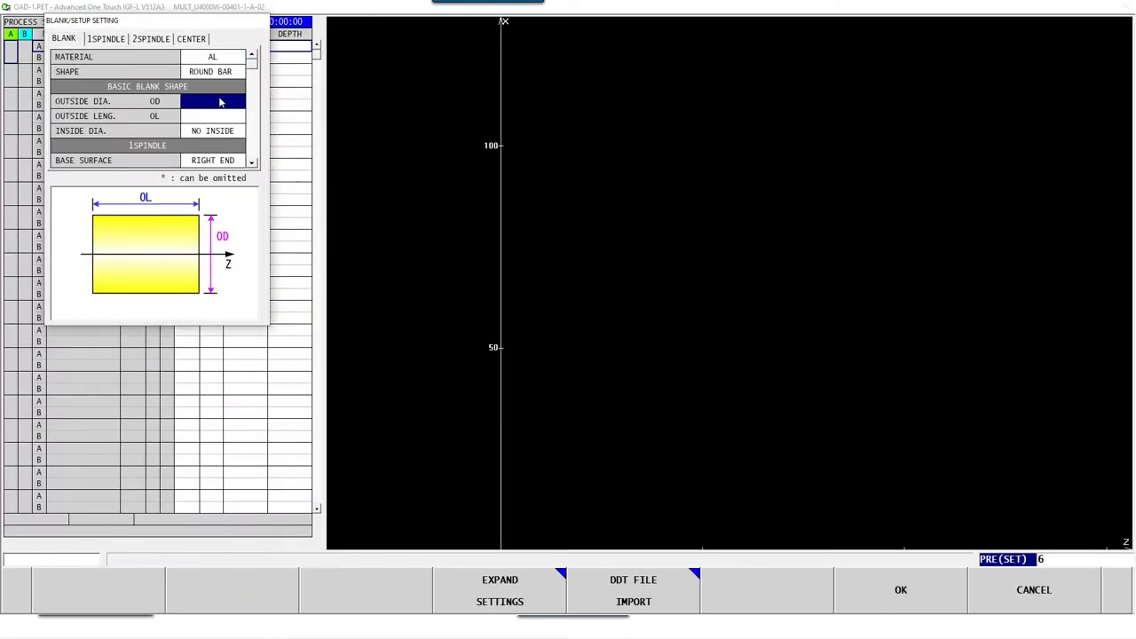
type("150")
key("Return")
type("1")
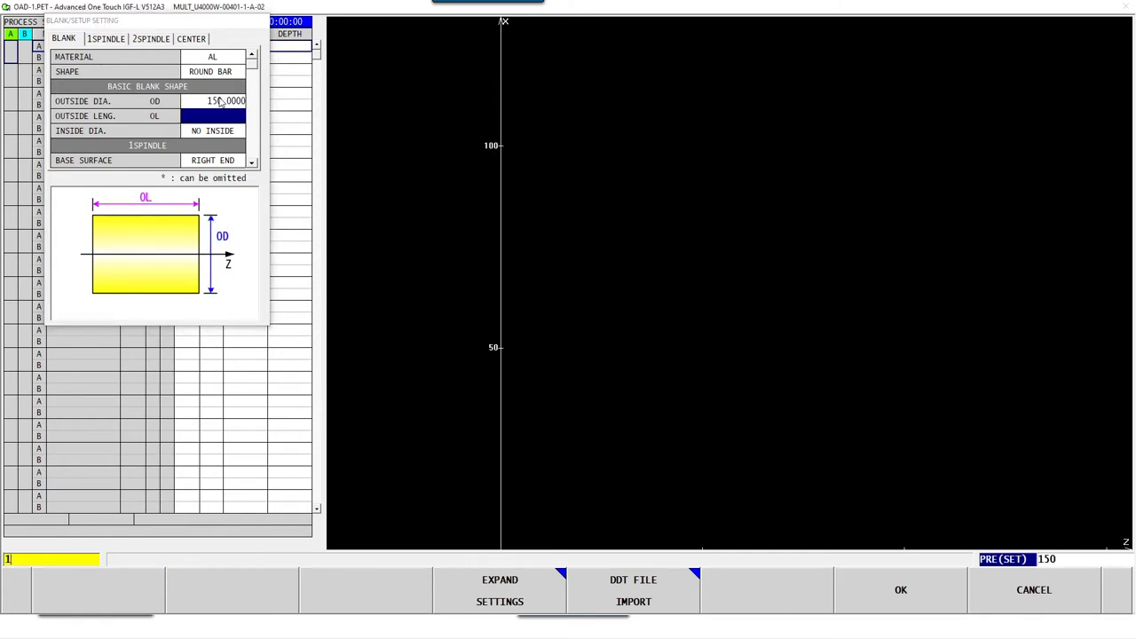
type("30")
key("Return")
key("Return")
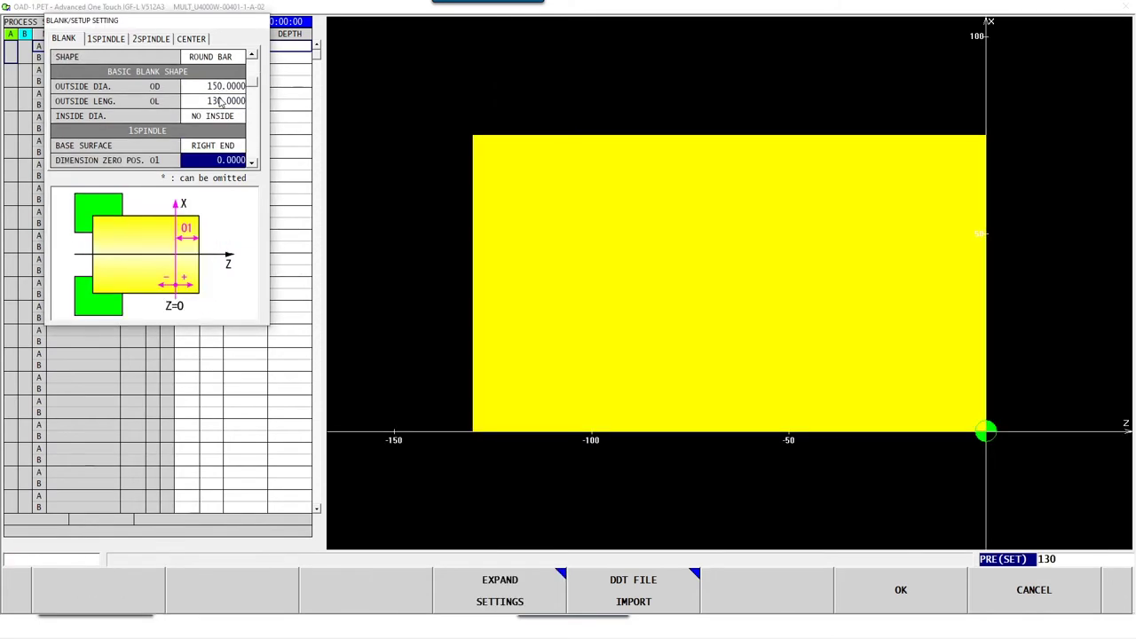
type("-2")
key("Return")
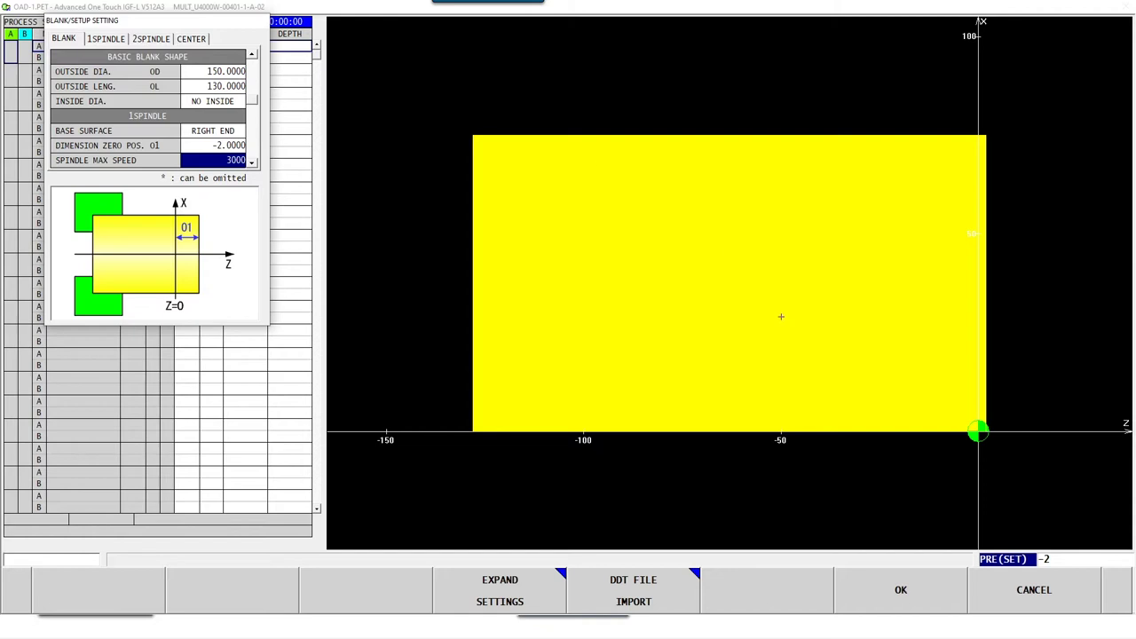
left_click(899, 599)
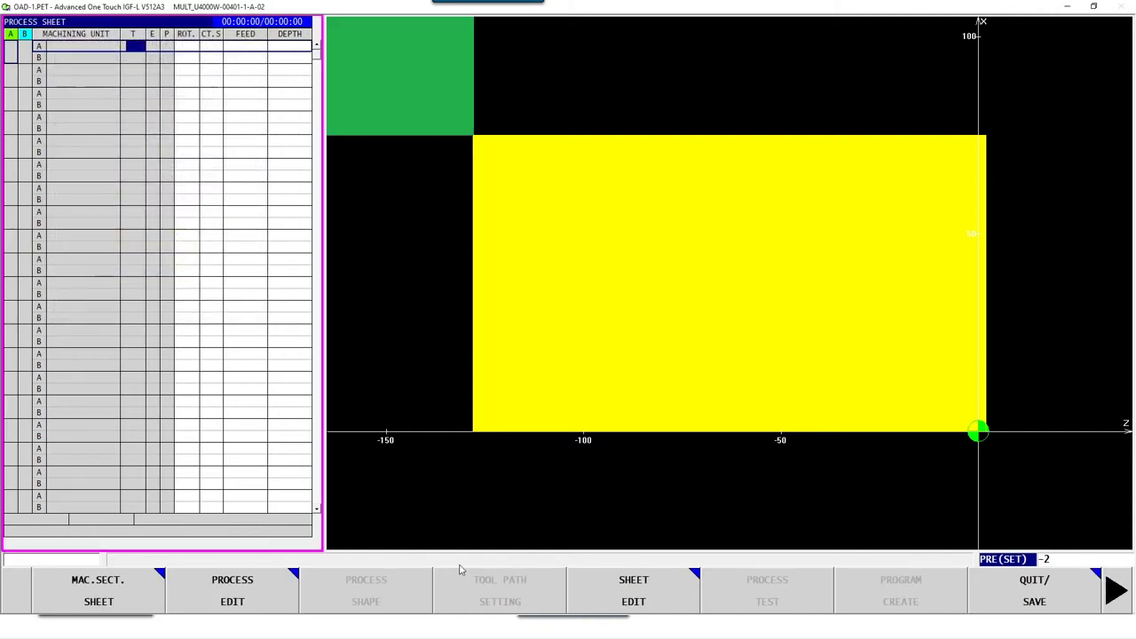
- Start a turning section at X55, Z-128 with a FINISH start surface
left_click(141, 591)
left_click(103, 603)
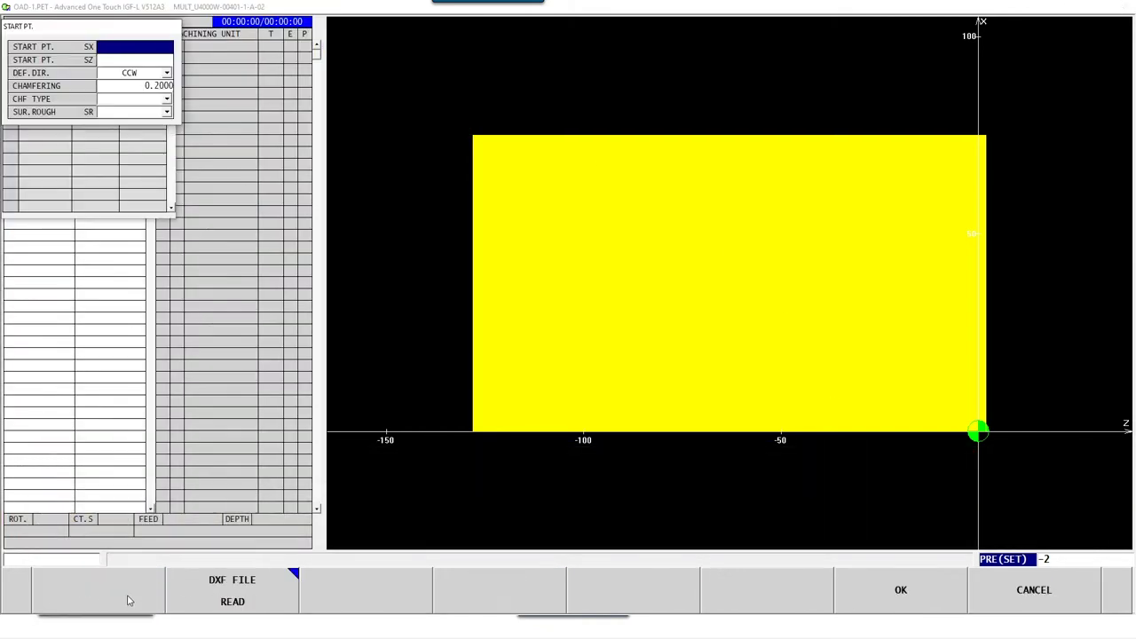
type("55")
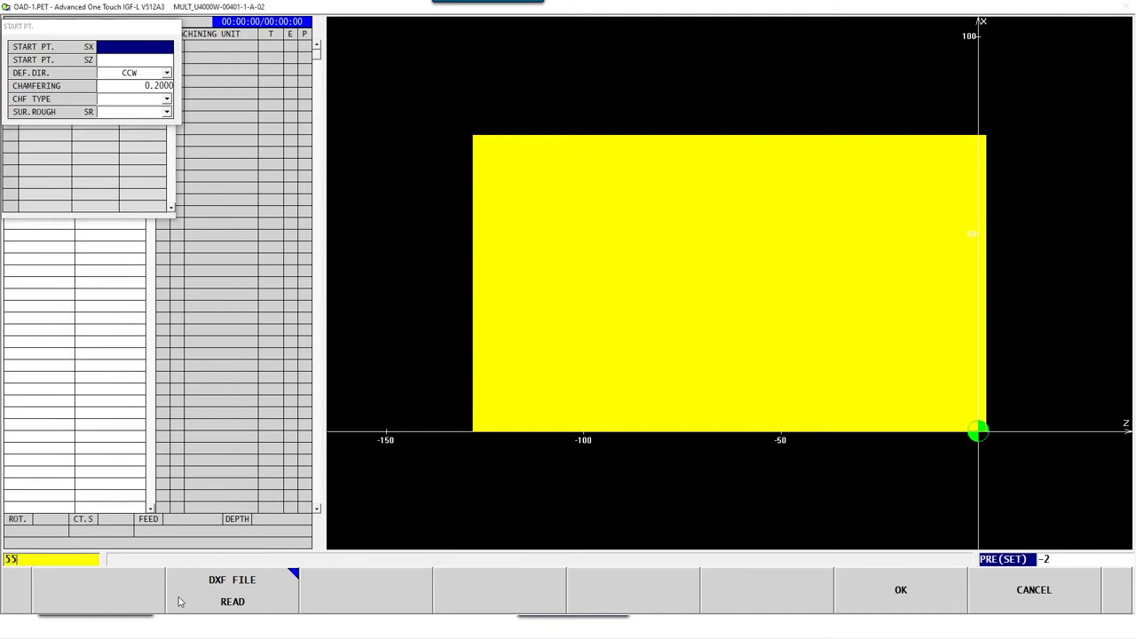
key("Return")
type("-128")
key("Return")
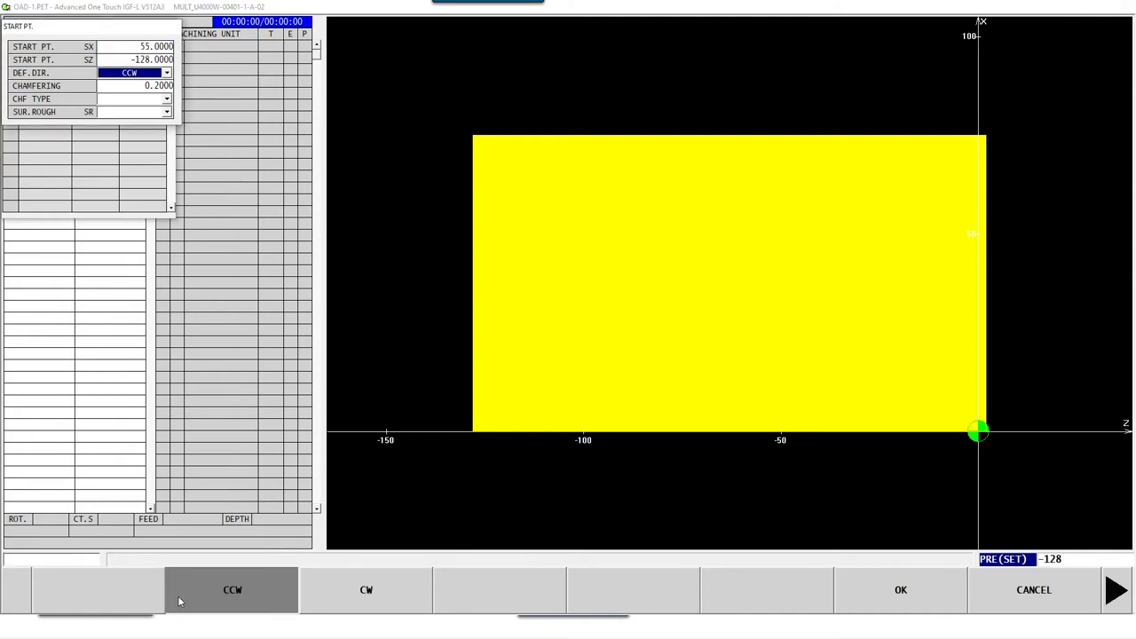
key("Return")
key("Return")
left_click(541, 590)
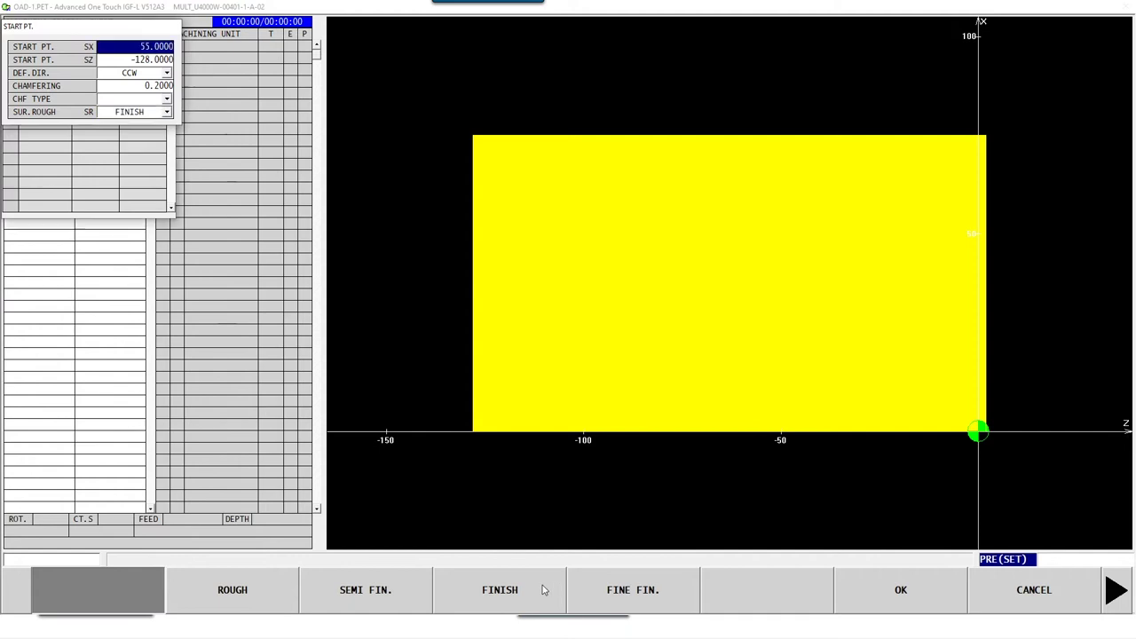
- Add a NO CUTTING longitudinal line ending at Z-90
left_click(397, 591)
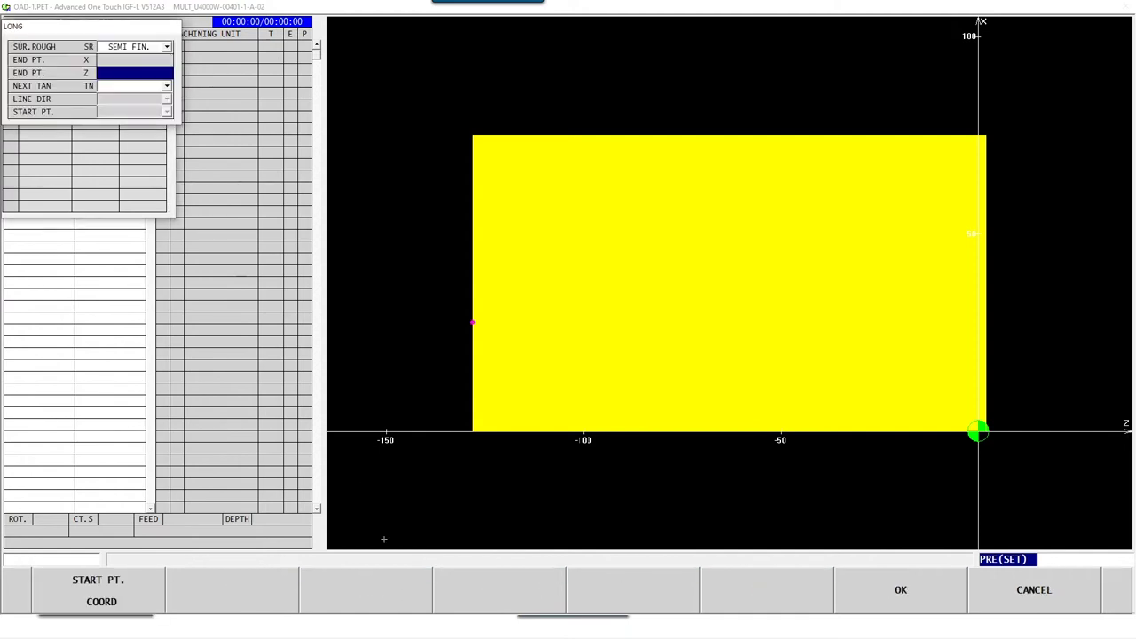
left_click(166, 46)
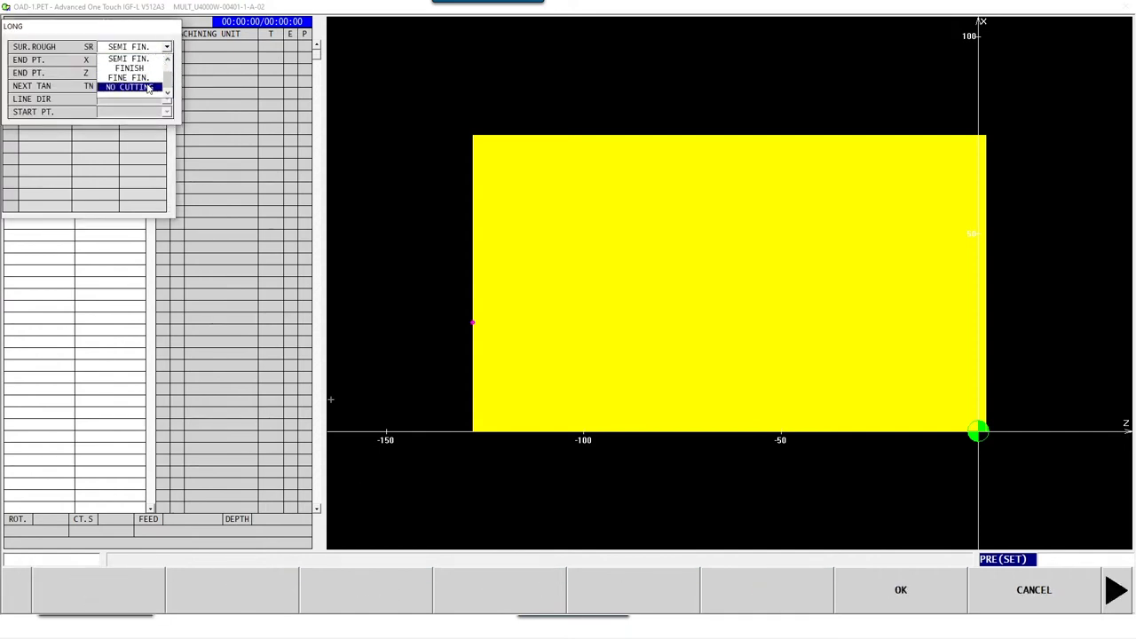
left_click(146, 87)
type("-90")
key("Return")
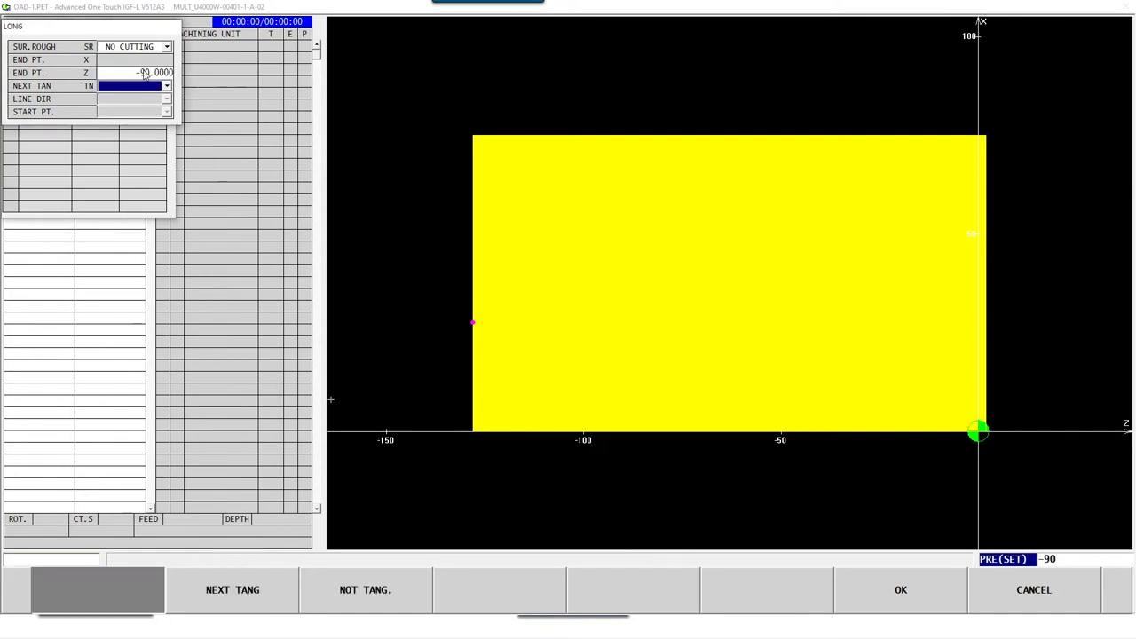
left_click(872, 589)
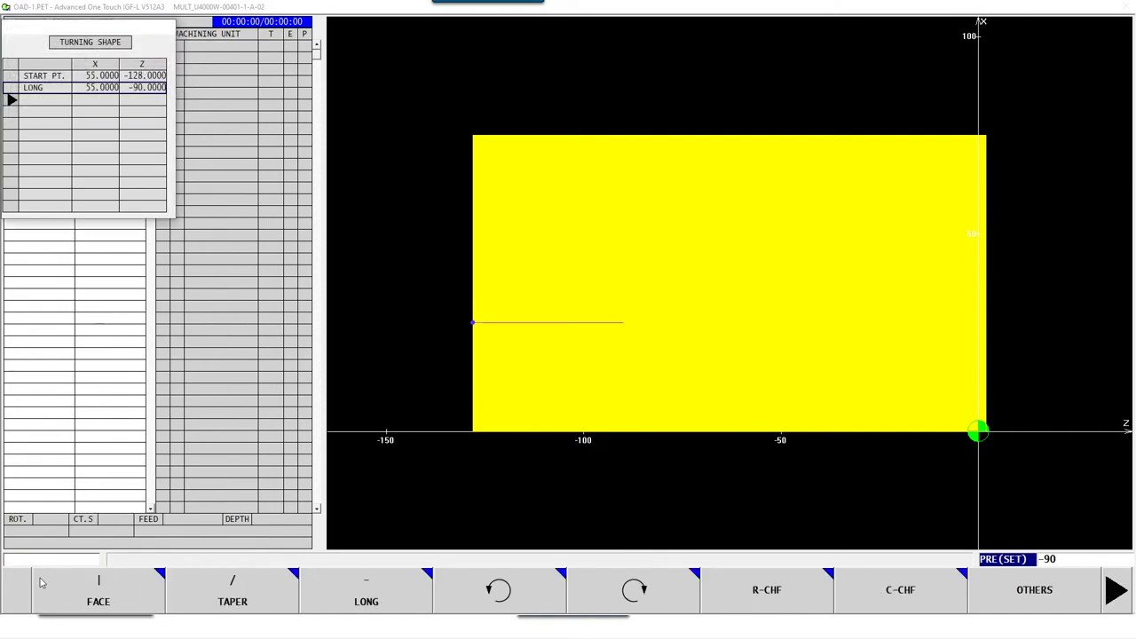
- Add a SEMI FIN. face line ending at X60 and accept the turning shape
left_click(102, 608)
type("60")
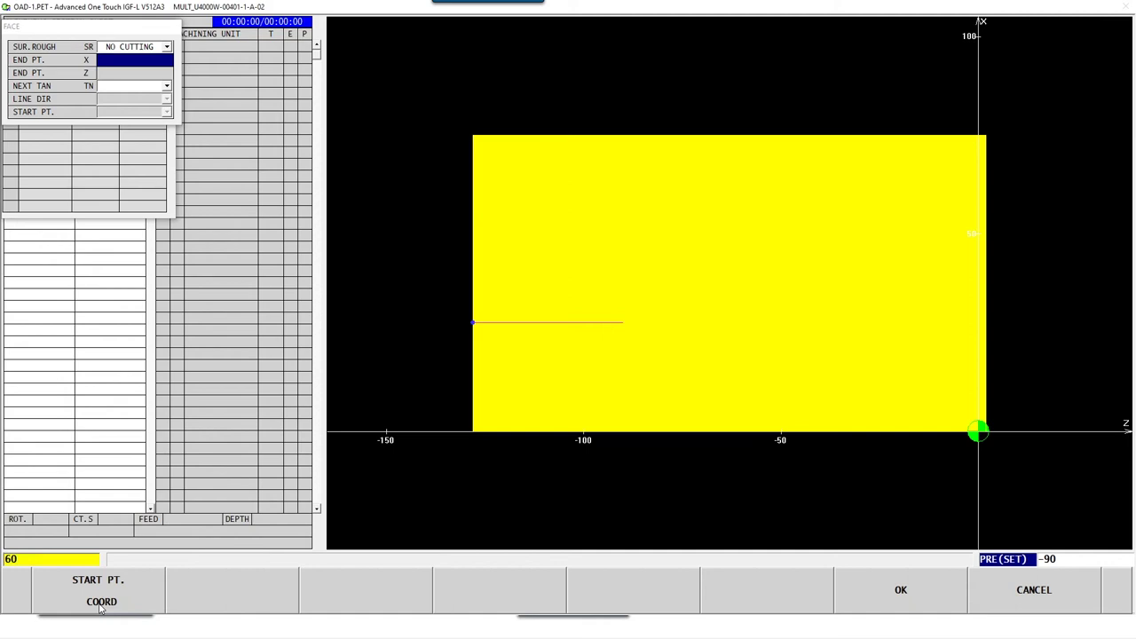
key("Return")
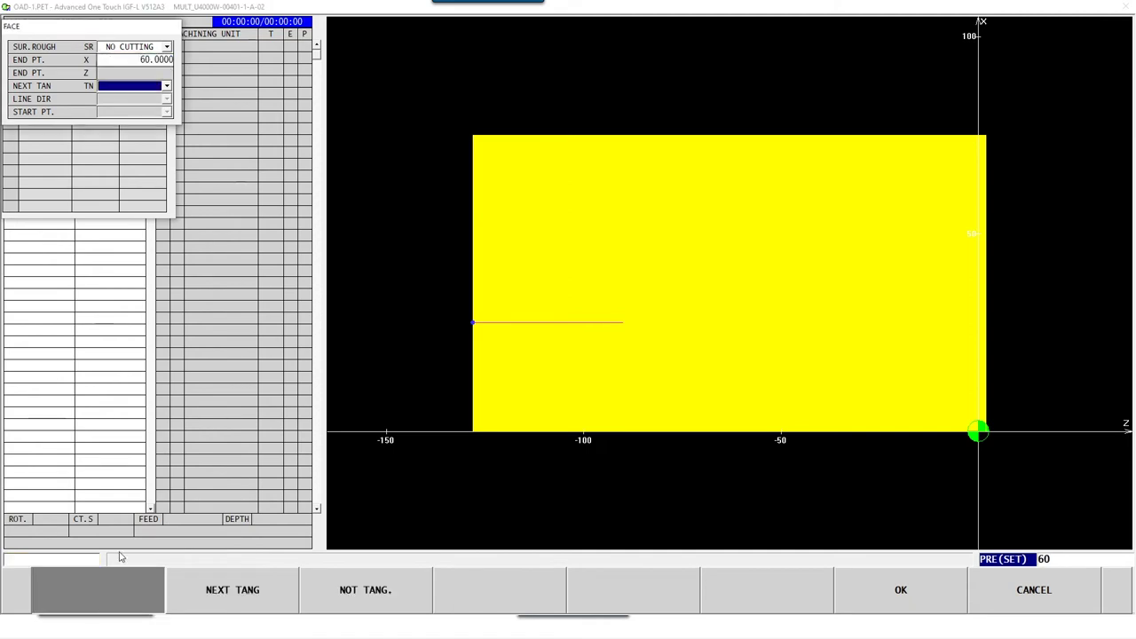
left_click(160, 46)
left_click(151, 59)
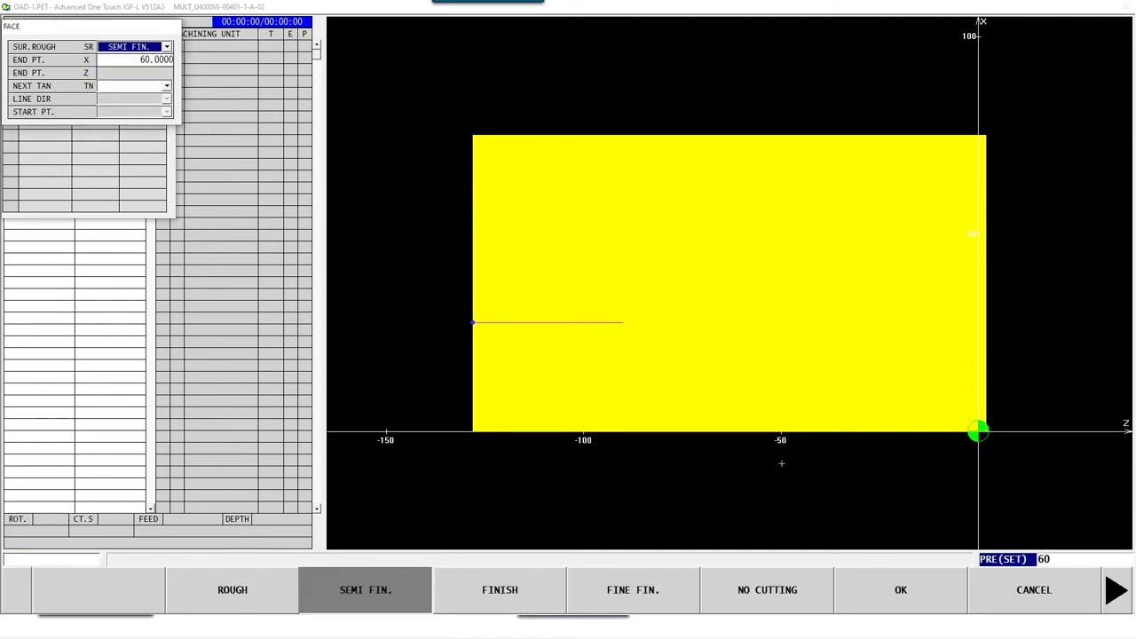
left_click(902, 590)
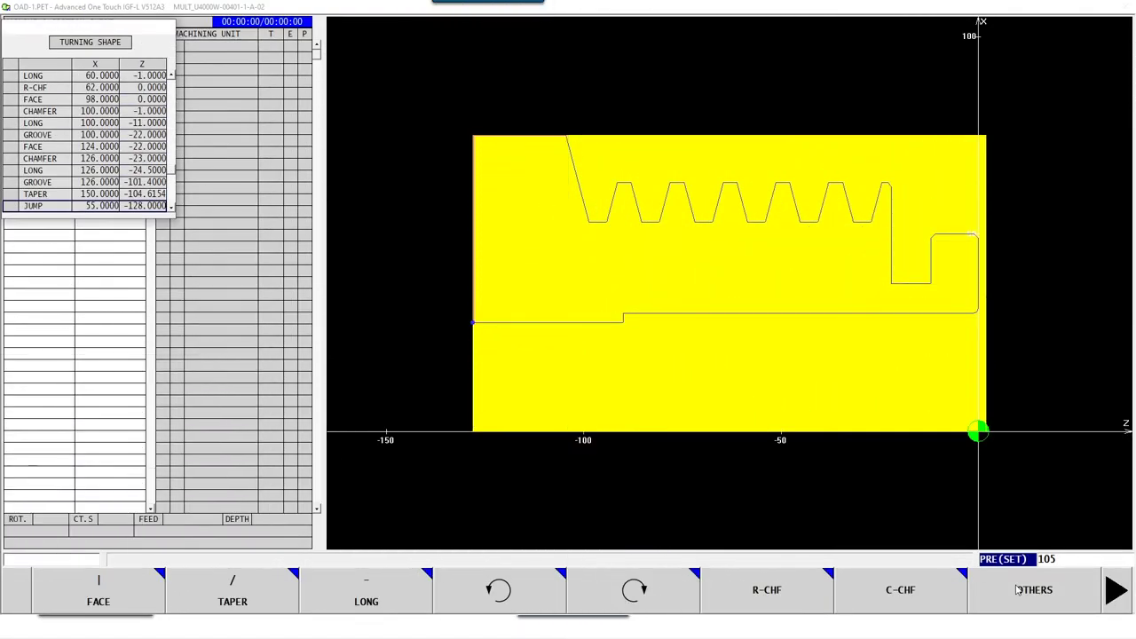
left_click(1129, 594)
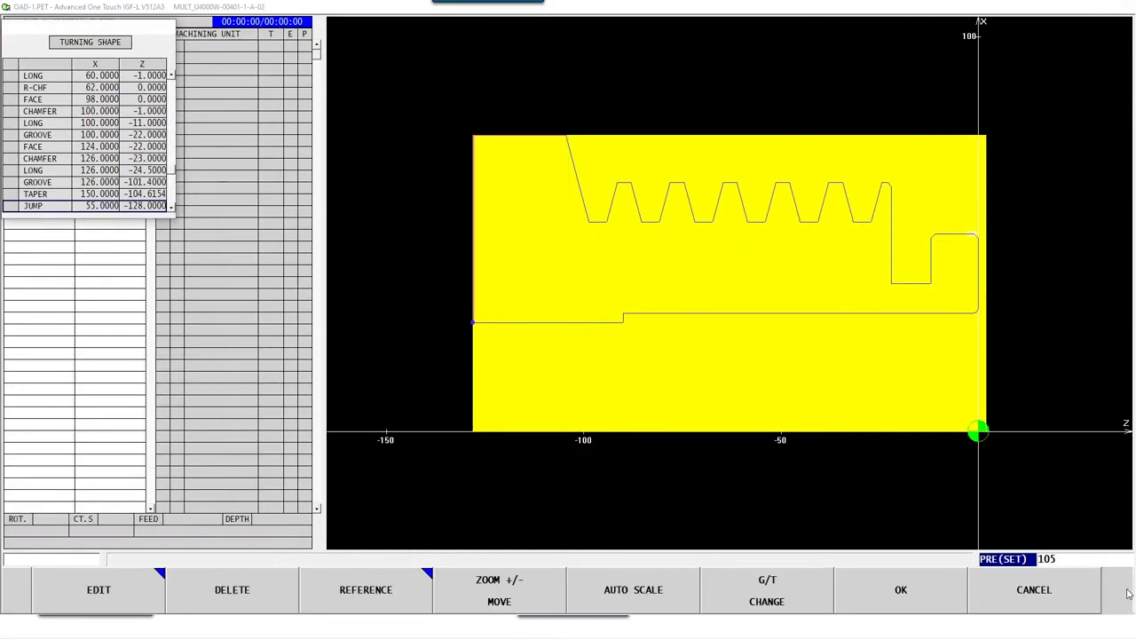
left_click(907, 602)
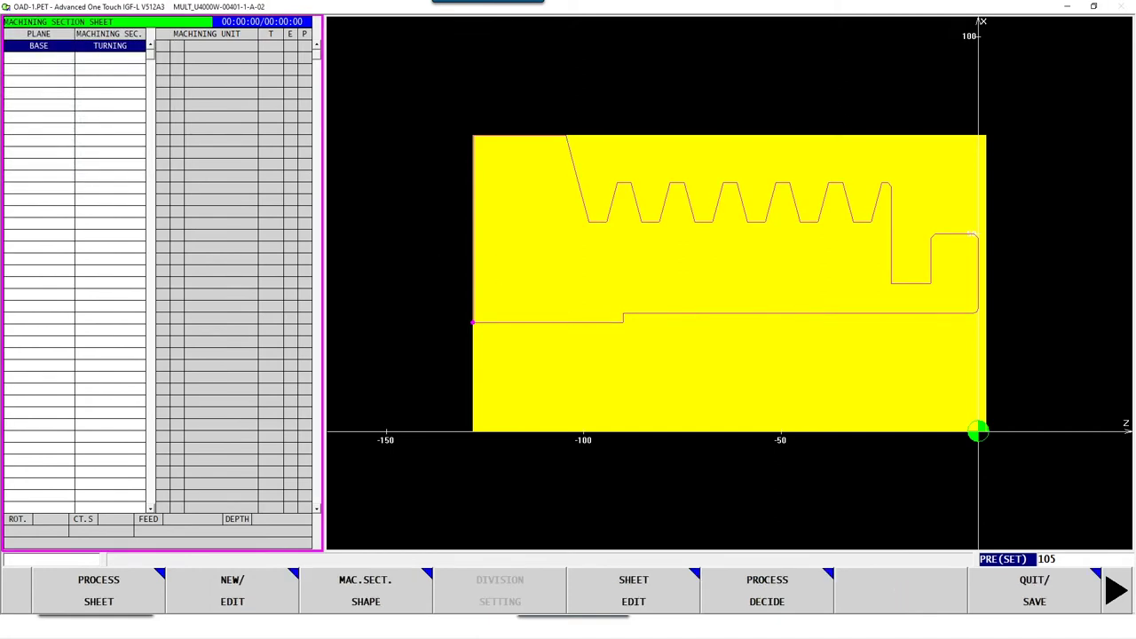
- Define a right-face C-axis line contouring section with FINISH and rough/finish tool diameters 20
left_click(118, 59)
left_click(238, 599)
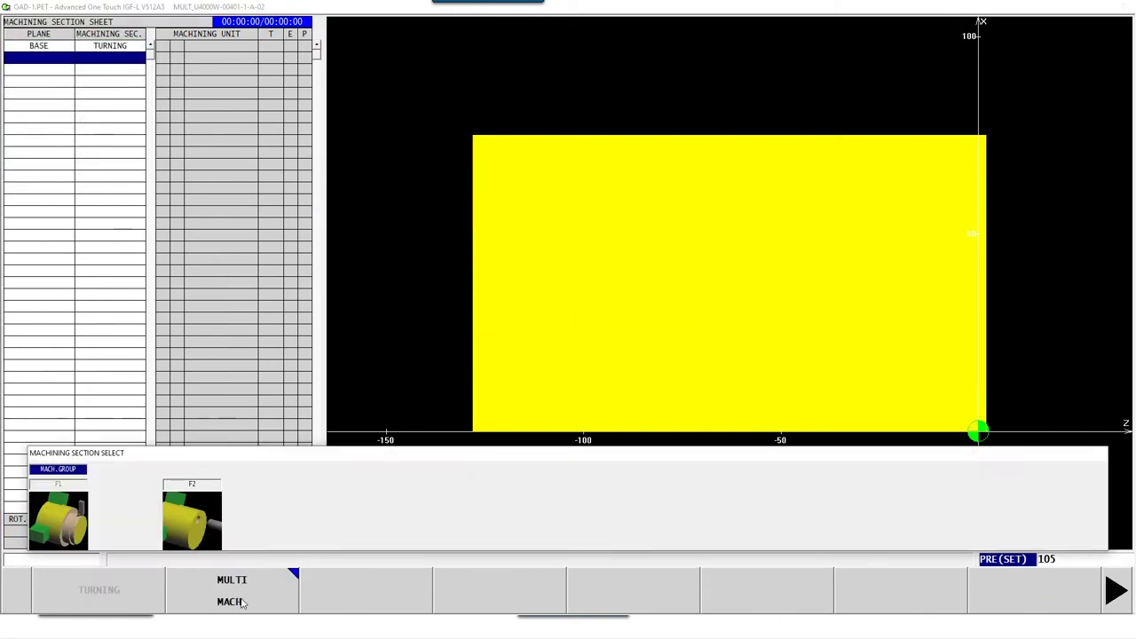
left_click(241, 602)
left_click(229, 600)
left_click(345, 598)
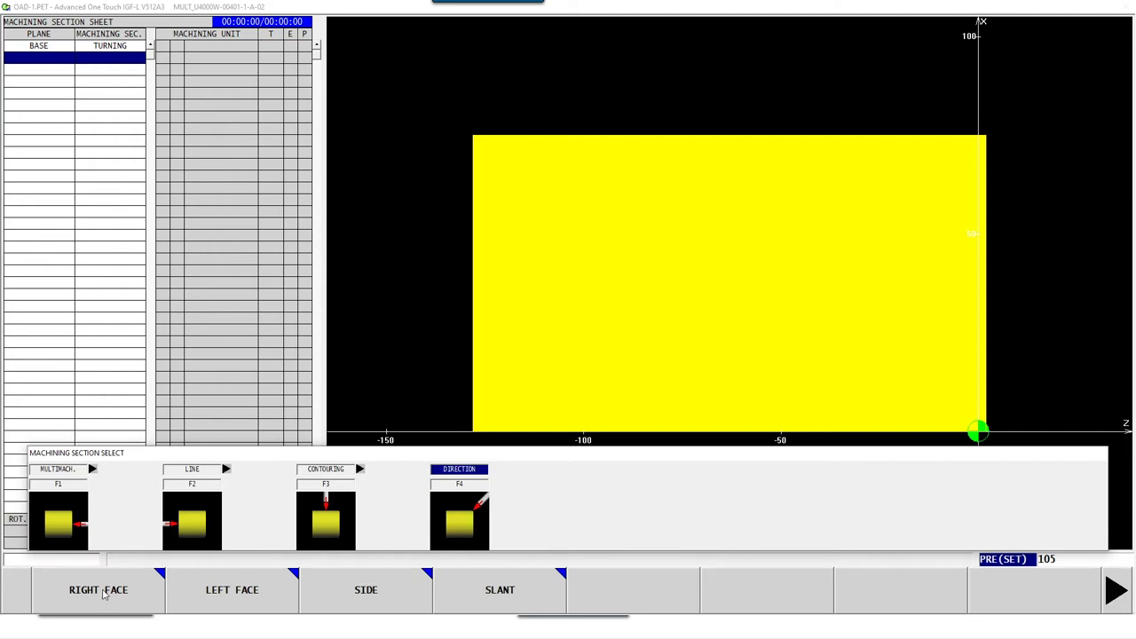
left_click(103, 592)
left_click(103, 593)
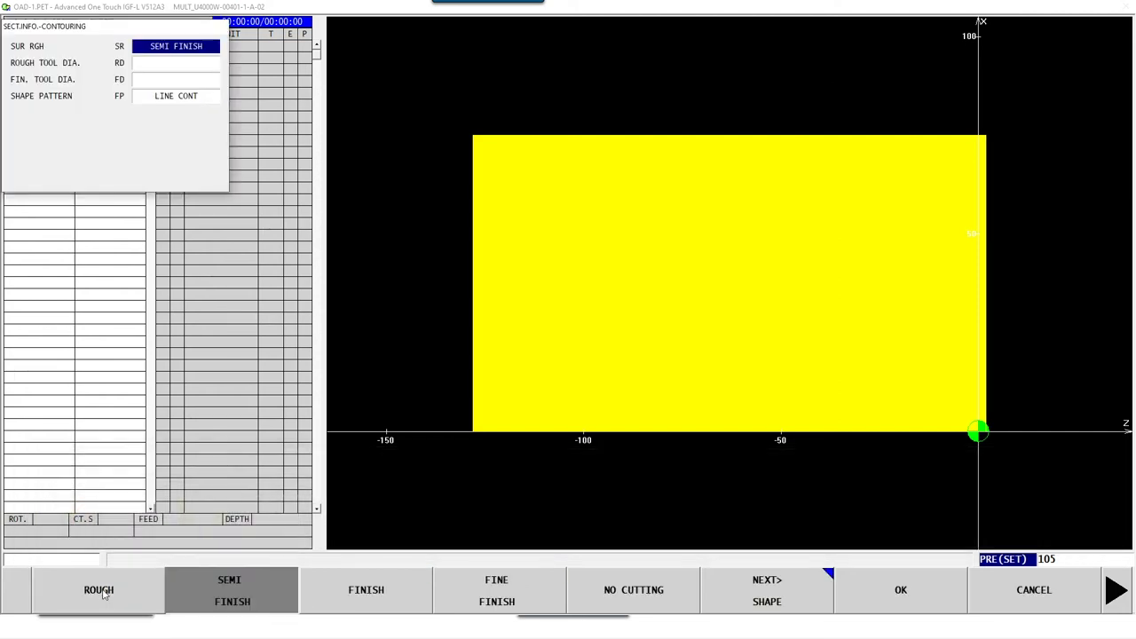
left_click(103, 593)
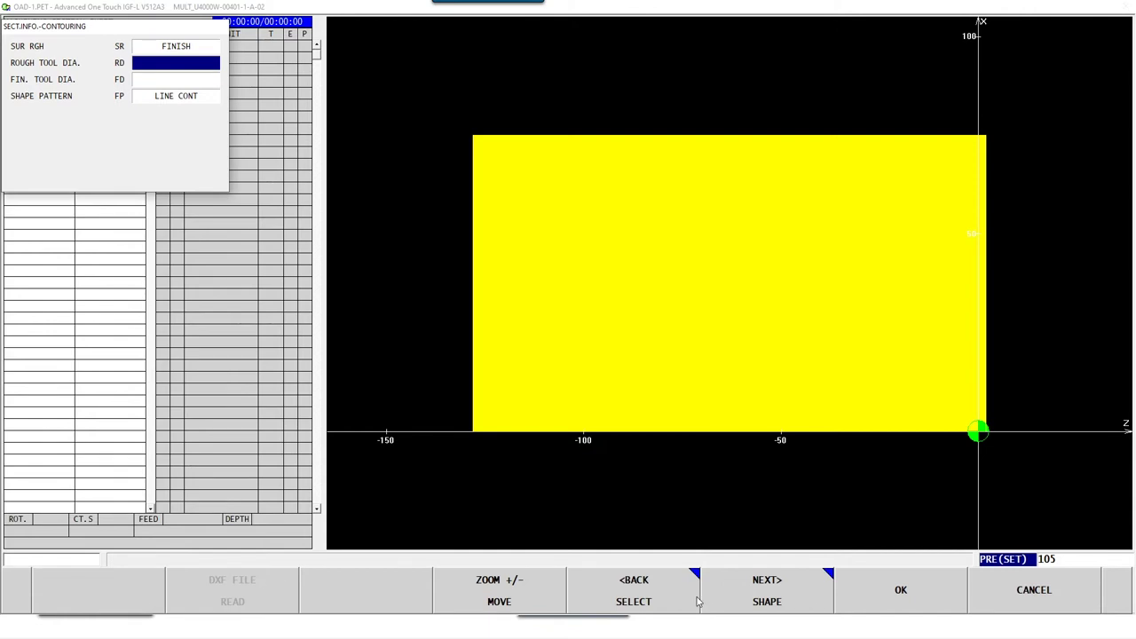
type("20")
key("Return")
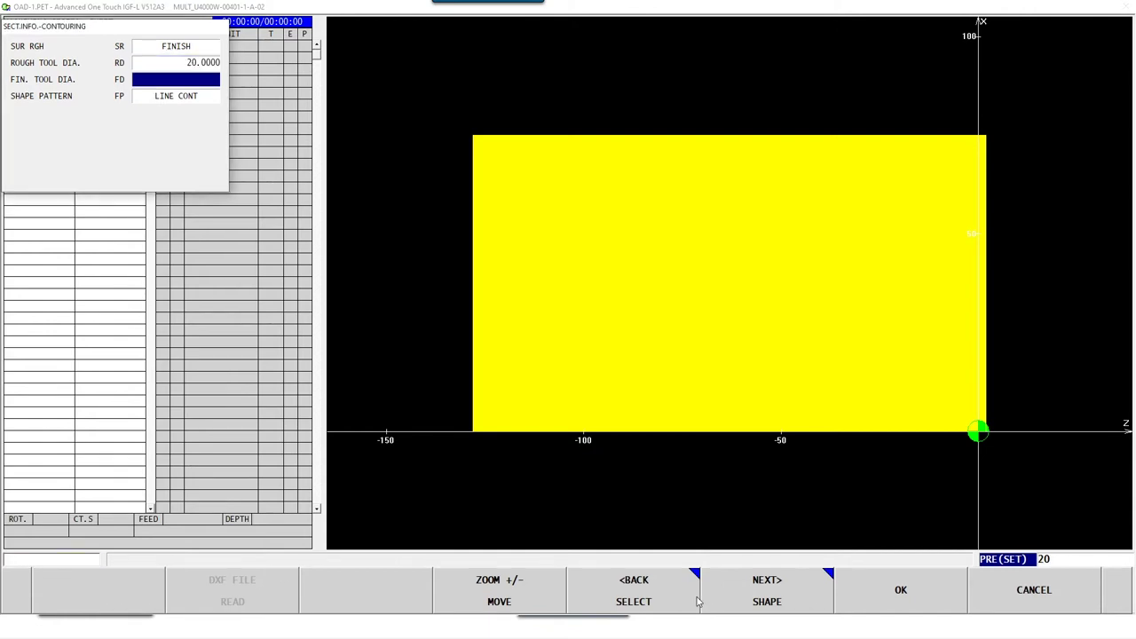
type("20")
key("Return")
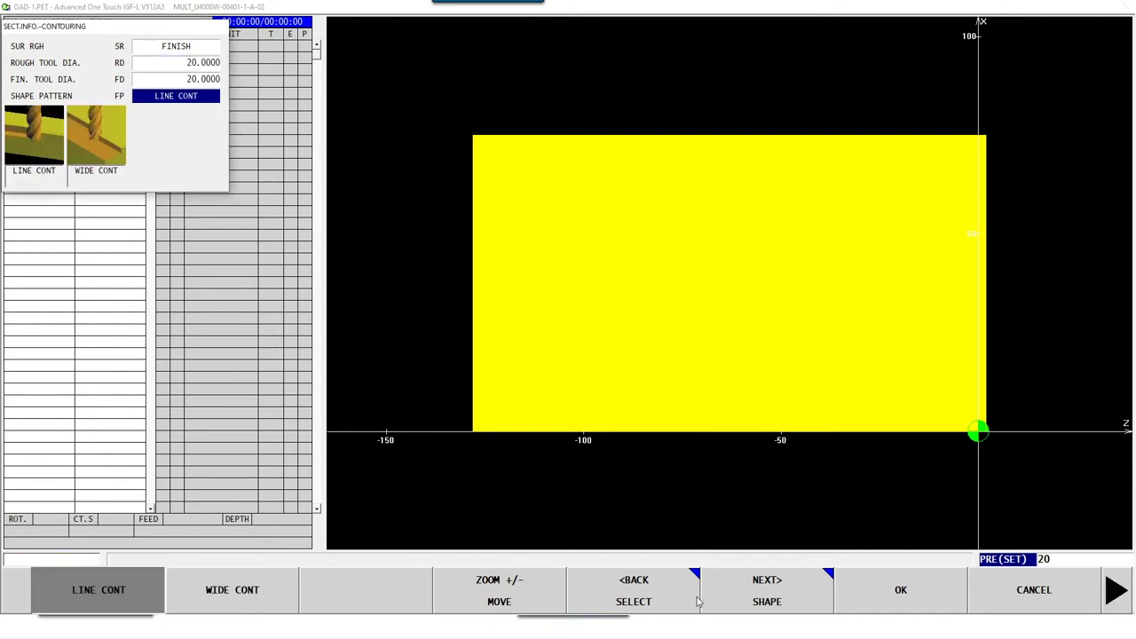
- Import the star contour from fraskontur.dxf and accept its start point
left_click(1118, 592)
left_click(286, 592)
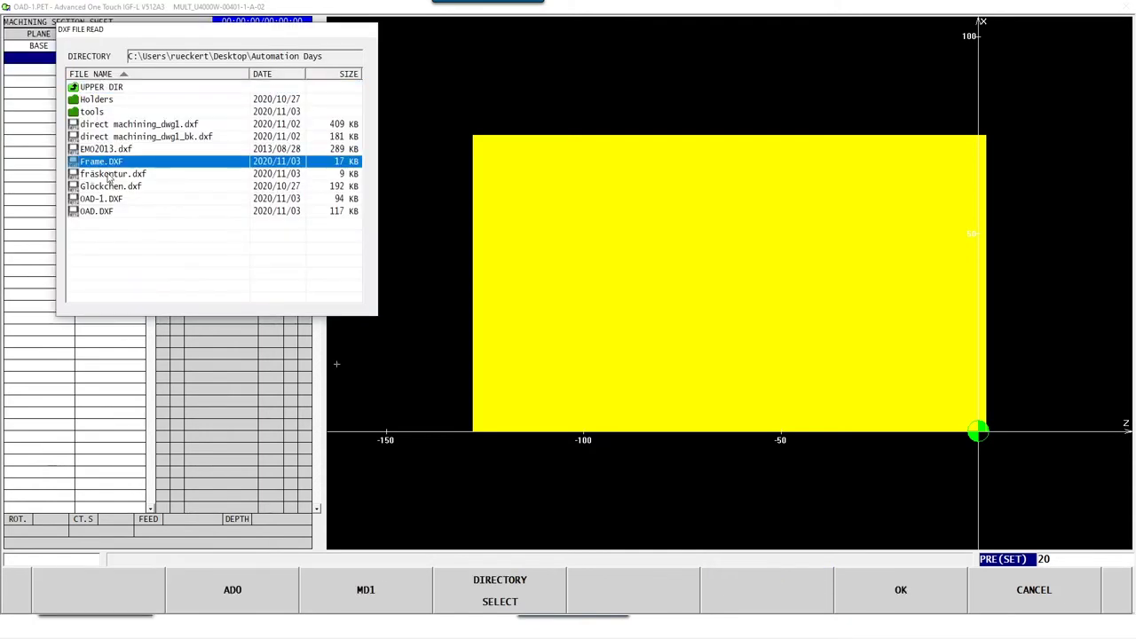
left_click(110, 174)
left_click(888, 597)
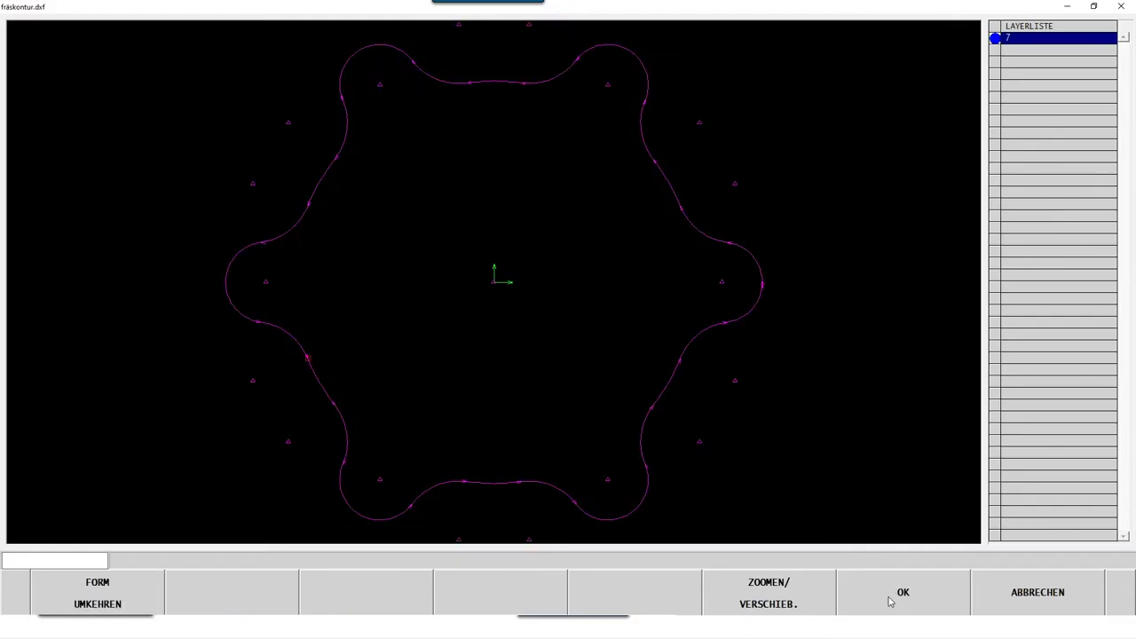
left_click(888, 597)
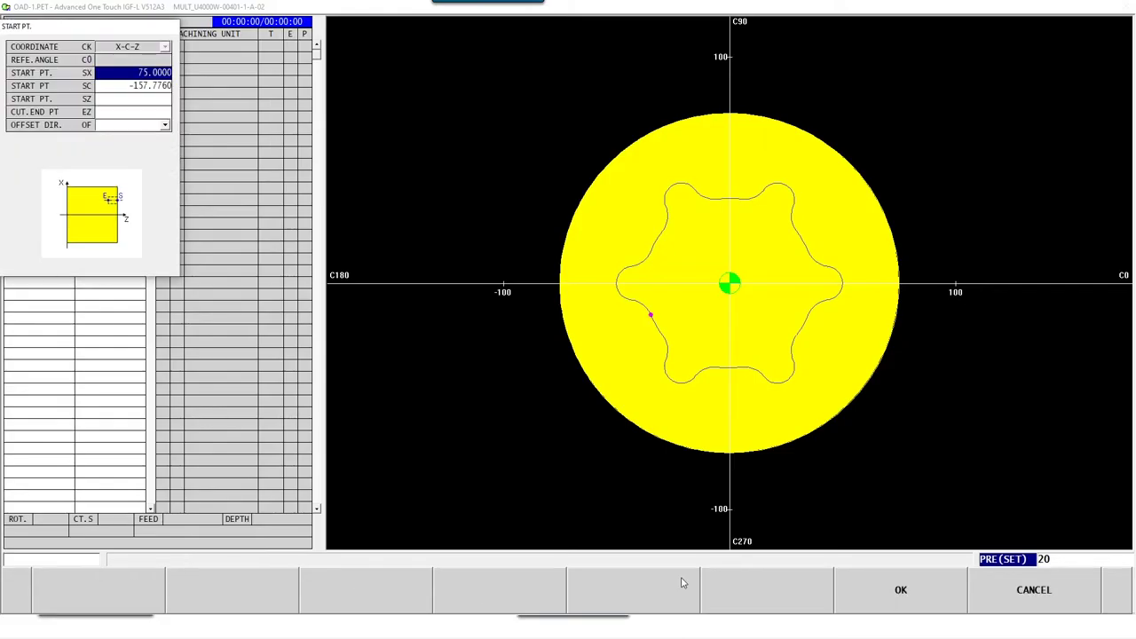
left_click(914, 595)
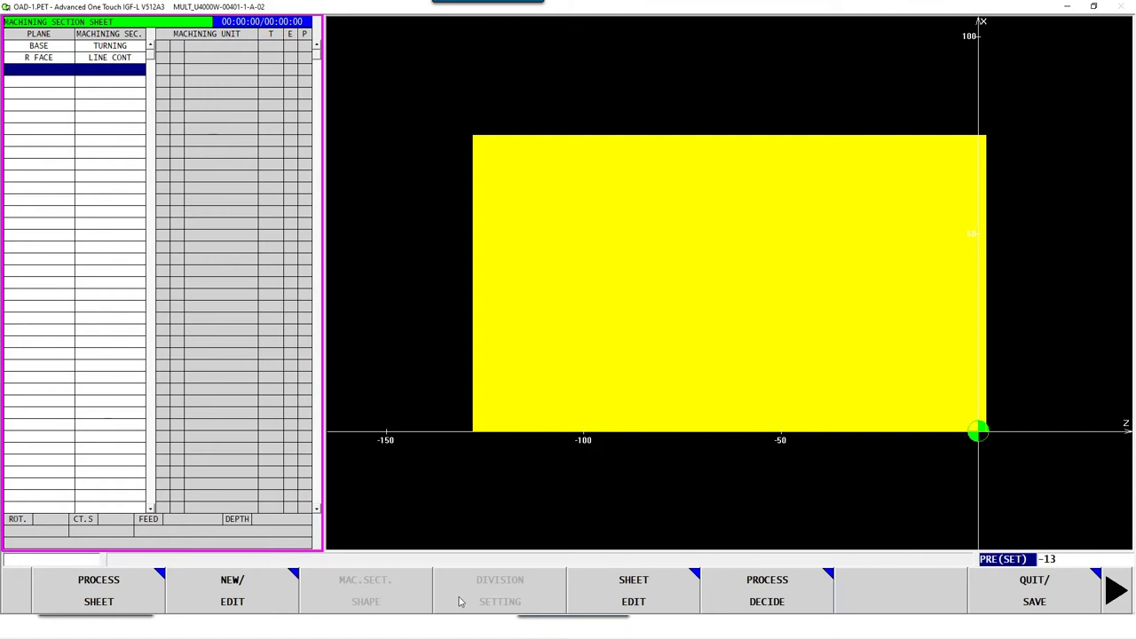
- Define a right-face Y-axis tapping section using a standard metric M8 tap
left_click(229, 601)
left_click(229, 590)
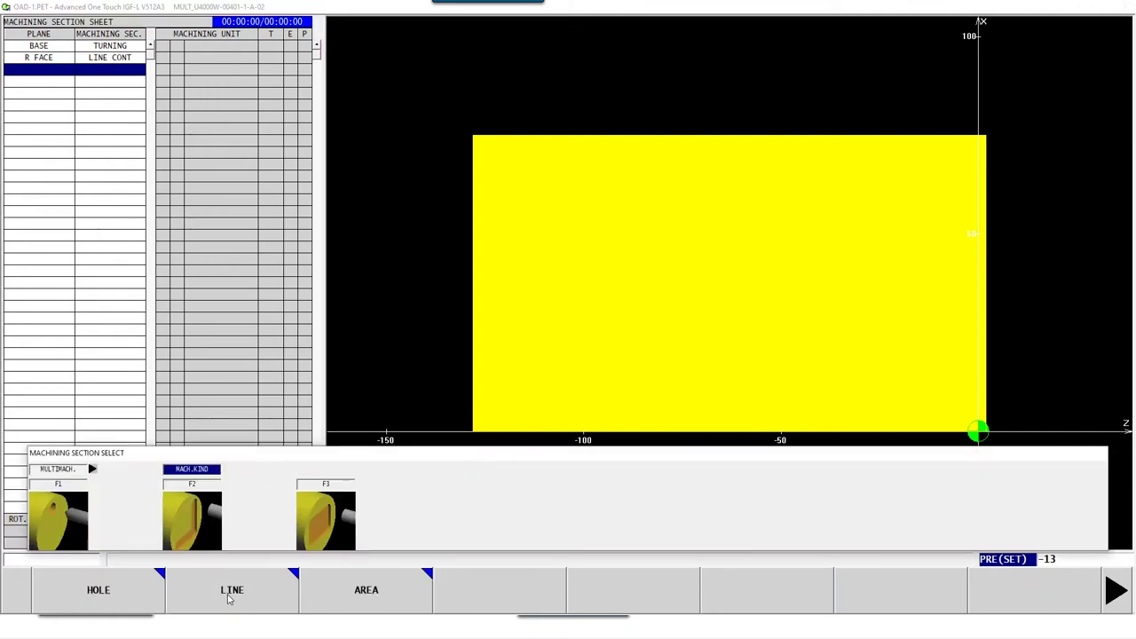
left_click(325, 595)
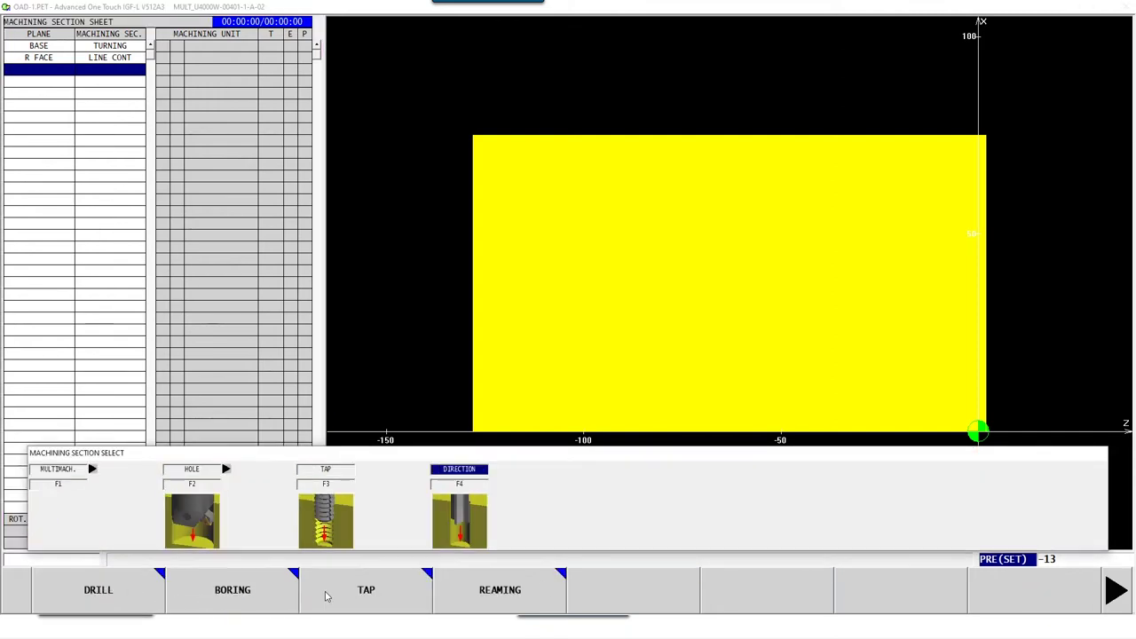
left_click(124, 593)
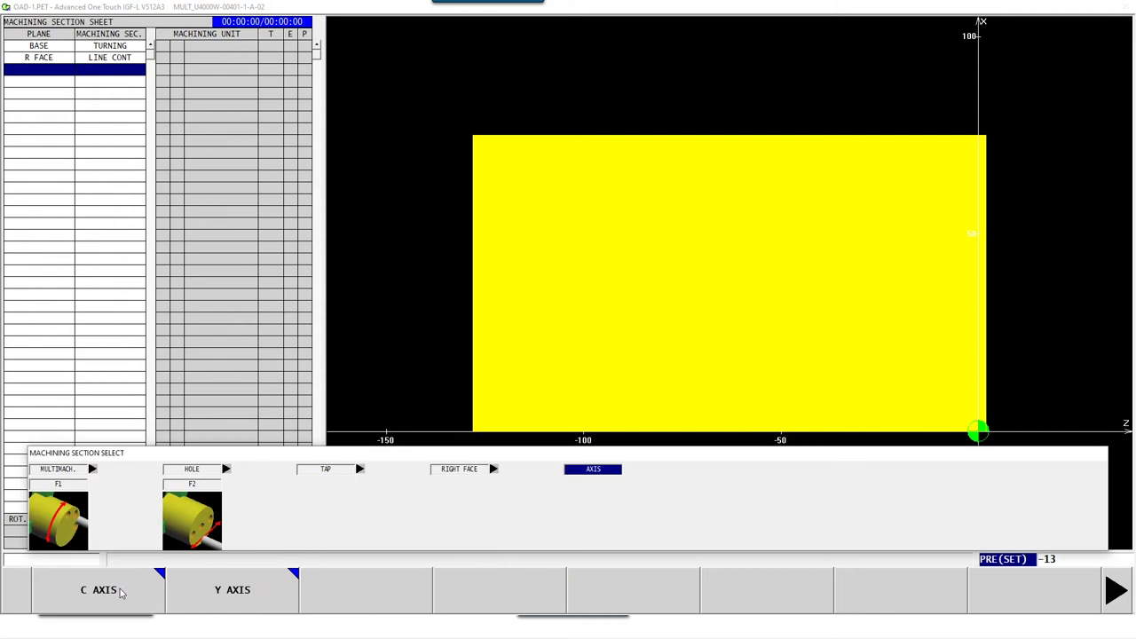
left_click(204, 593)
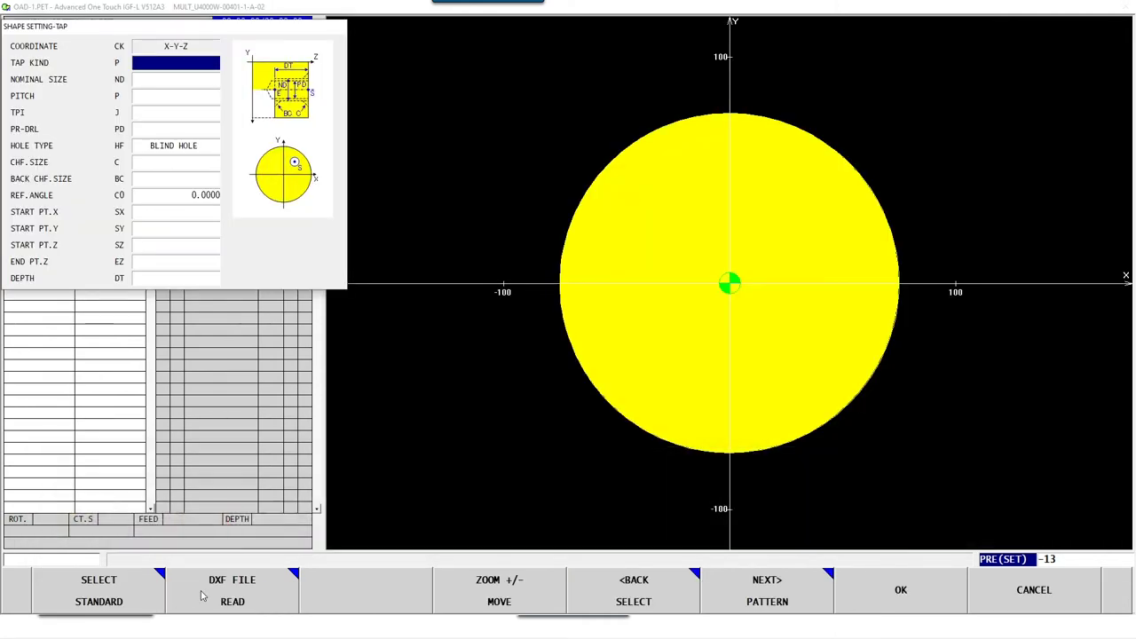
left_click(125, 598)
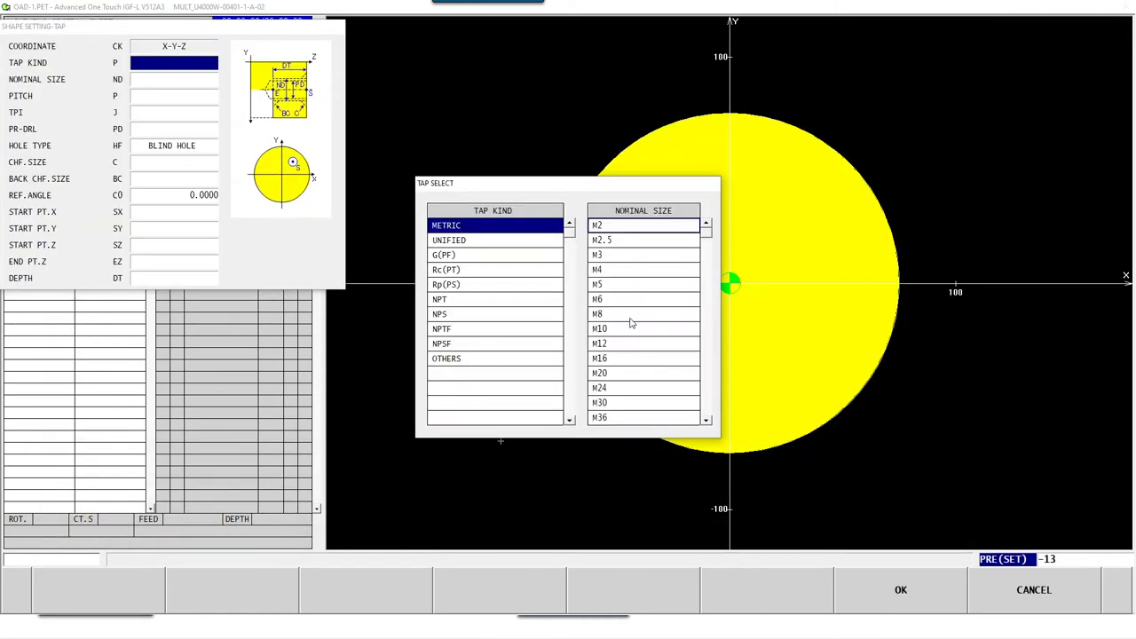
left_click(631, 317)
left_click(926, 588)
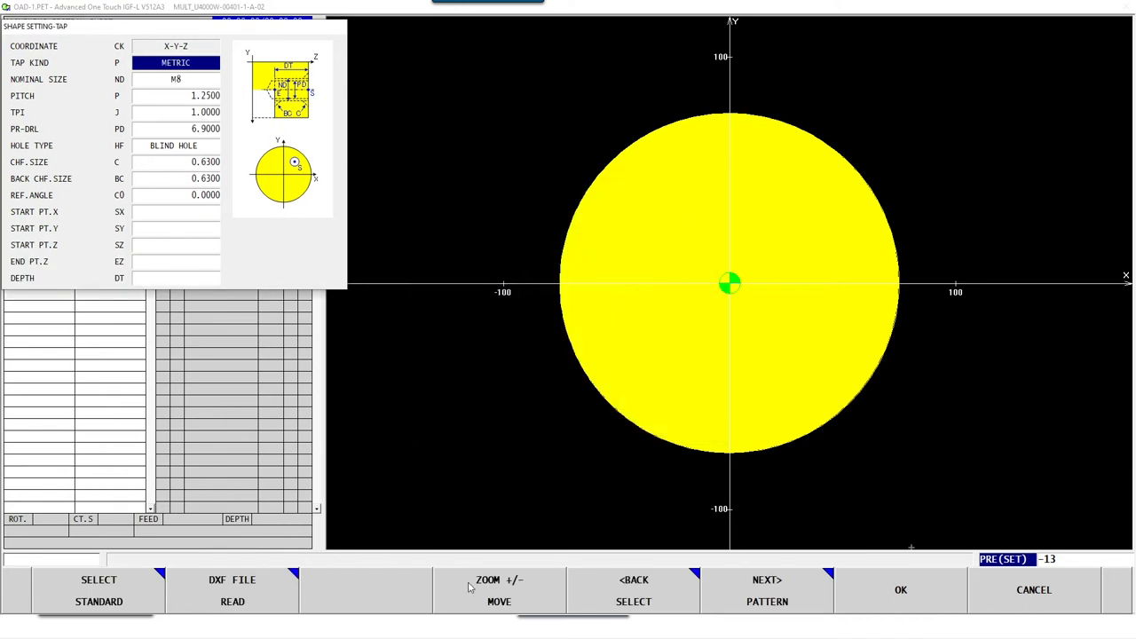
- Set the tap start point to X 85/2, Y 0, Z 0 and end Z -13
left_click(179, 213)
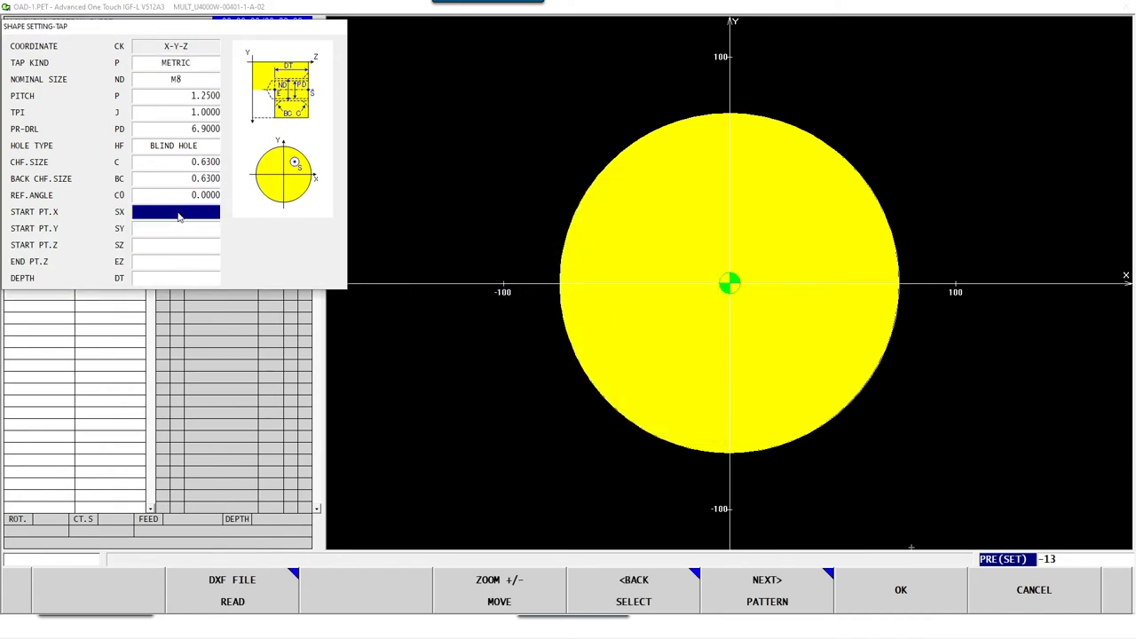
type("85/2")
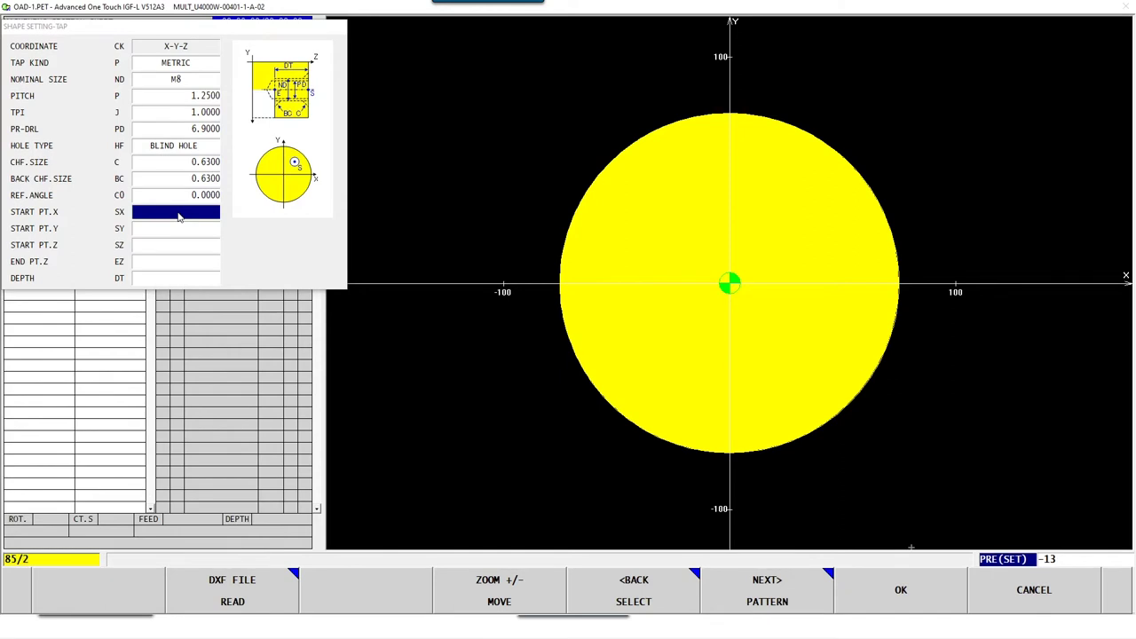
key("Return")
type("0")
key("Return")
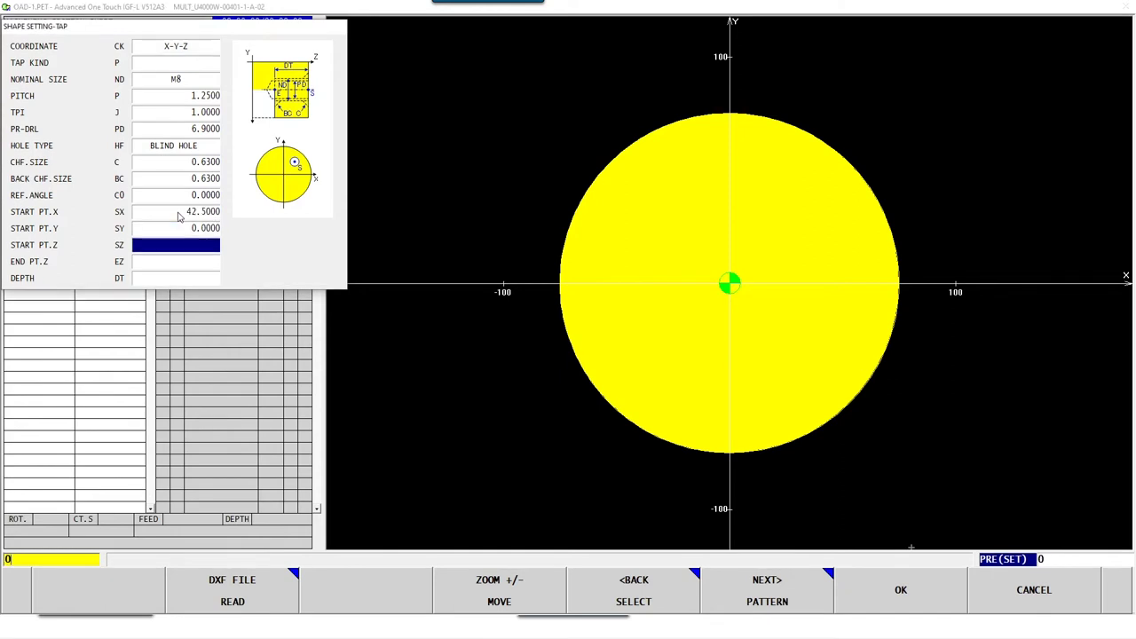
type("0")
key("Return")
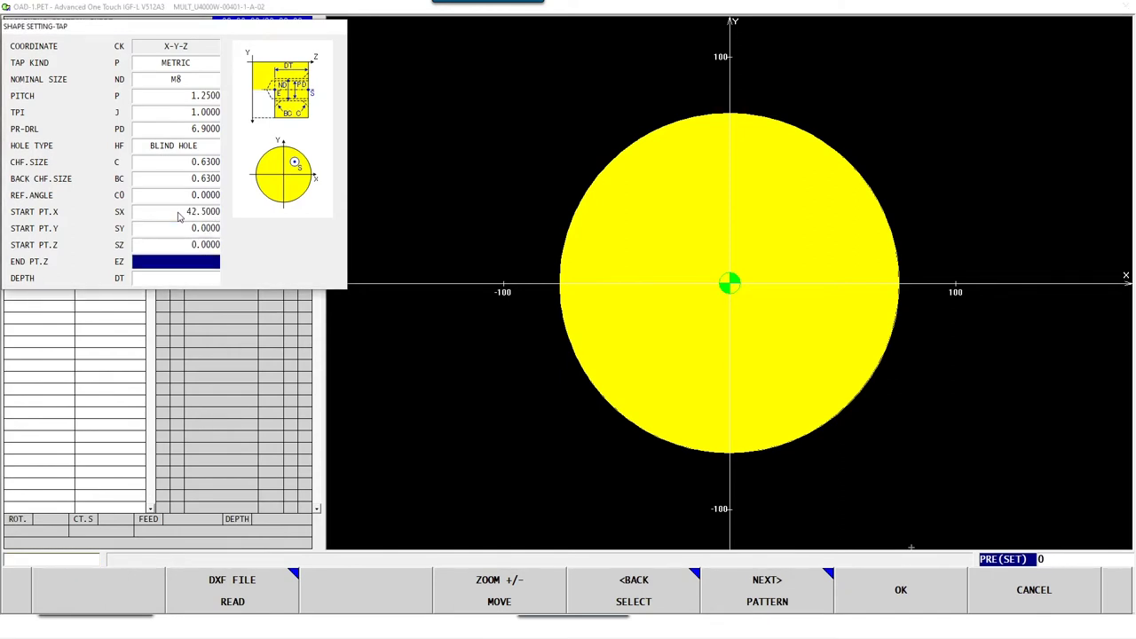
type("-13")
key("Return")
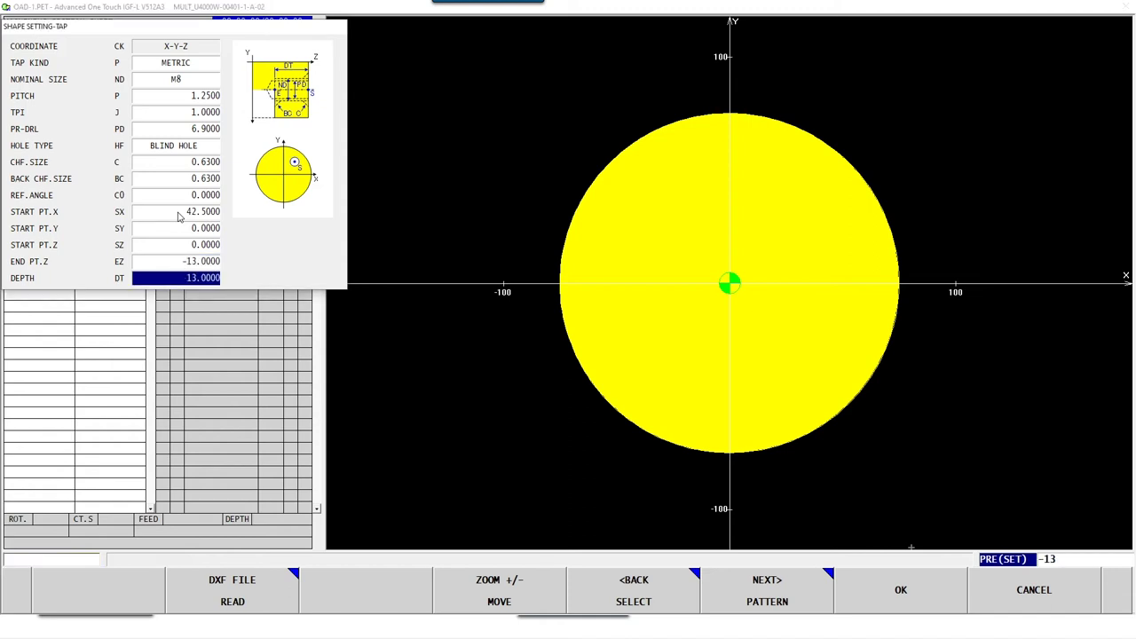
- Use an arc hole pattern with 6 holes and accept the section
left_click(769, 591)
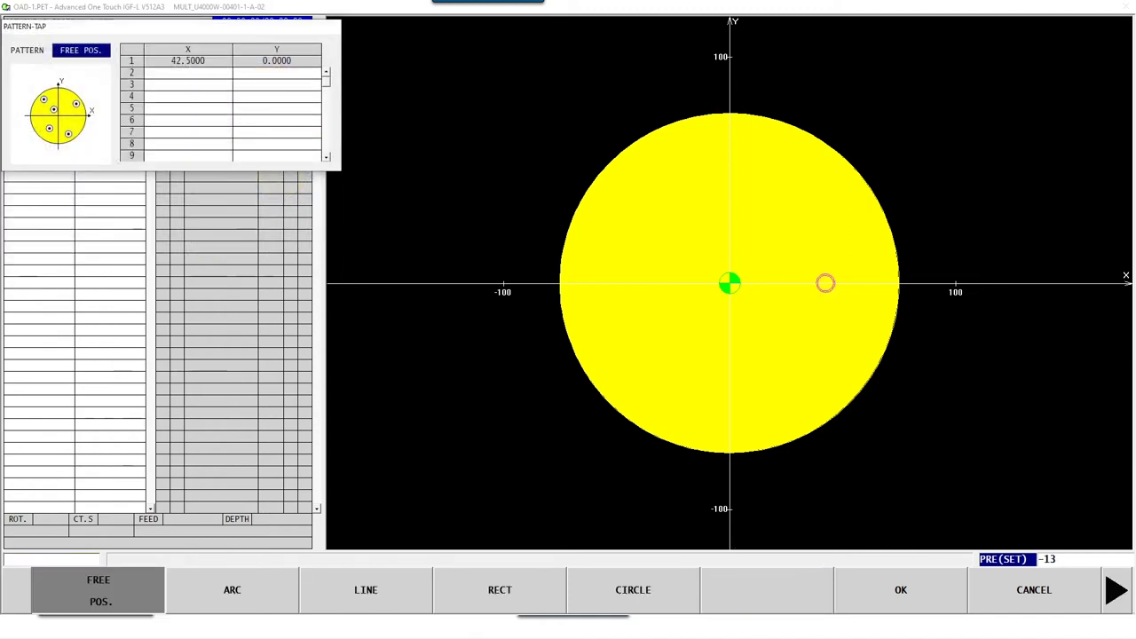
left_click(287, 610)
type("6")
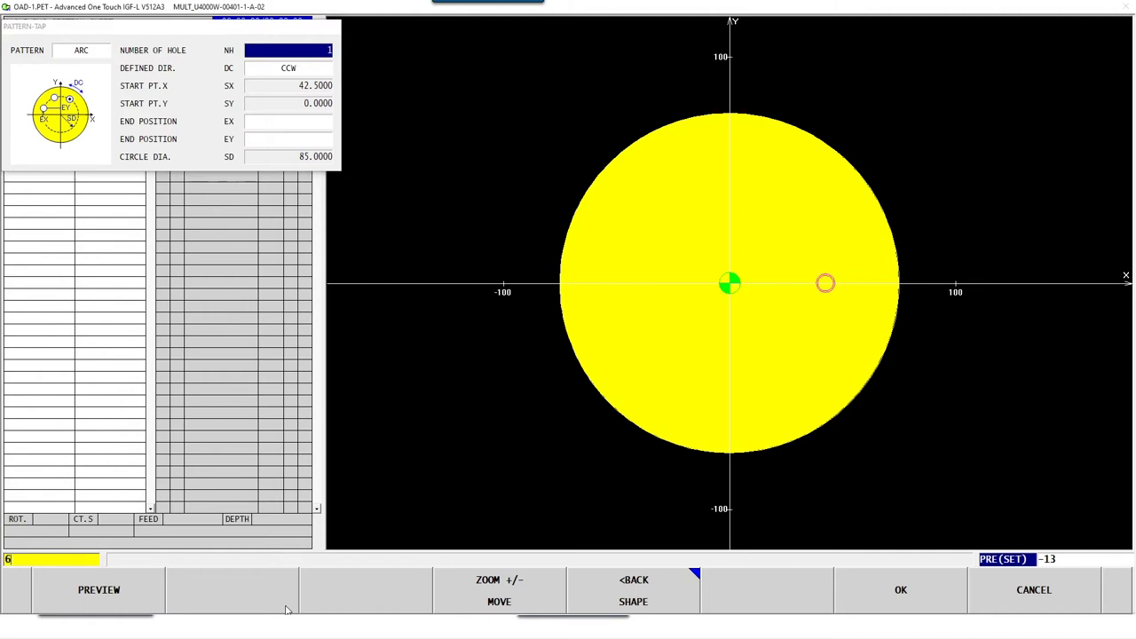
key("Return")
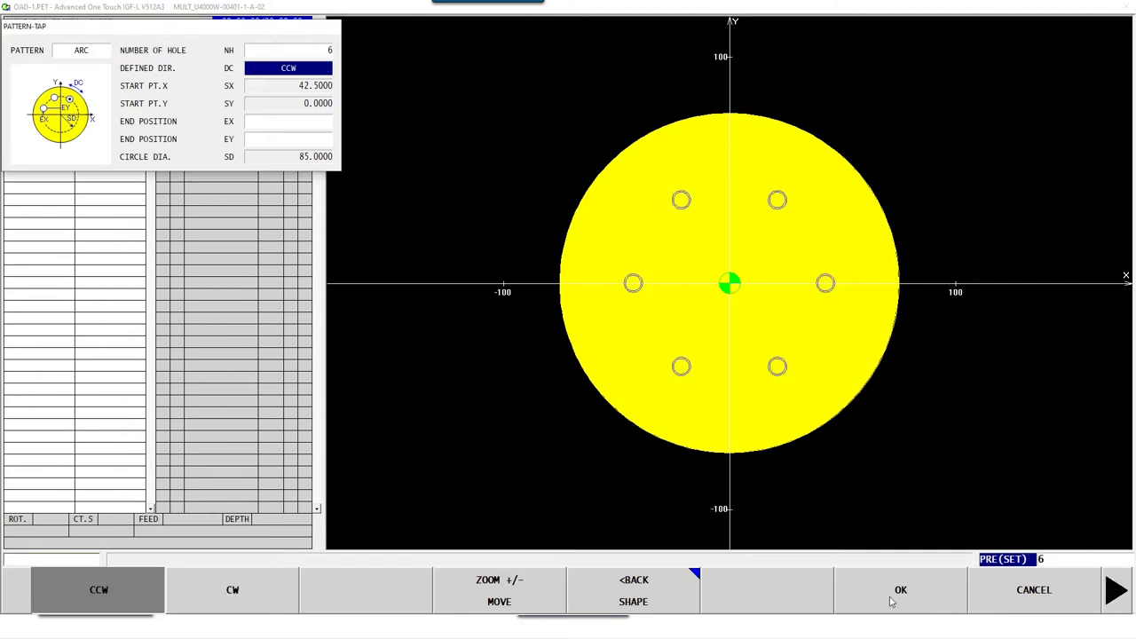
left_click(892, 602)
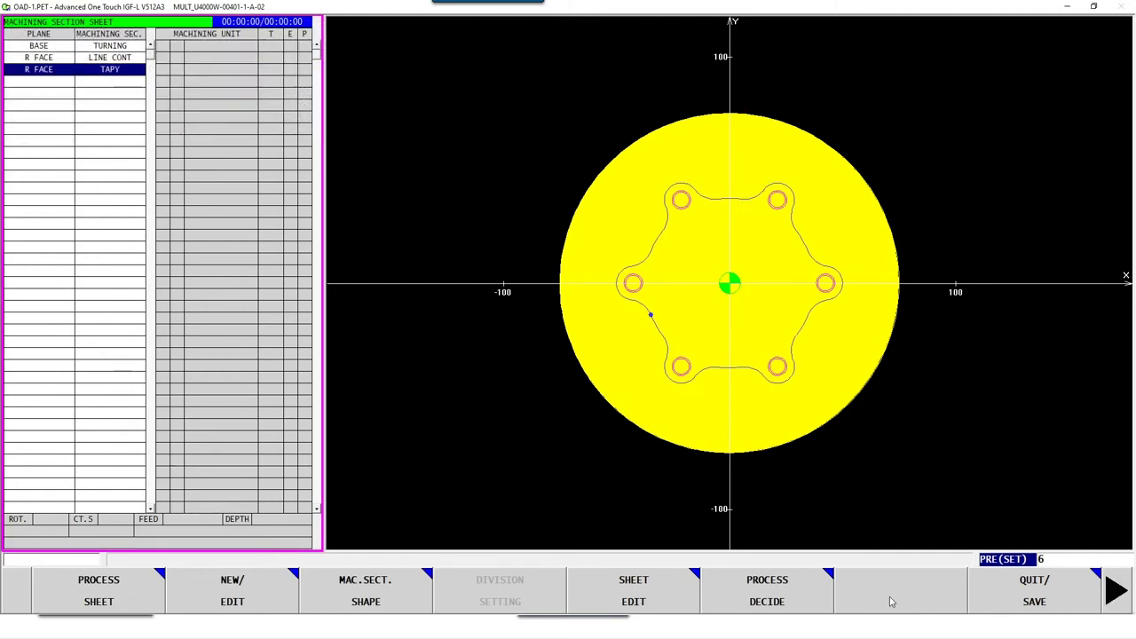
- Generate machining units for all sections, check the contour and tapping rows, then show the process sheet
left_click(767, 594)
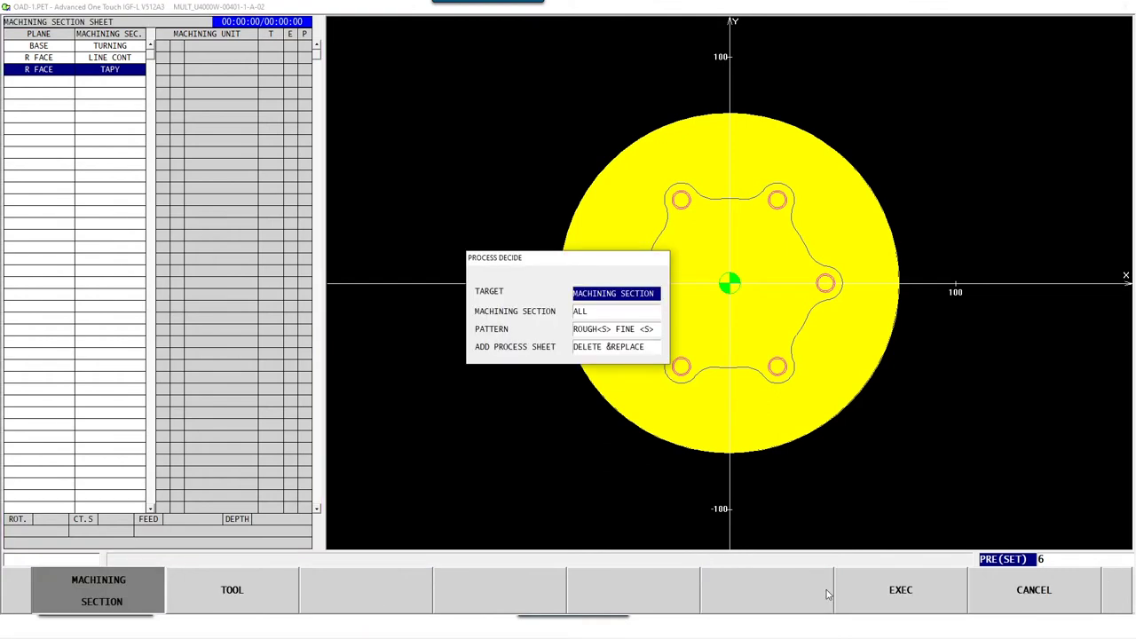
left_click(883, 593)
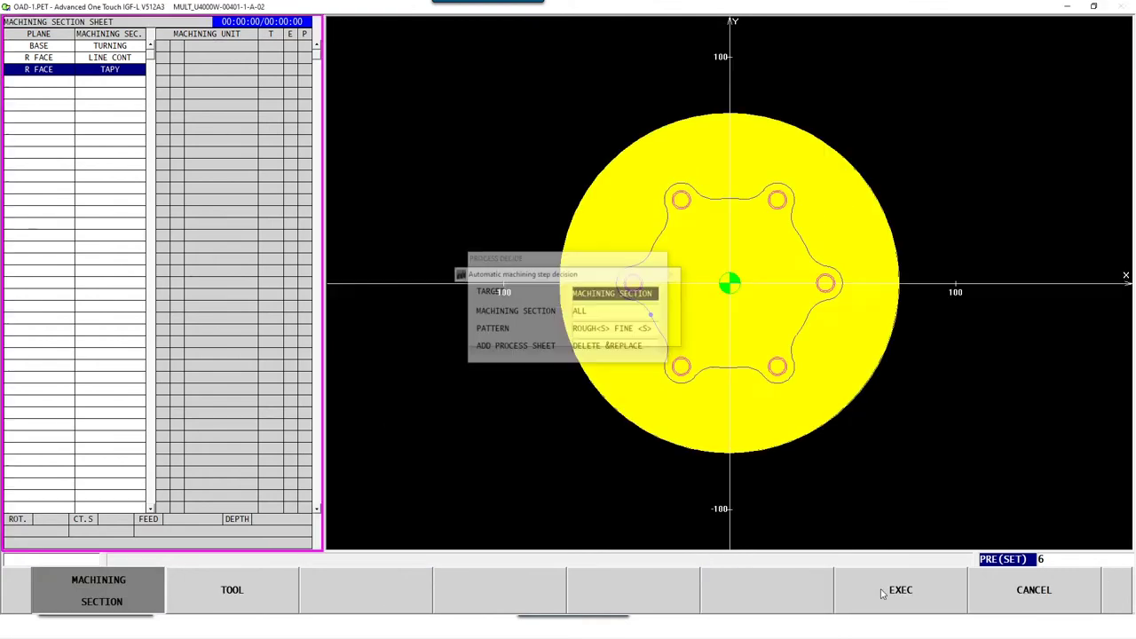
left_click(115, 59)
left_click(114, 71)
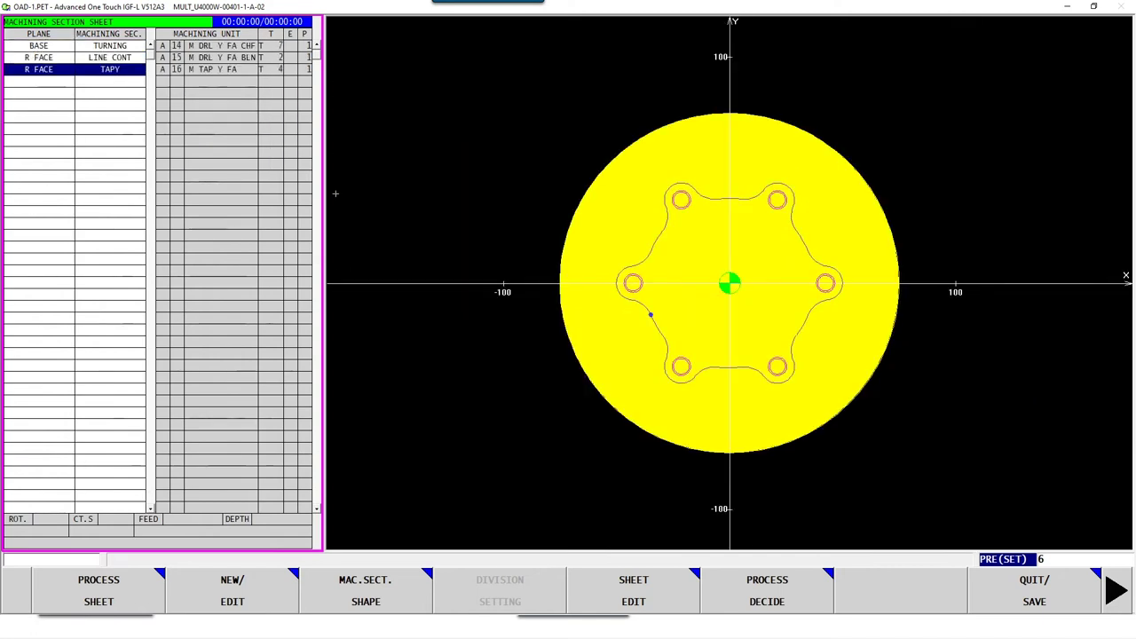
left_click(81, 586)
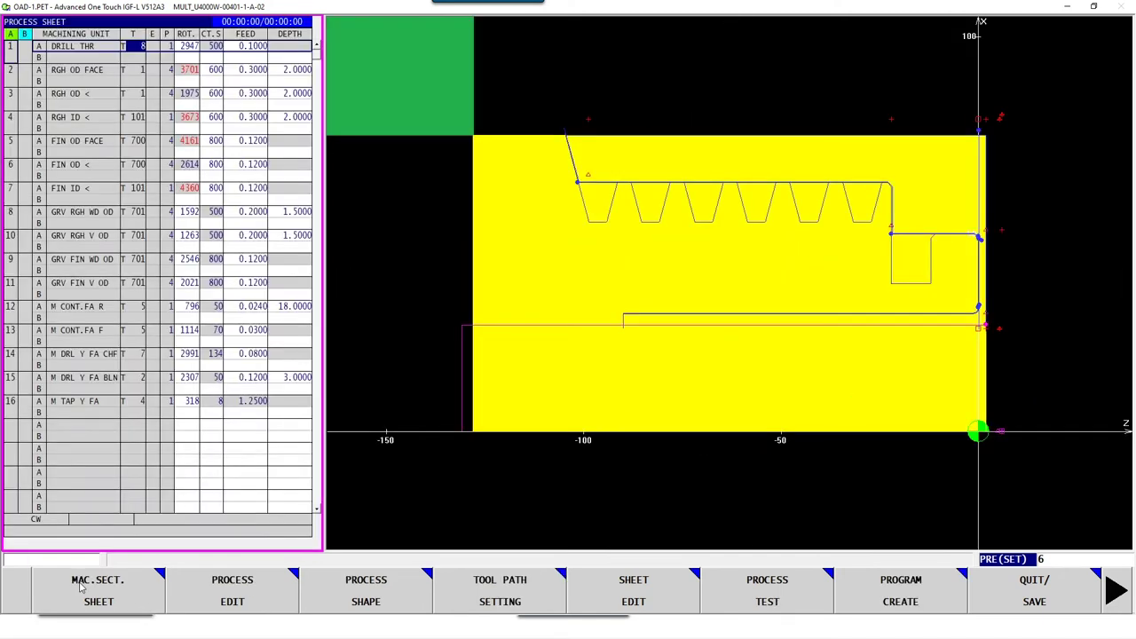
- Calculate machining time and run the 3-D process test of all units, totalling 00:18:34
left_click(753, 606)
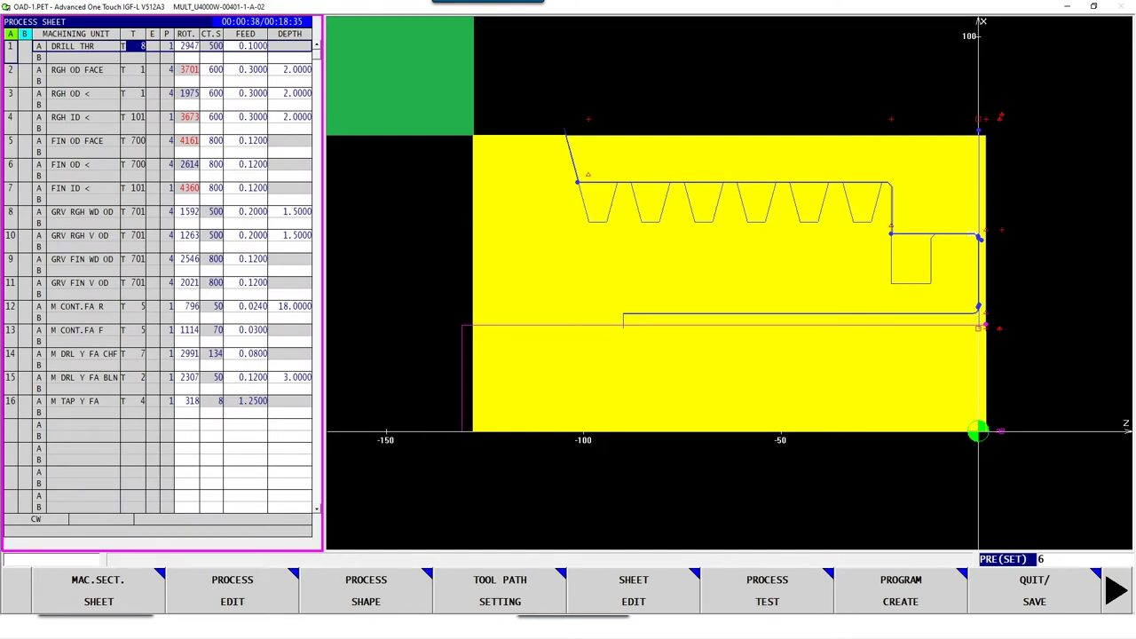
left_click(764, 591)
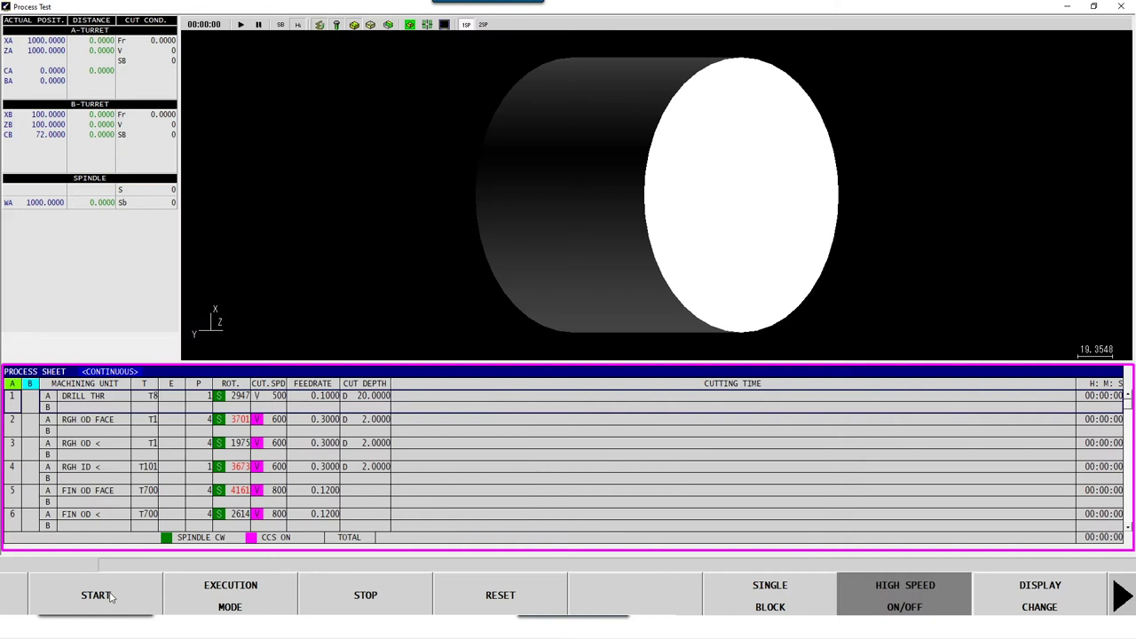
left_click(108, 596)
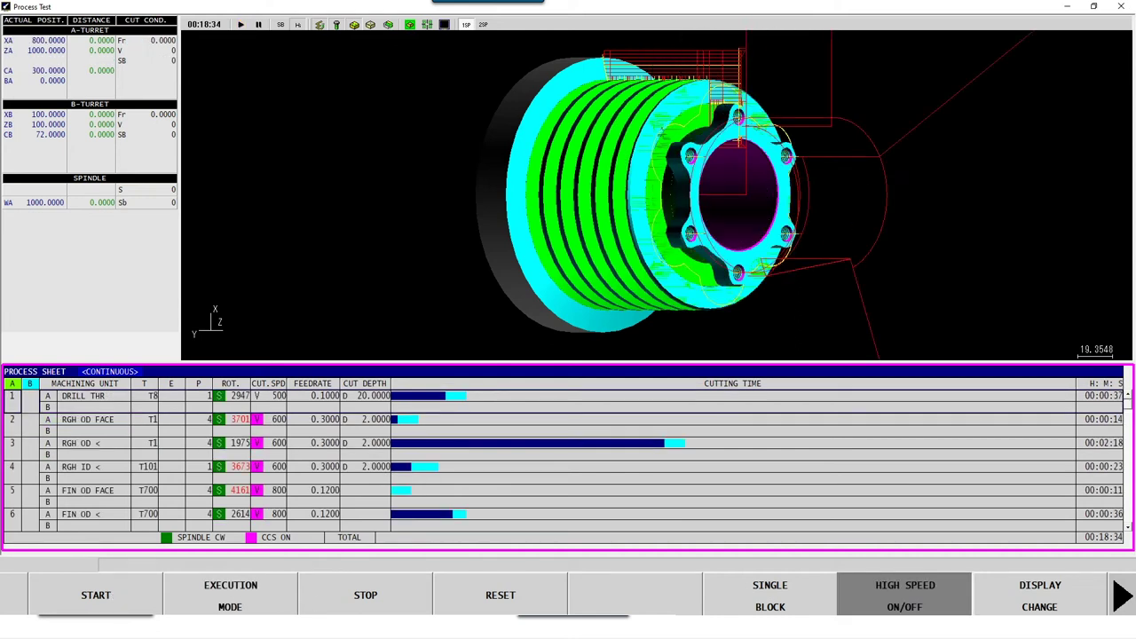
- Generate the OAD-1 NC program, then open Easy Modeling's blank and fixture definition with the chuck
left_click(1123, 597)
left_click(1027, 601)
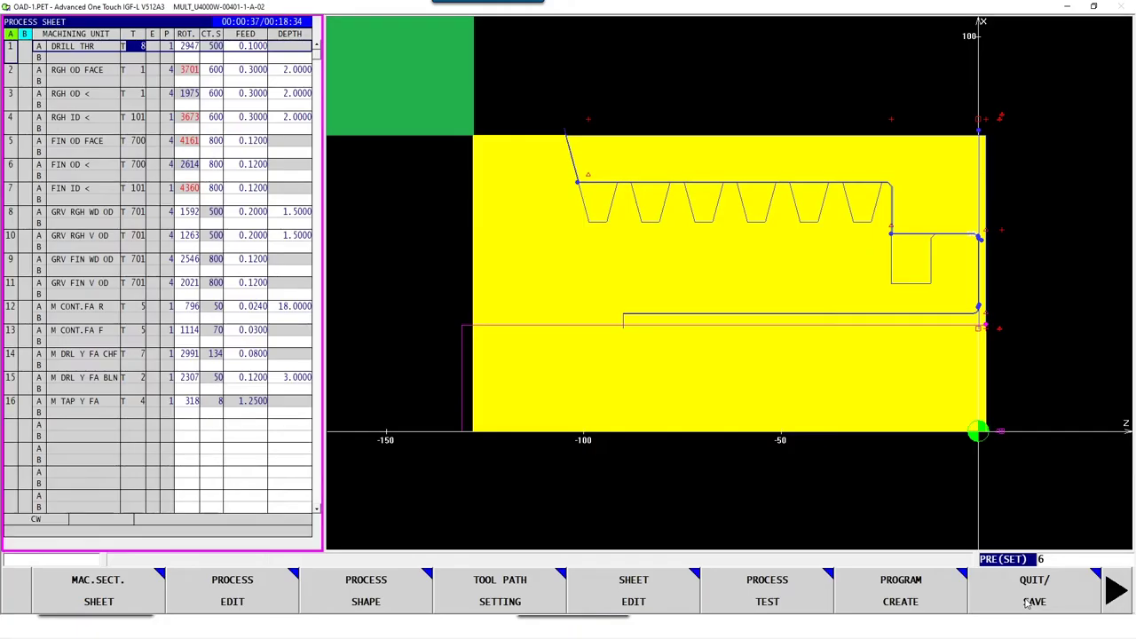
left_click(901, 590)
left_click(927, 598)
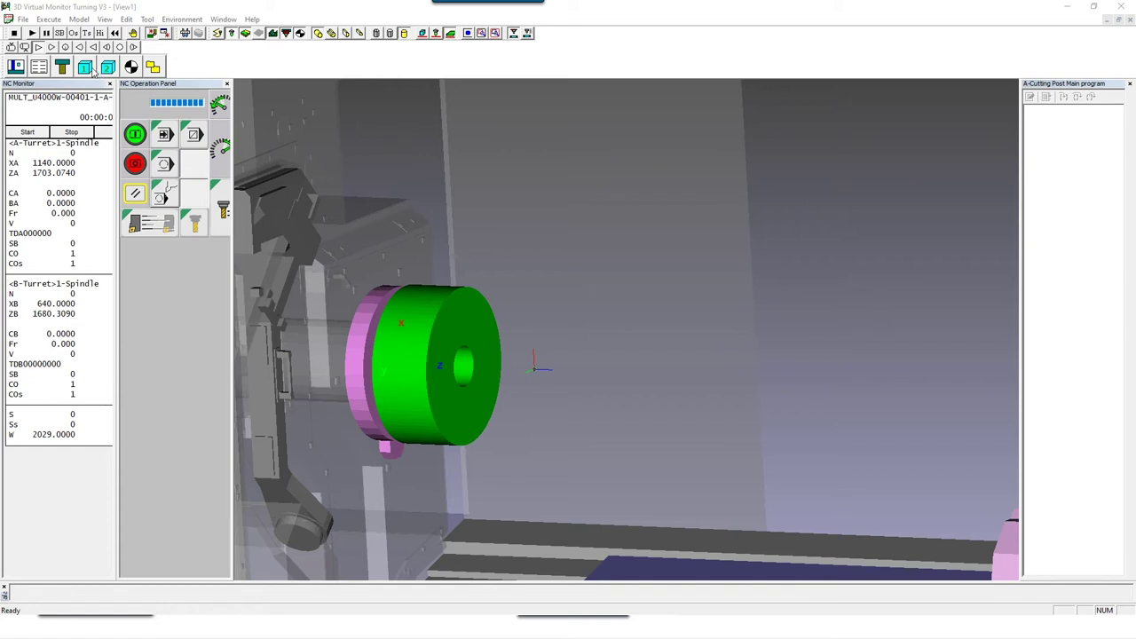
left_click(84, 69)
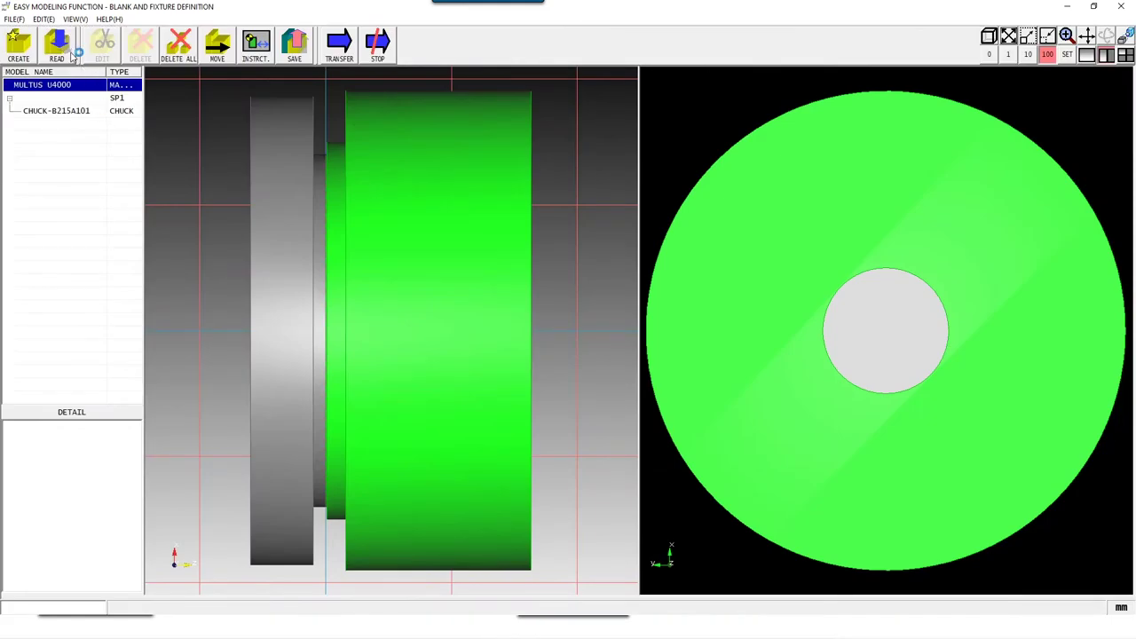
- Browse the stored jig files, preview the SCHUNK SZAJ 25-2 jaw, and cancel without adding it
left_click(64, 52)
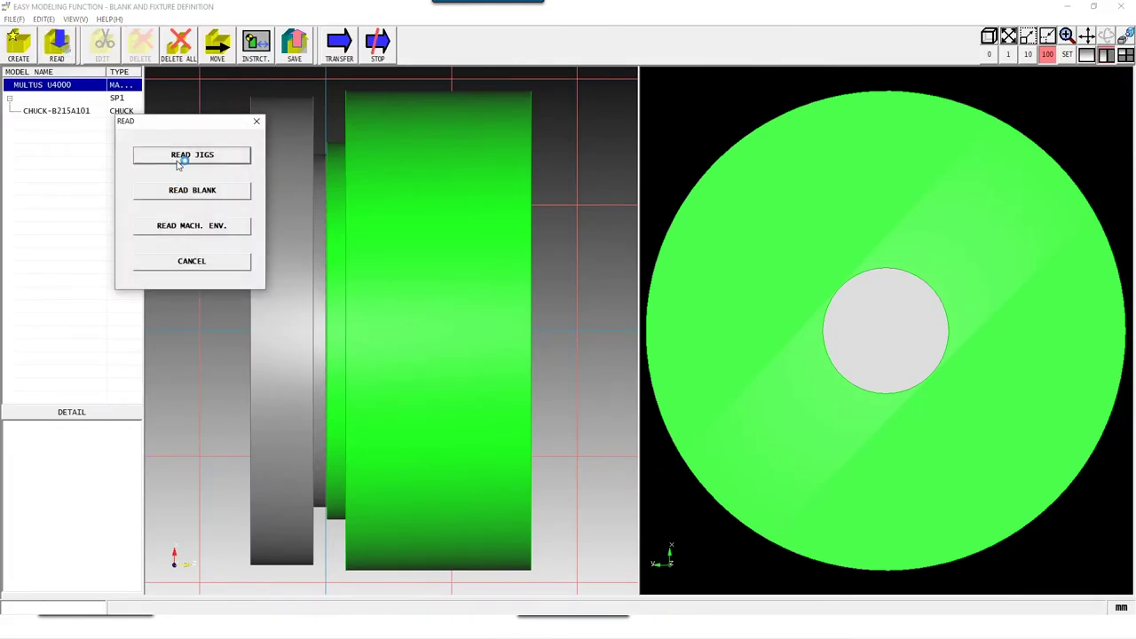
left_click(178, 160)
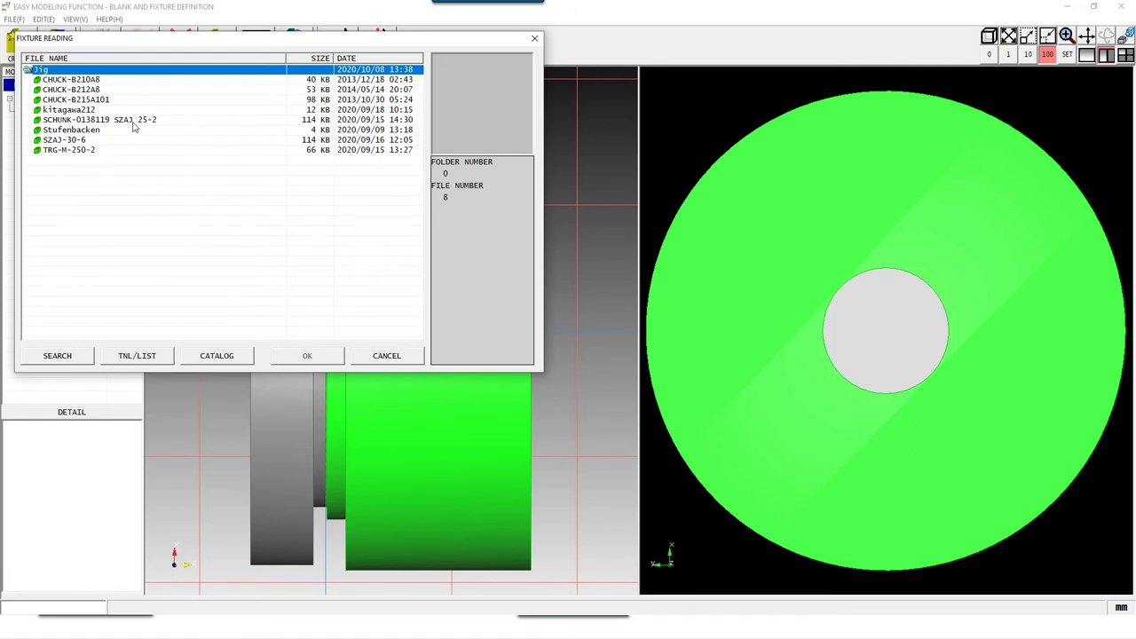
left_click(133, 120)
left_click(388, 356)
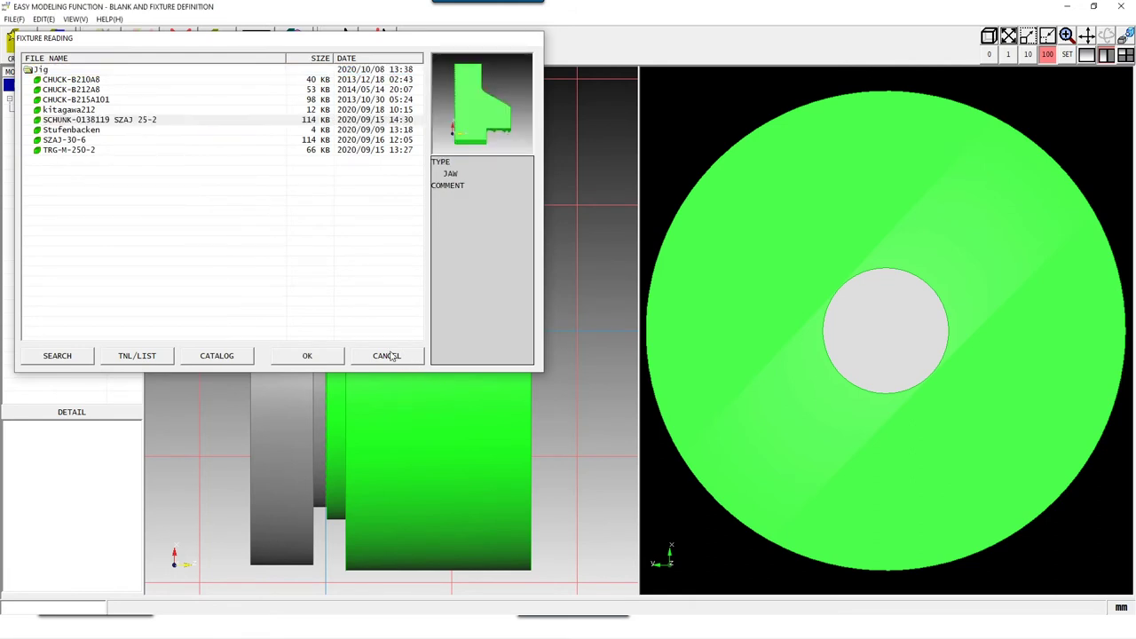
- Open the registered model file list, then switch to the Schunk SZAJ 38-2 download page
left_click(378, 44)
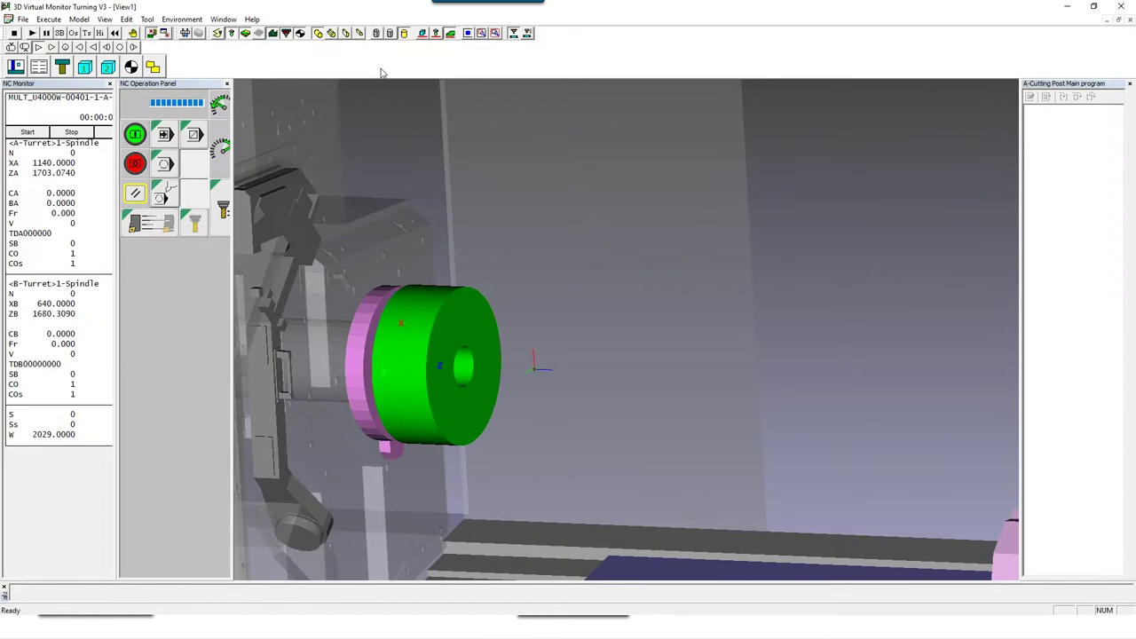
left_click(62, 68)
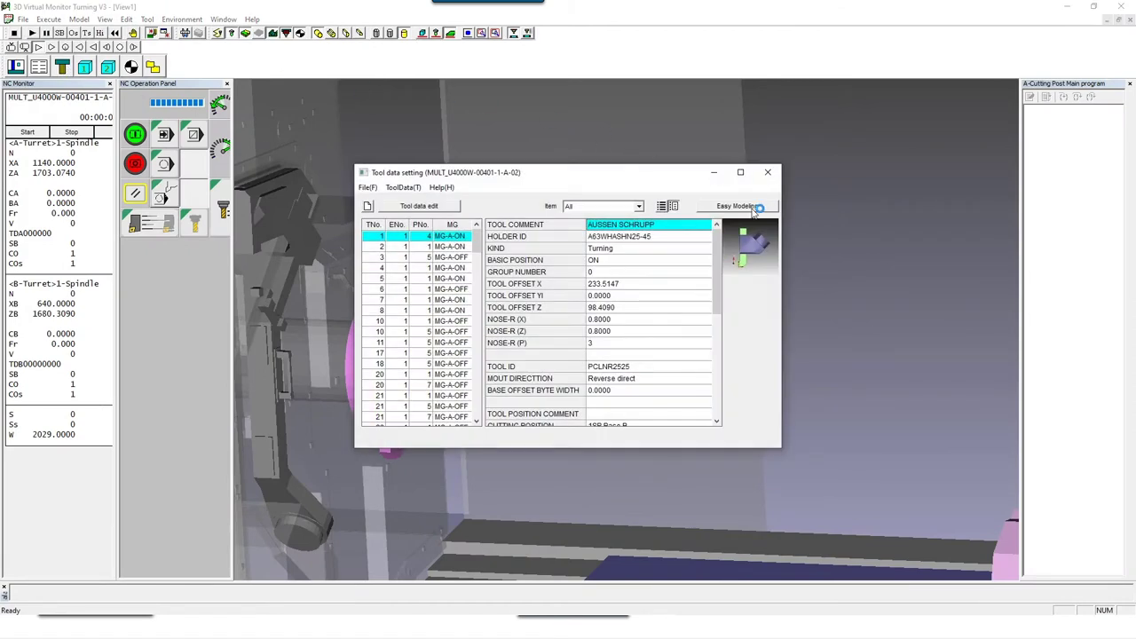
left_click(737, 205)
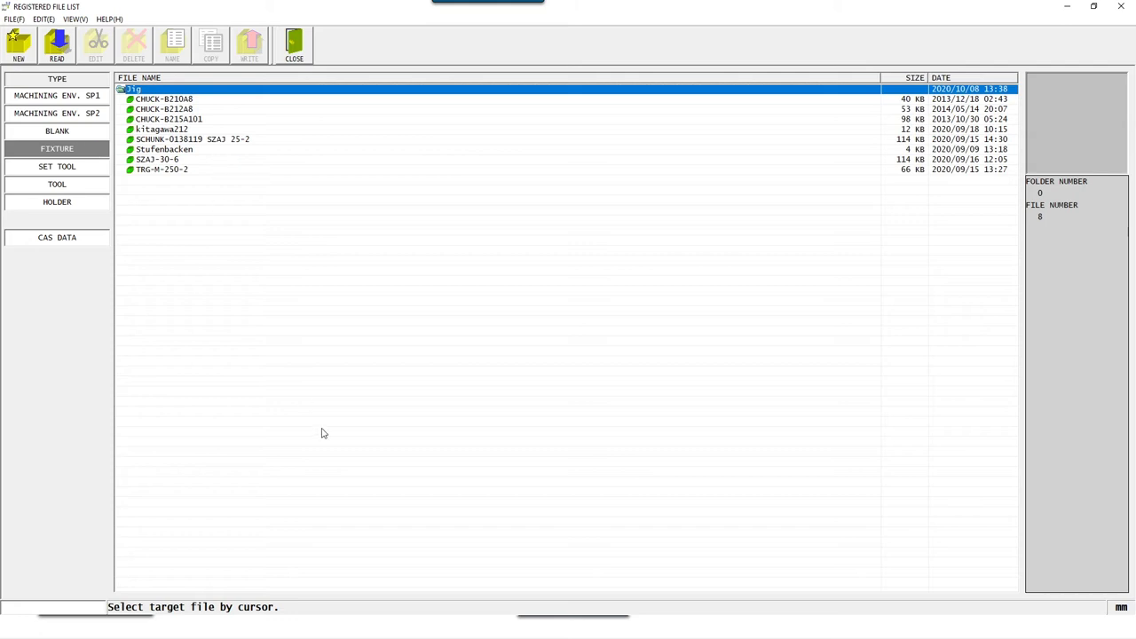
key("alt+Tab")
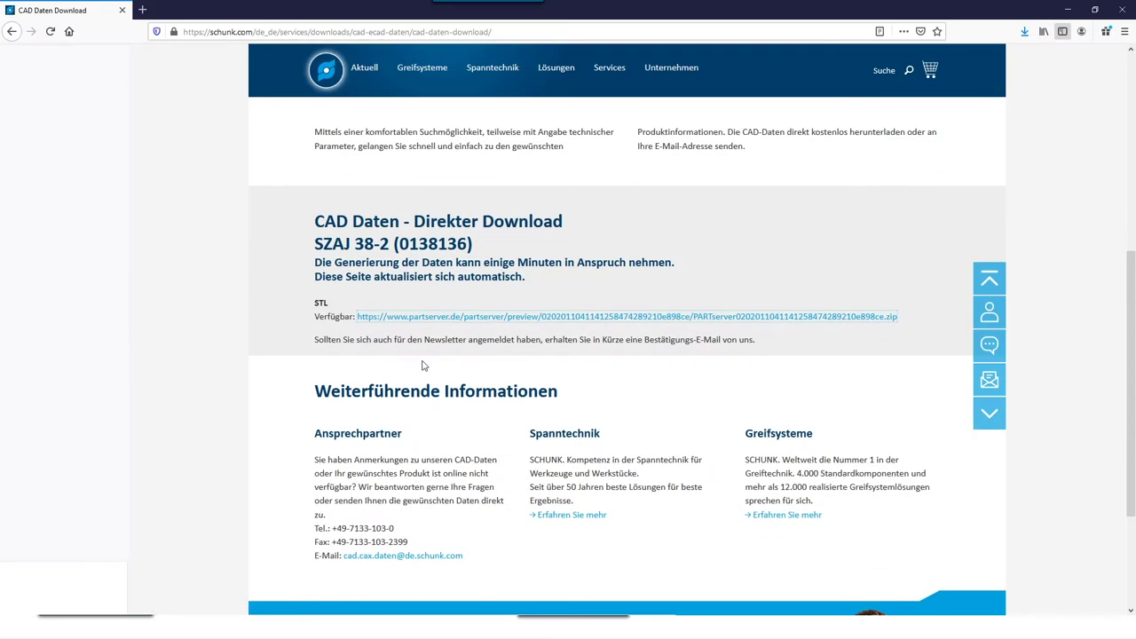
- Download the SZAJ 38-2 jaw's STL archive and rotate the checked model (2144 surfaces, 0 errors)
left_click(499, 322)
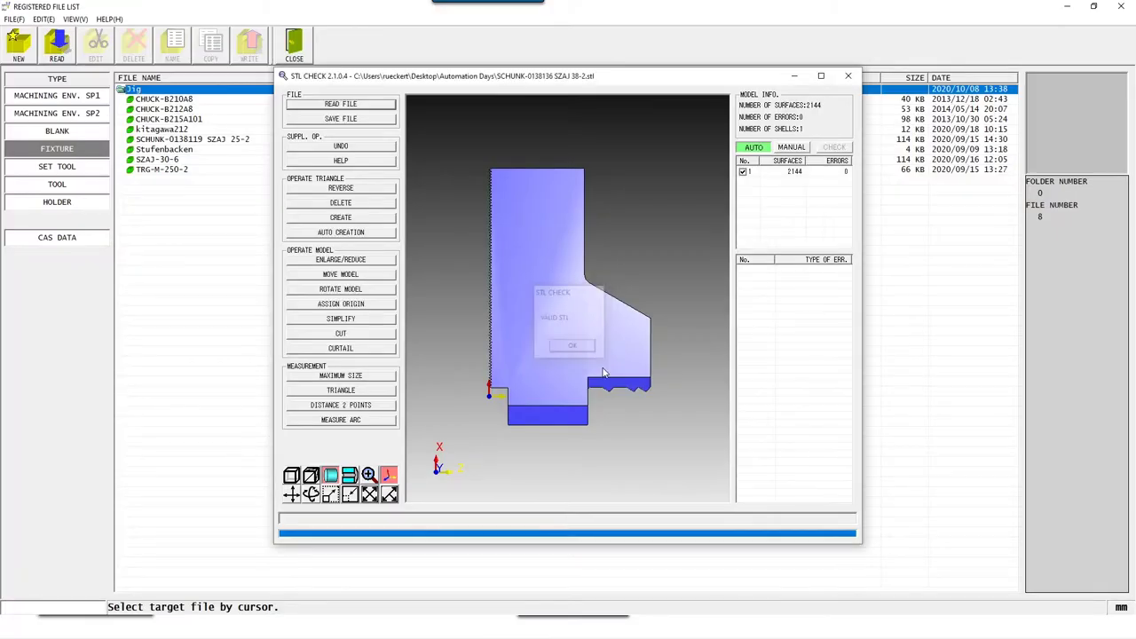
left_click_drag(622, 391, 542, 366)
- Import SCHUNK-0138136 SZAJ 38-2.stl as an external file and register it as a fixture after an error-free check
left_click(849, 76)
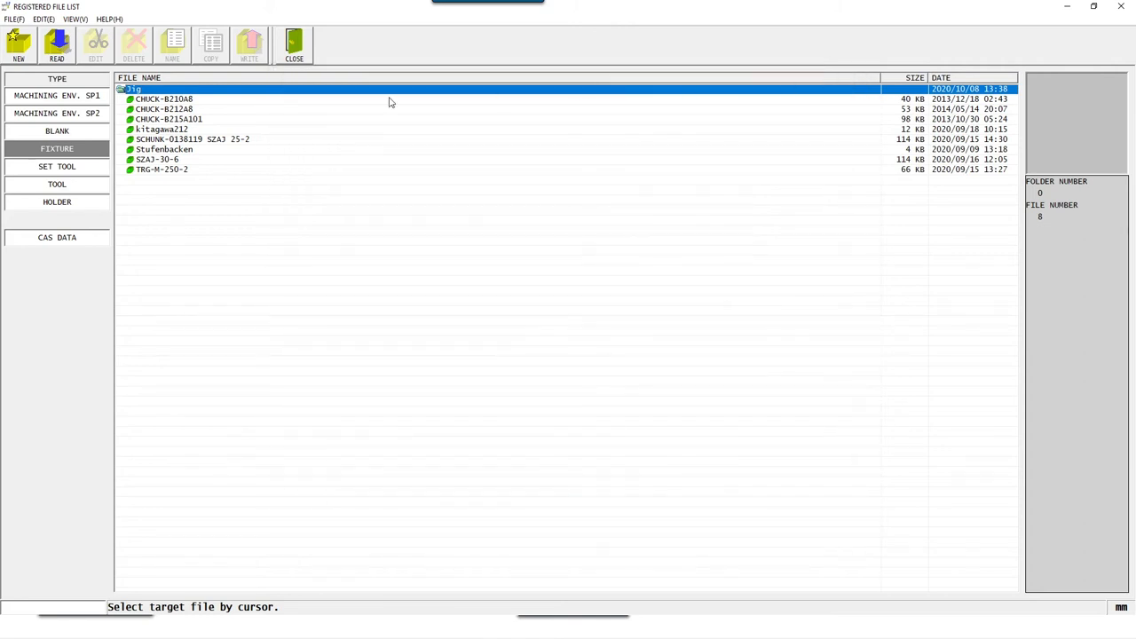
left_click(57, 46)
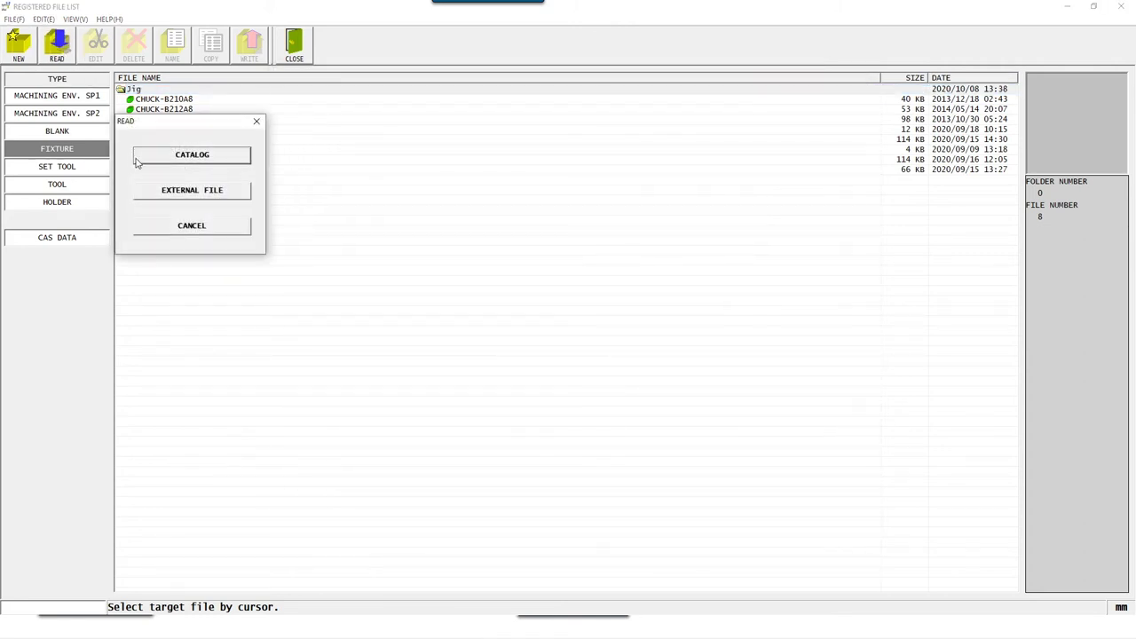
left_click(174, 190)
left_click(511, 298)
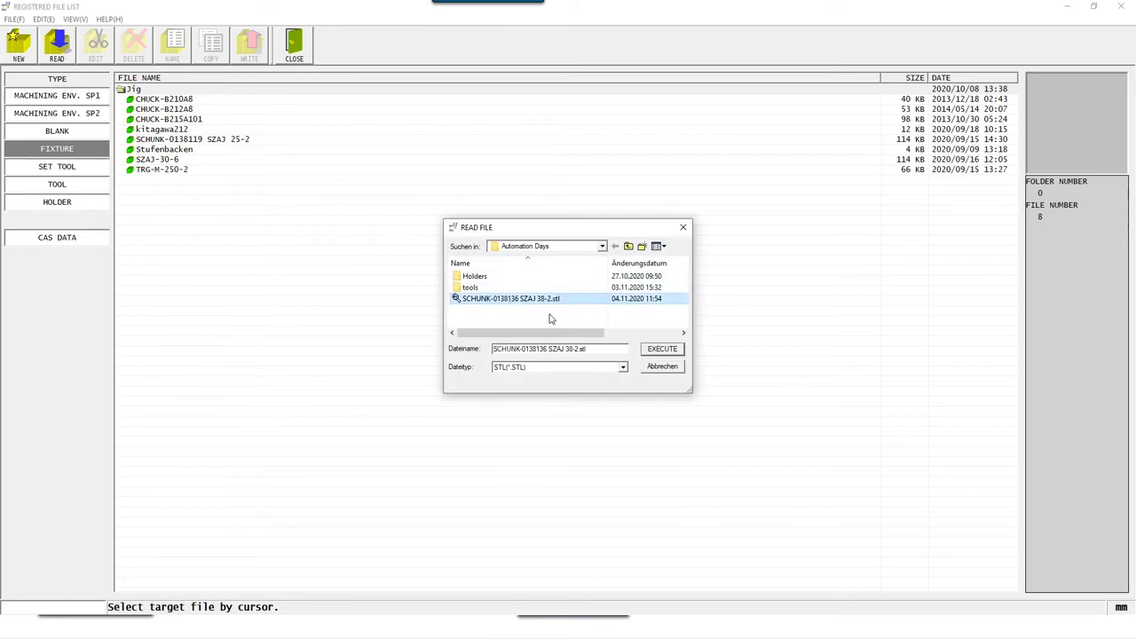
left_click(663, 351)
left_click(528, 365)
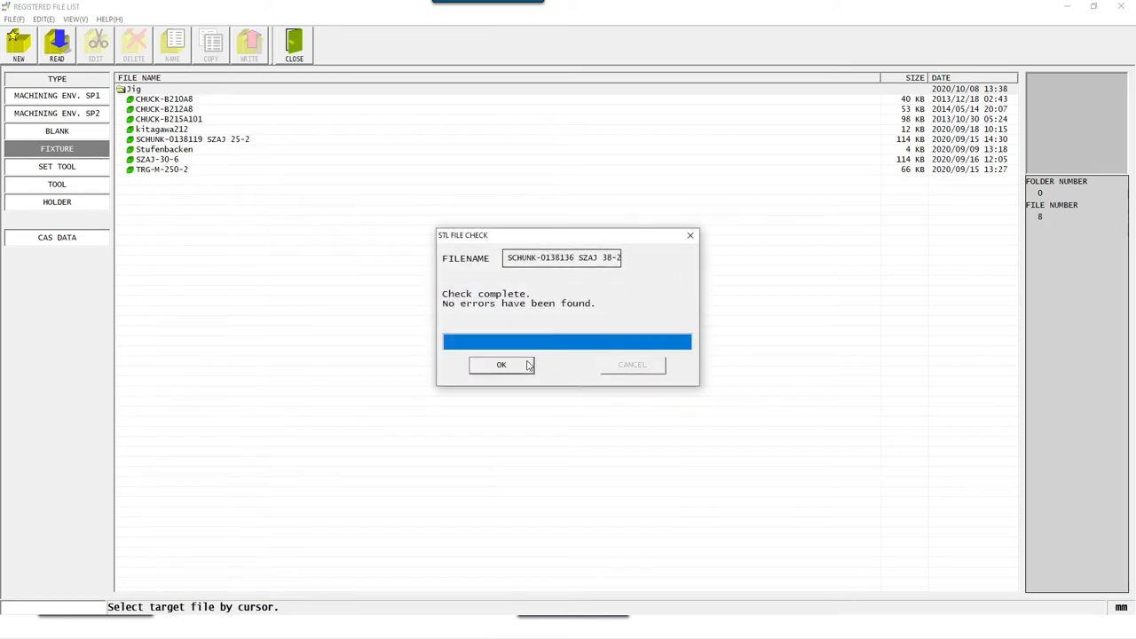
left_click(529, 365)
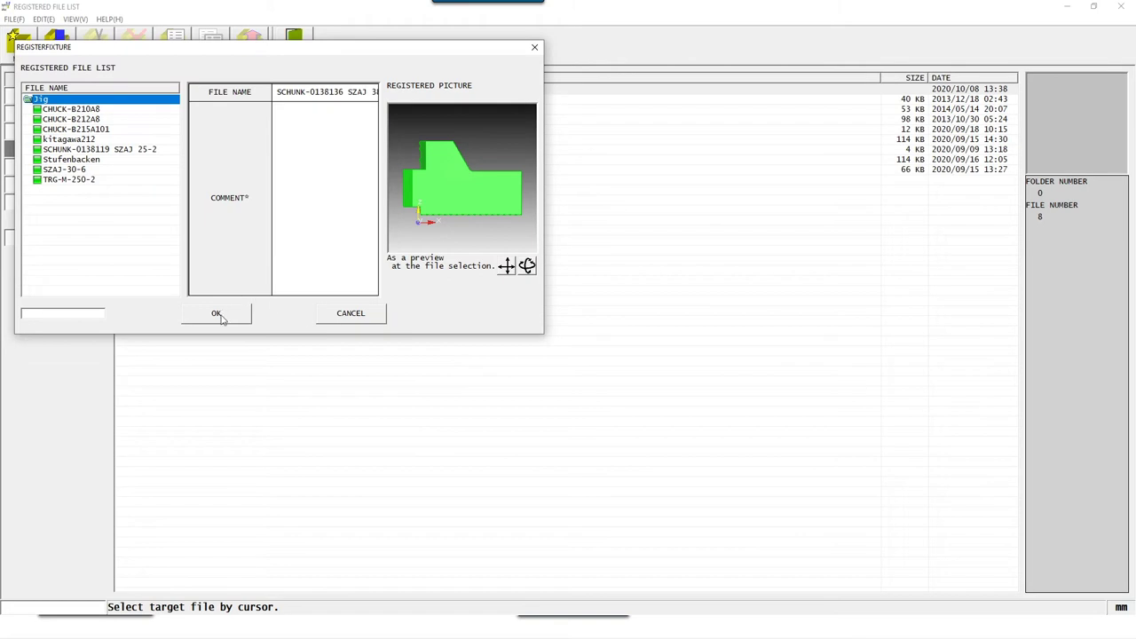
left_click(218, 314)
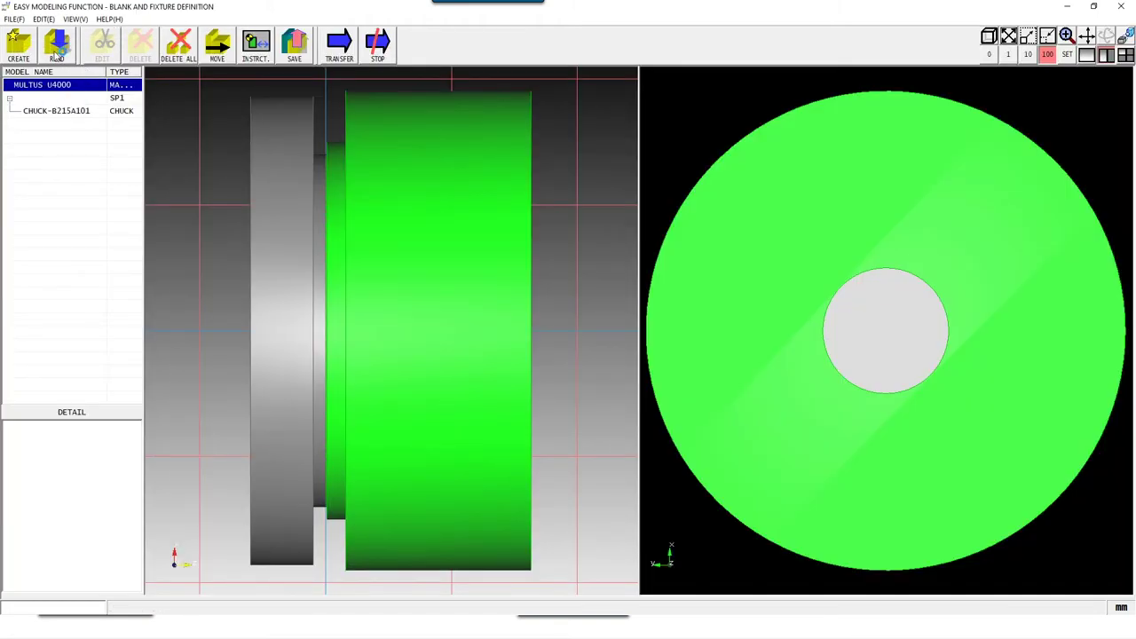
- Read the stored SCHUNK-0138136 SZAJ 38-2 jaw onto the CHUCK-B215A101
left_click(57, 55)
left_click(196, 156)
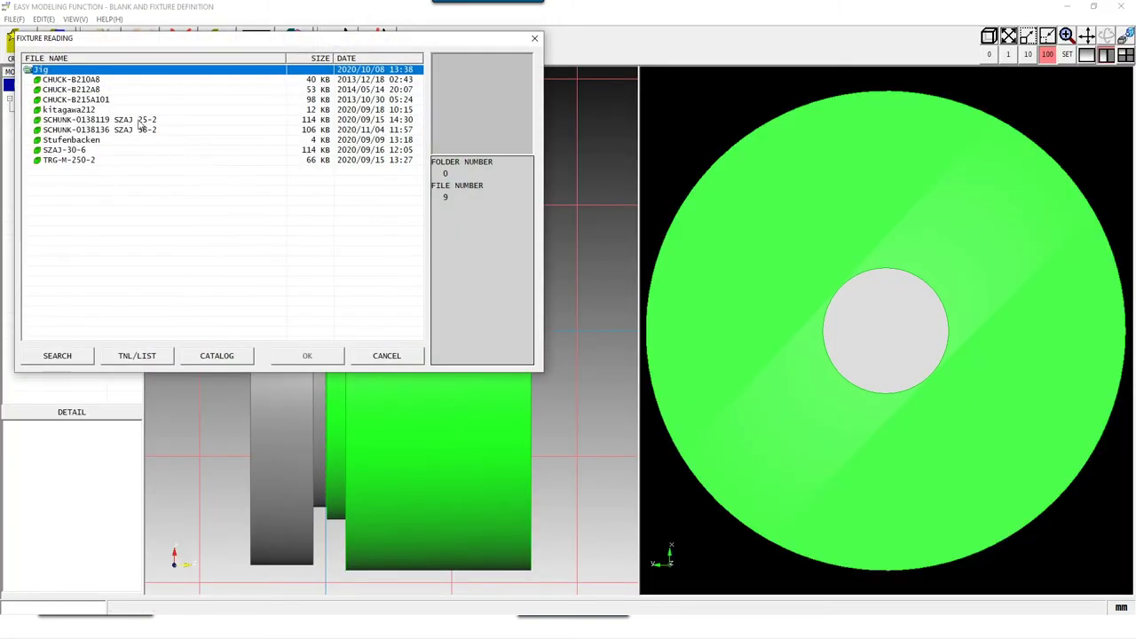
left_click(140, 129)
left_click(321, 357)
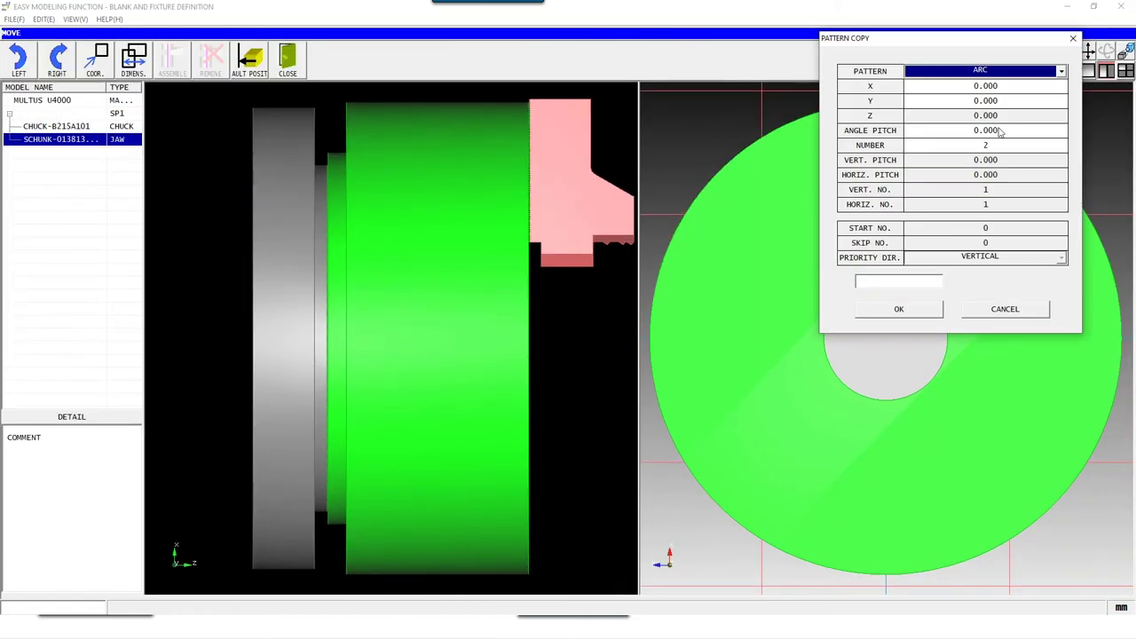
- Arc-pattern the jaw into three copies at a 120° angle pitch
left_click(986, 131)
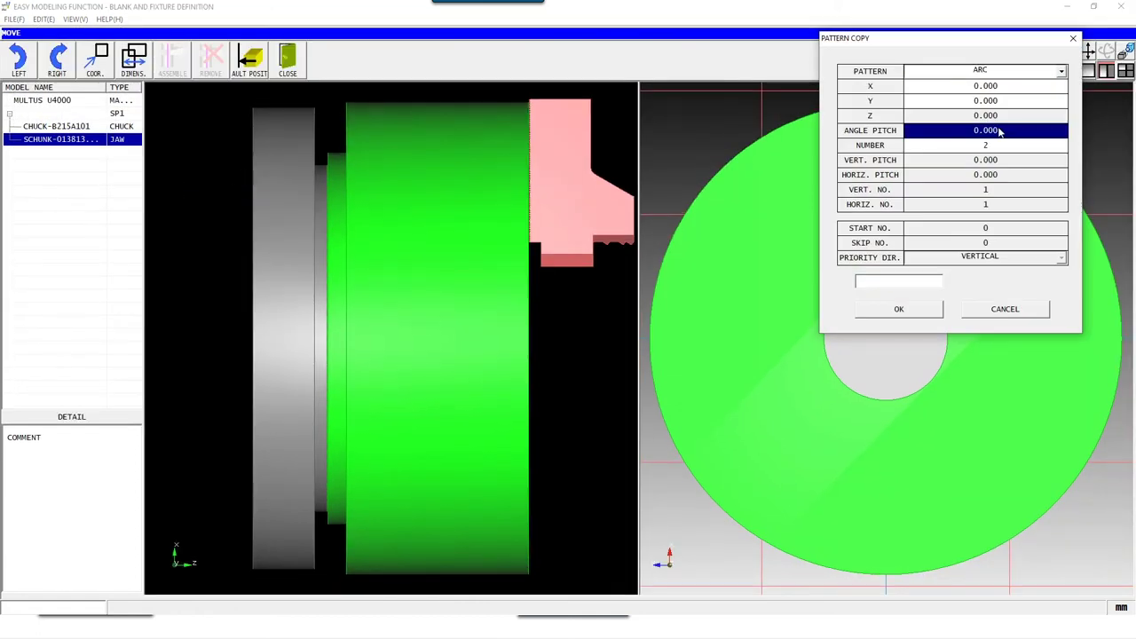
type("120")
key("Return")
type("3")
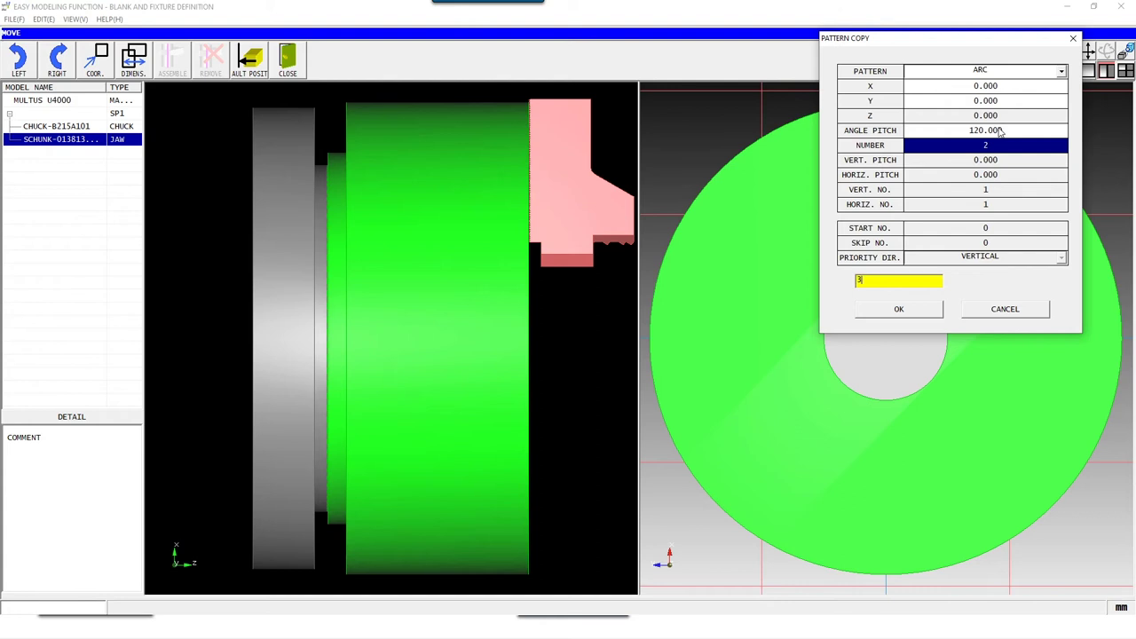
key("Return")
left_click(899, 309)
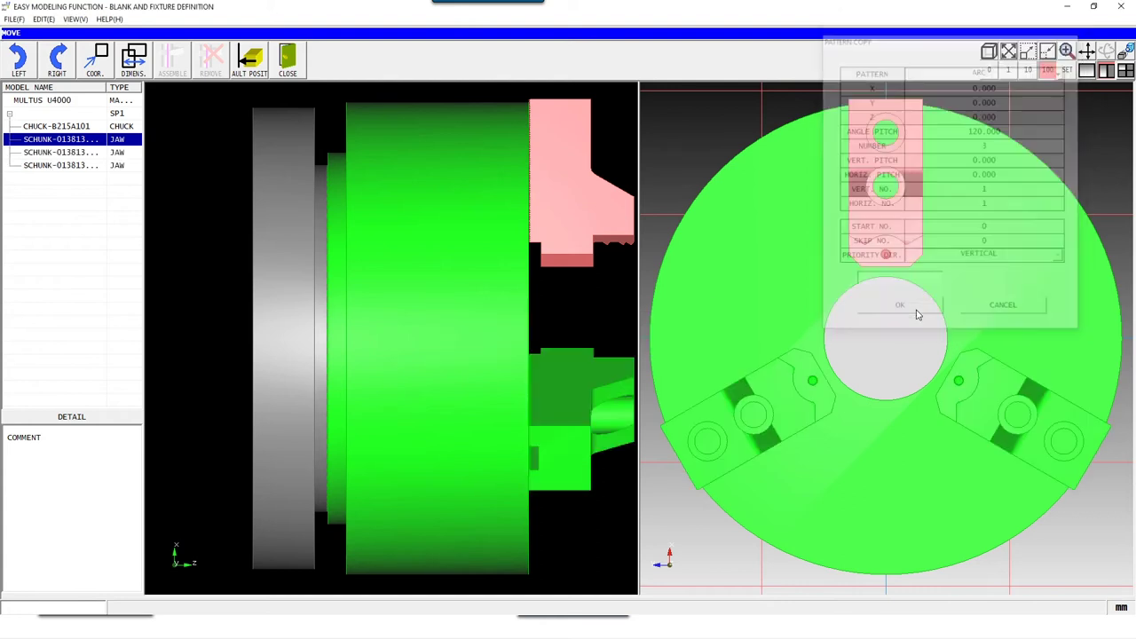
- Finish moving the jaws and bring up the options for creating a new model
left_click(229, 185)
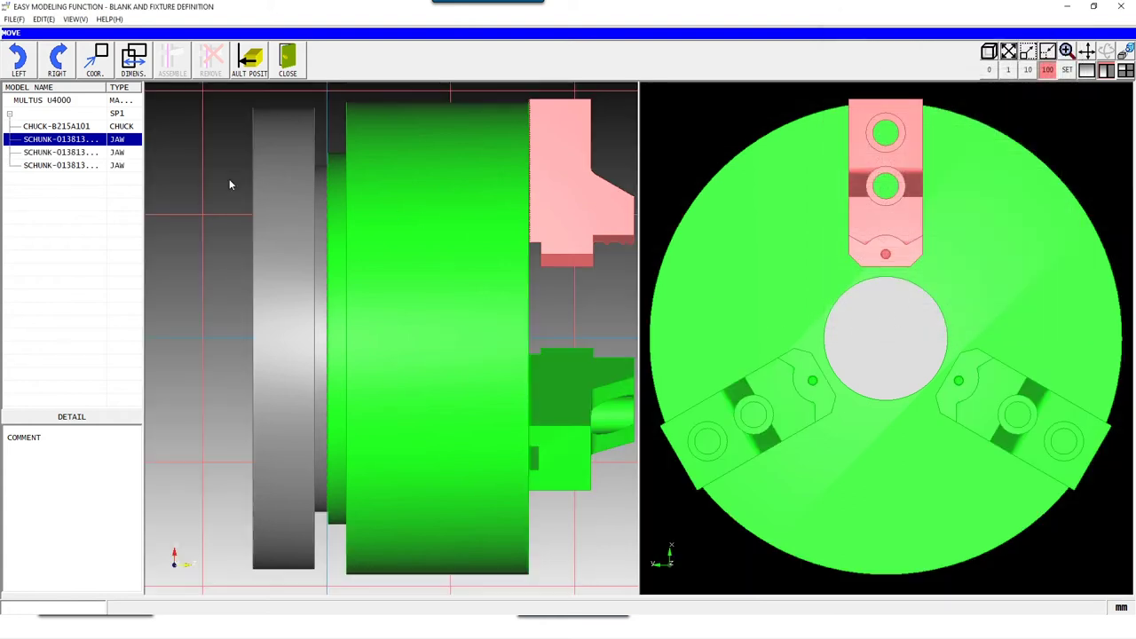
left_click(290, 64)
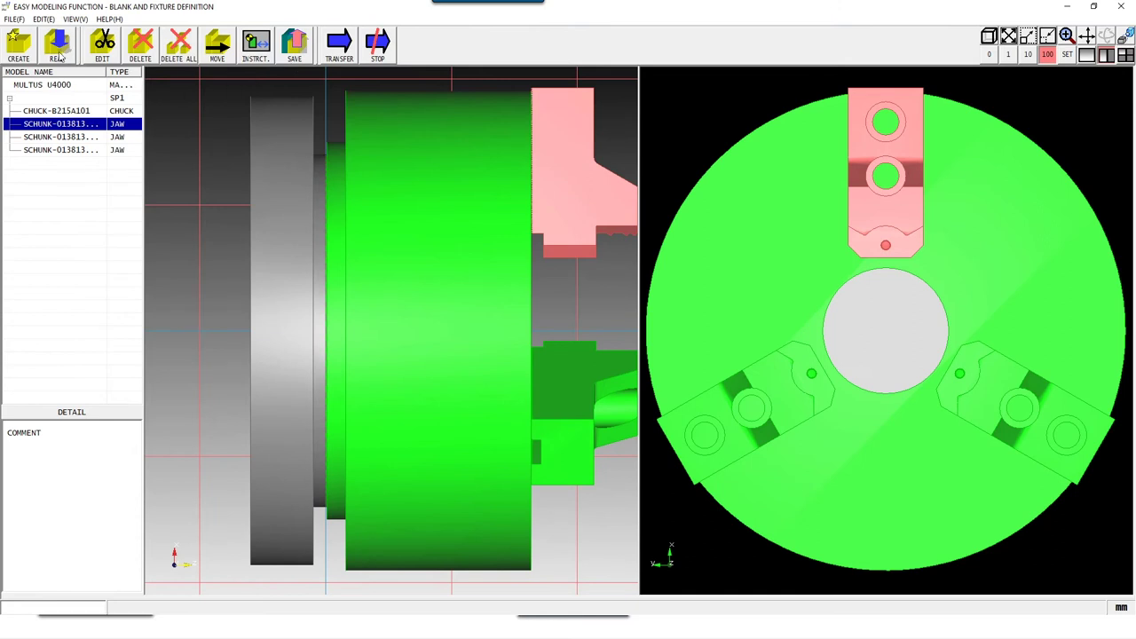
left_click(19, 45)
- Create a cylindrical blank with length 130 and diameter 150
left_click(213, 228)
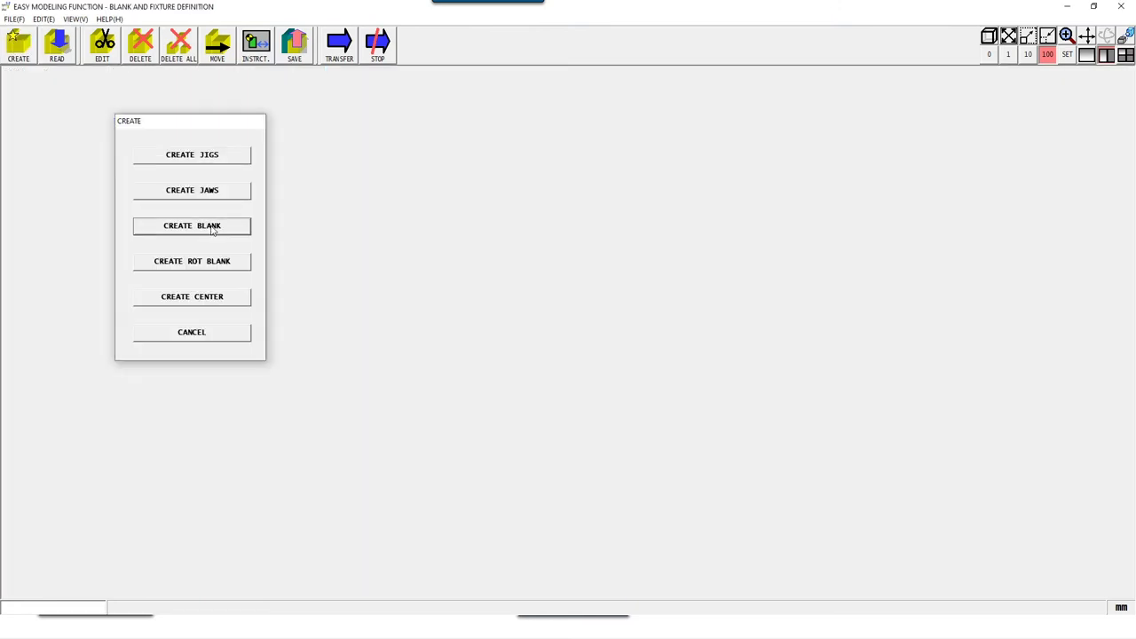
left_click(923, 283)
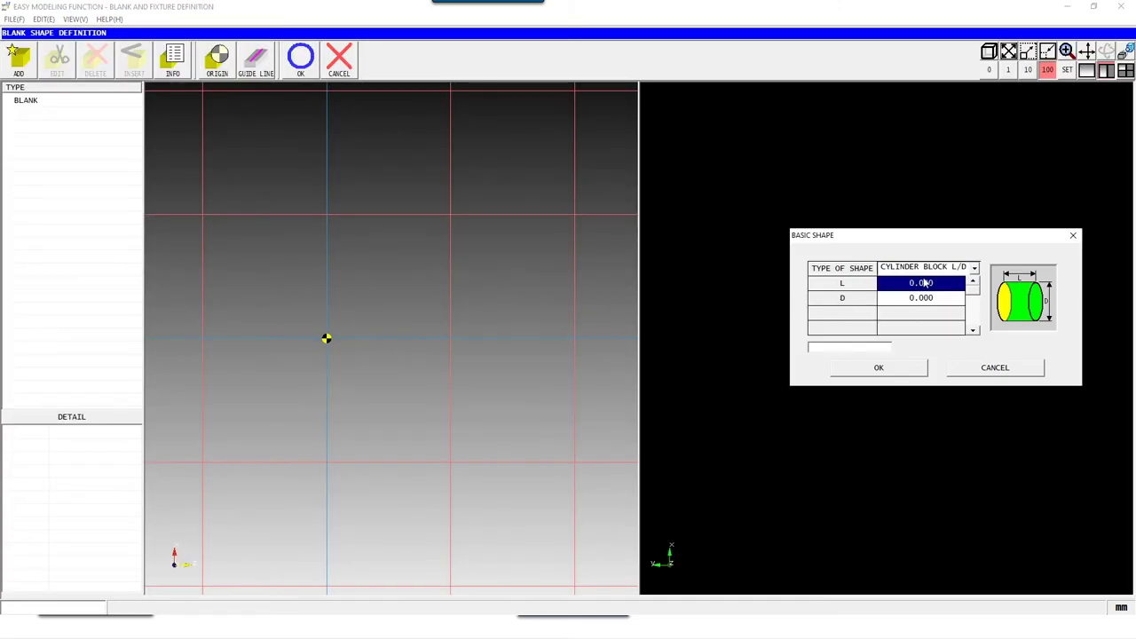
type("130")
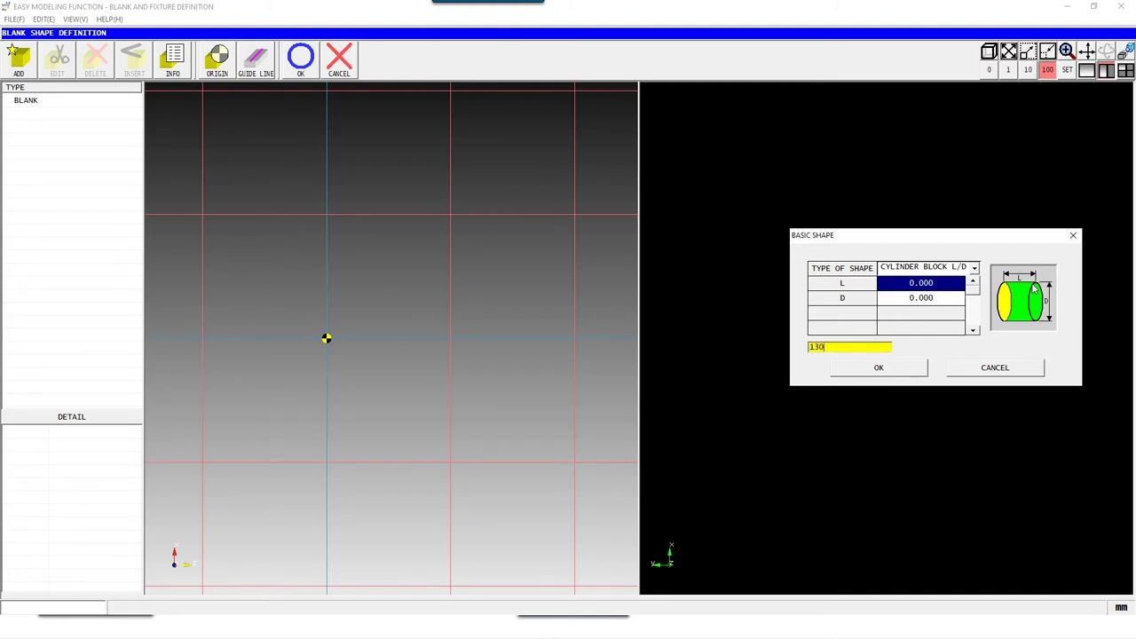
key("Return")
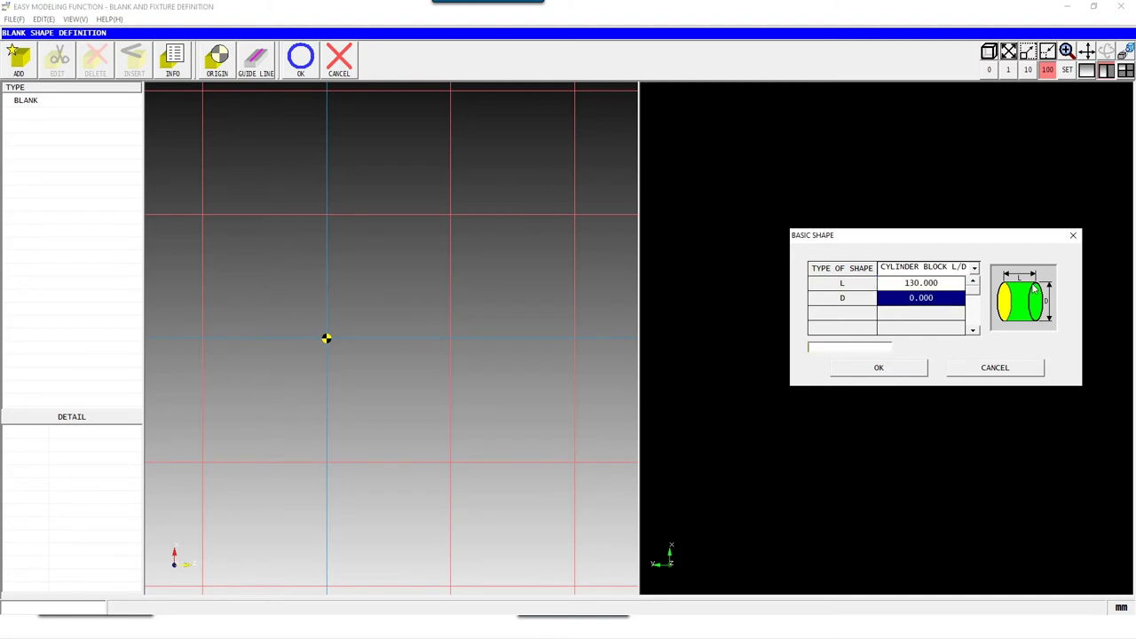
type("150")
key("Return")
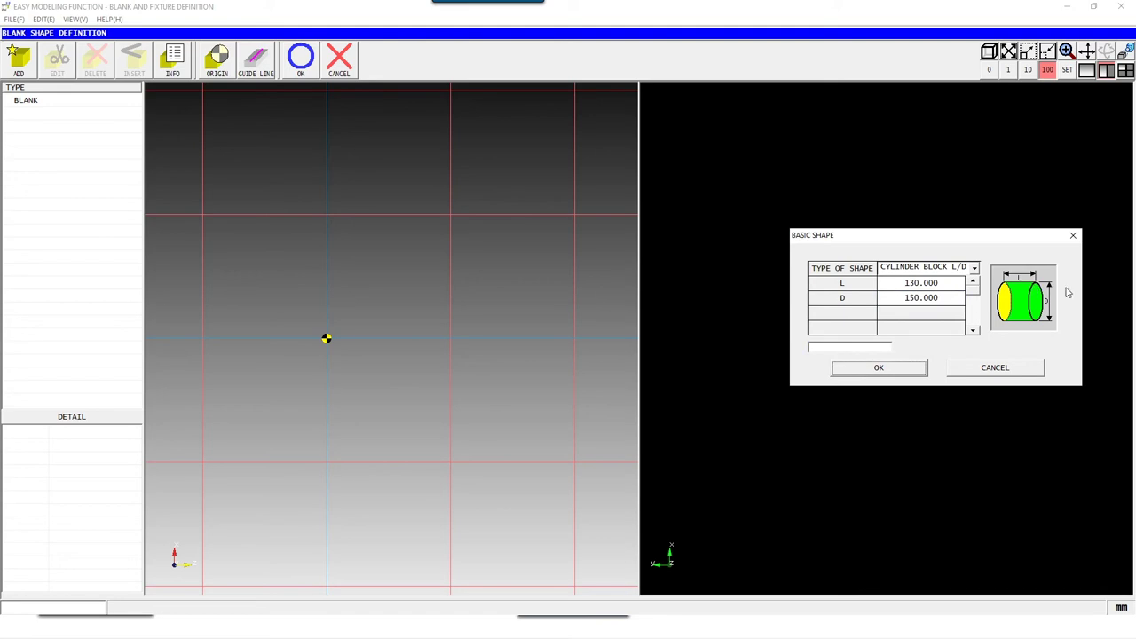
left_click(907, 377)
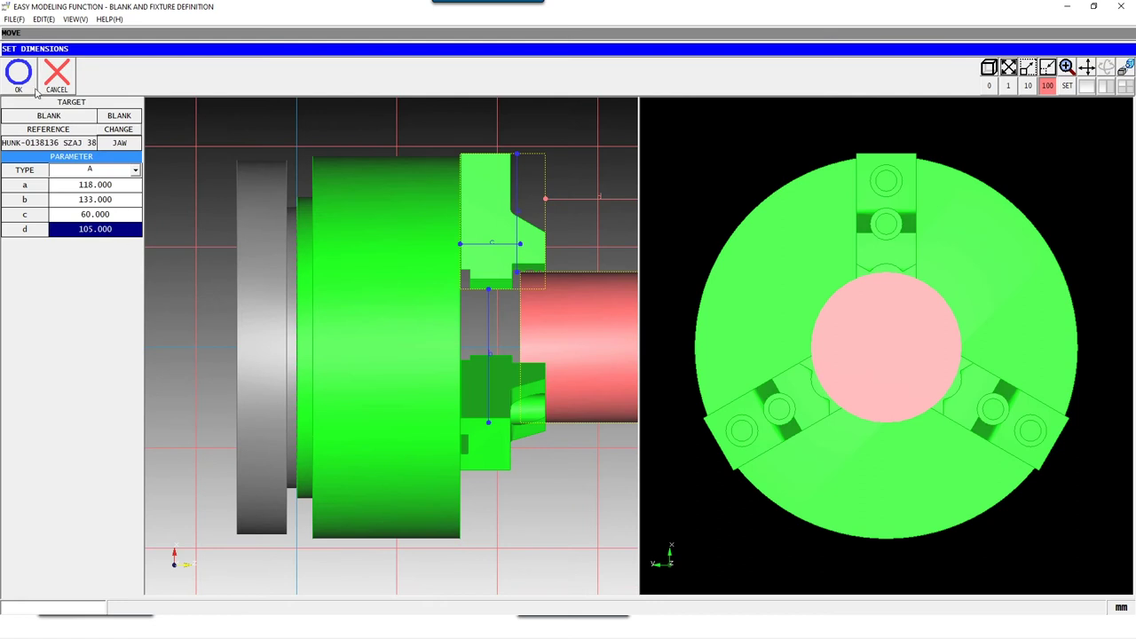
- Confirm the blank position in the jaws and transfer the setup, setting the work offset automatically
left_click(23, 78)
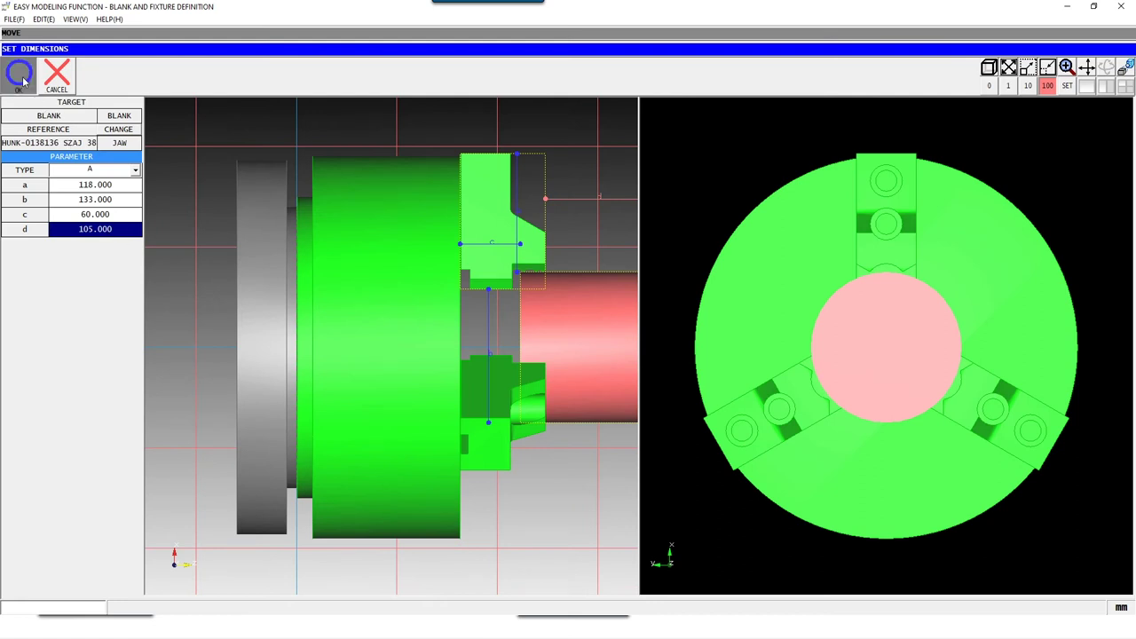
left_click(290, 64)
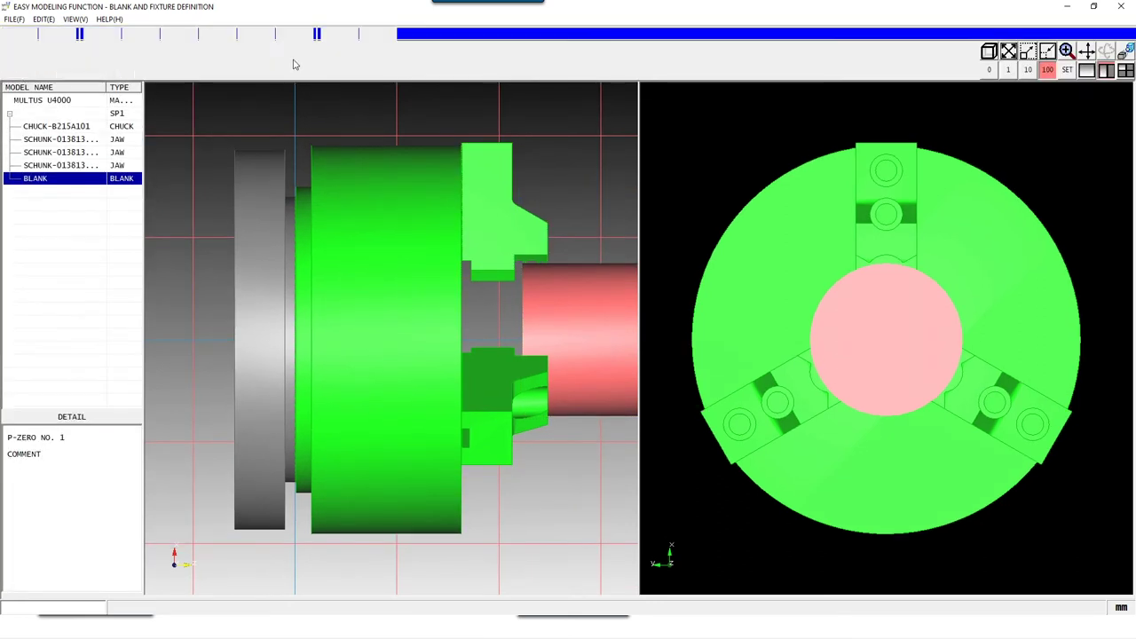
left_click(343, 49)
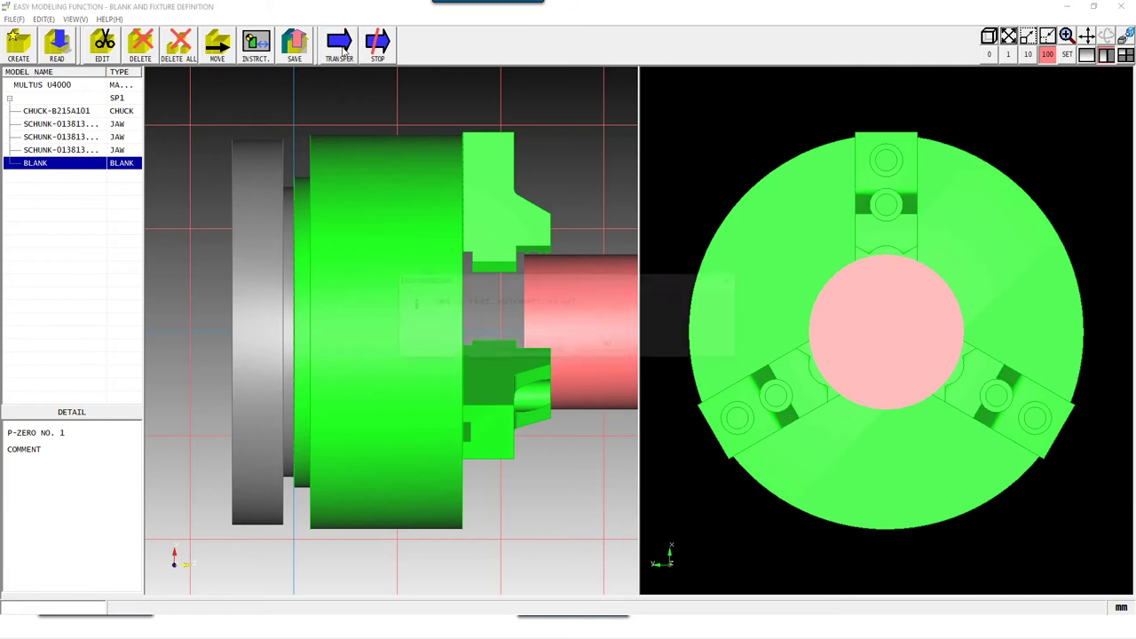
left_click(527, 346)
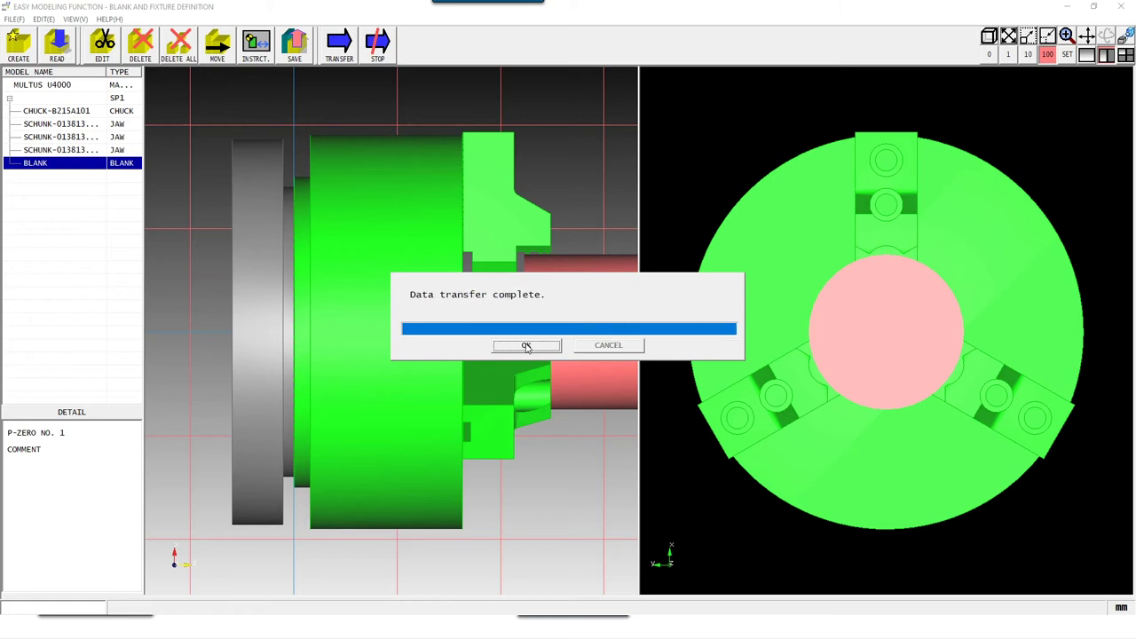
left_click(527, 345)
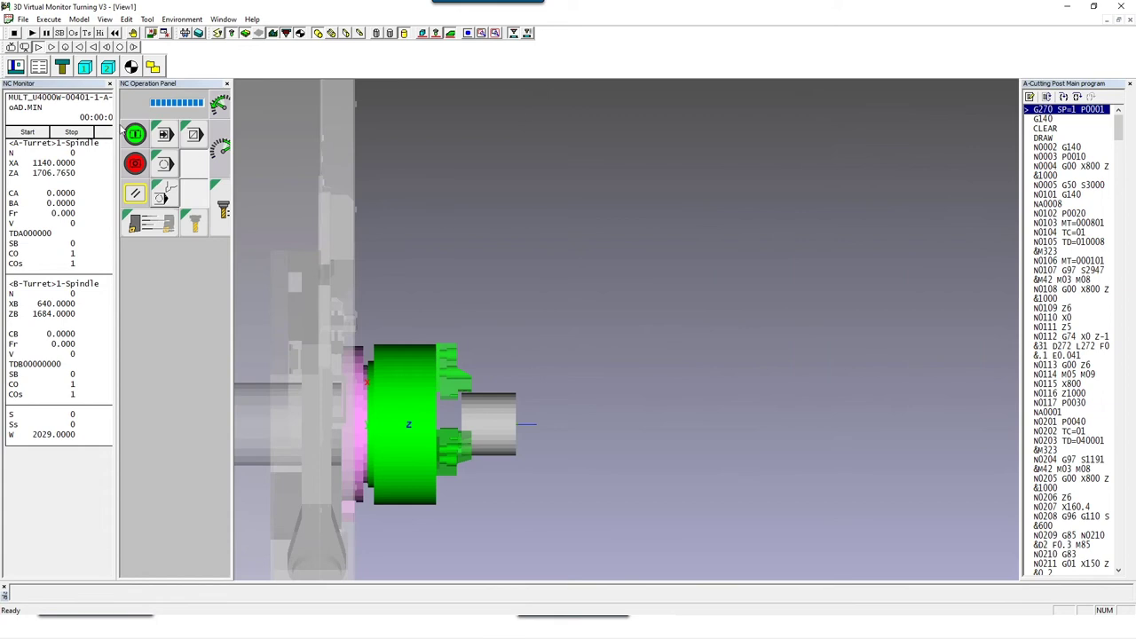
- Select OAD-1.MIN as the main NC program
left_click(38, 67)
left_click(679, 257)
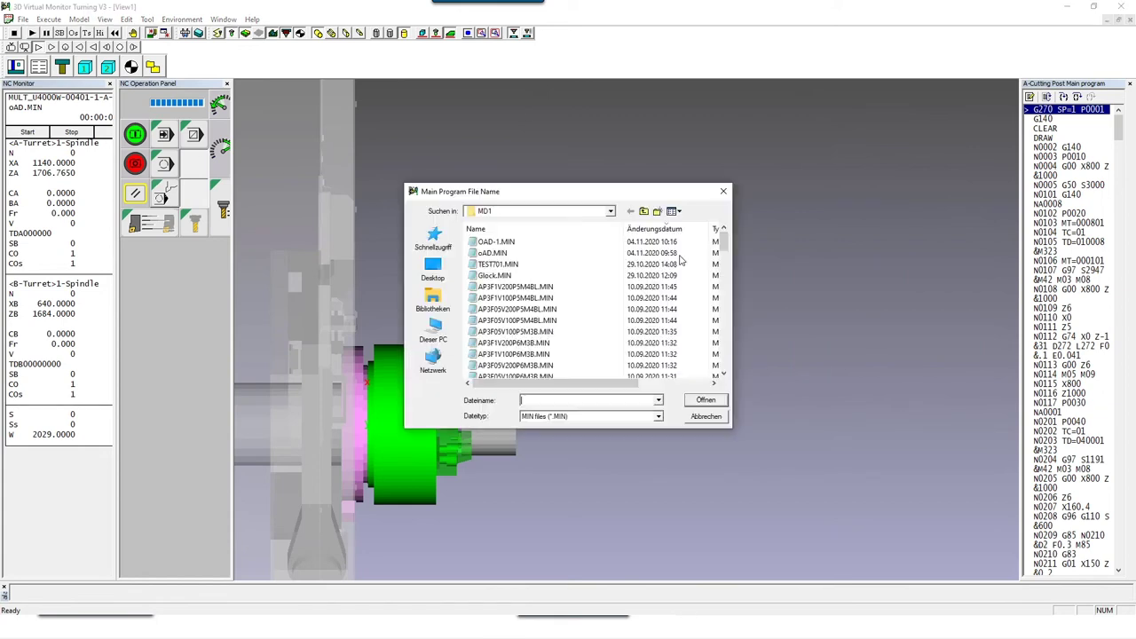
left_click(537, 245)
left_click(706, 399)
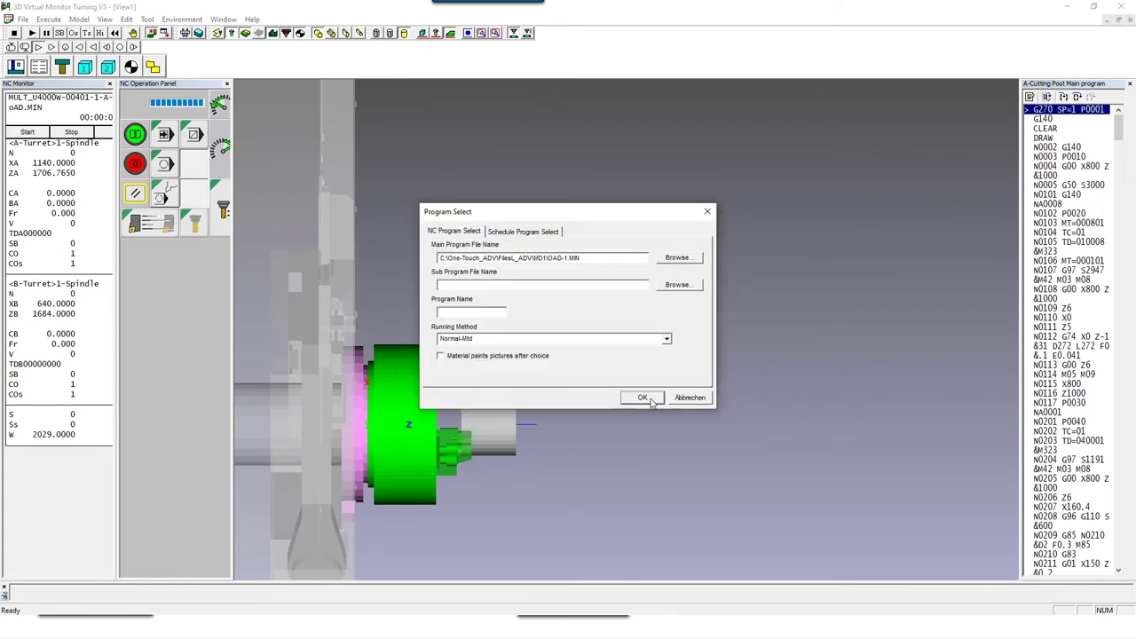
left_click(642, 398)
- Run the machining simulation to the end, about 19 minutes of machining
left_click(32, 32)
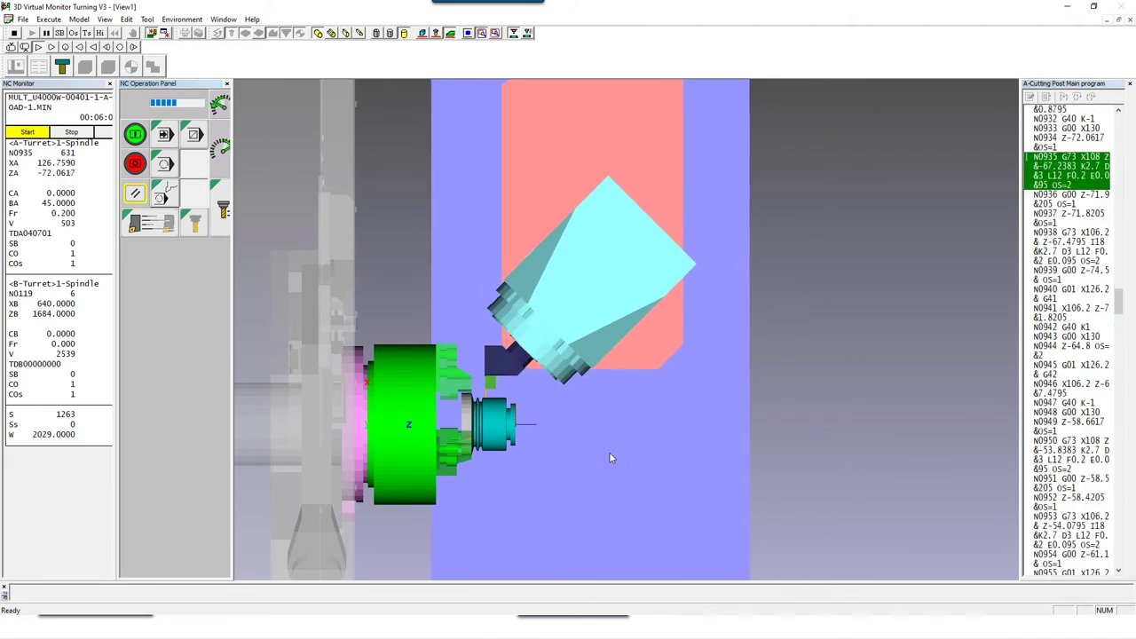
scroll(613, 458, "up", 3)
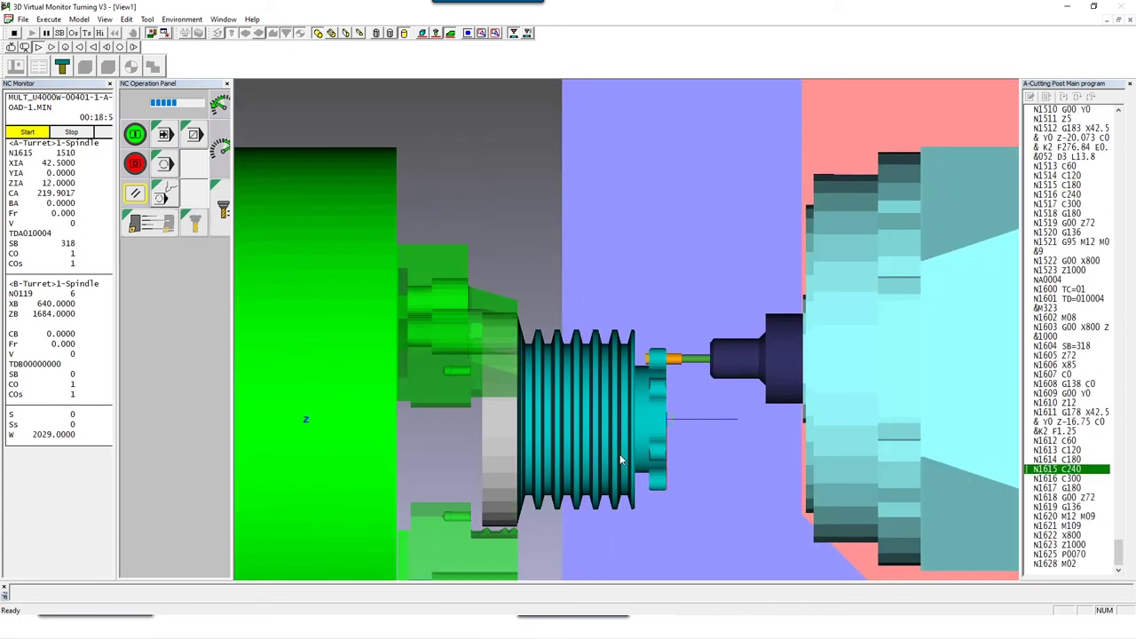
scroll(595, 296, "down", 5)
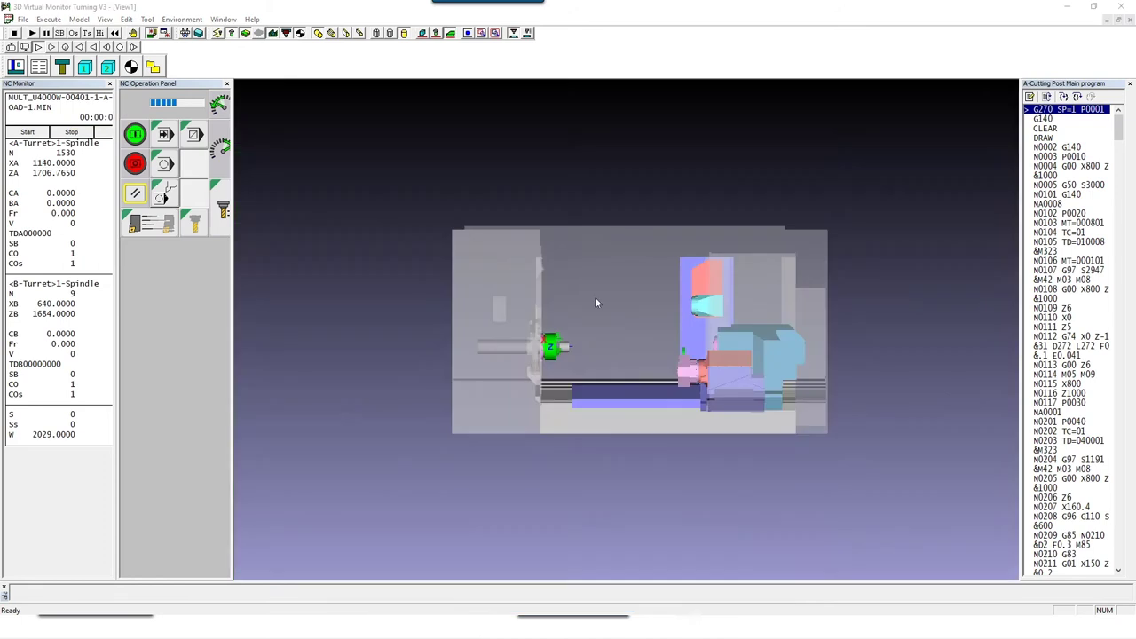
scroll(508, 293, "up", 3)
- In the collision history, select the first tool 8 collision and synchronize the simulation to it
left_click(147, 18)
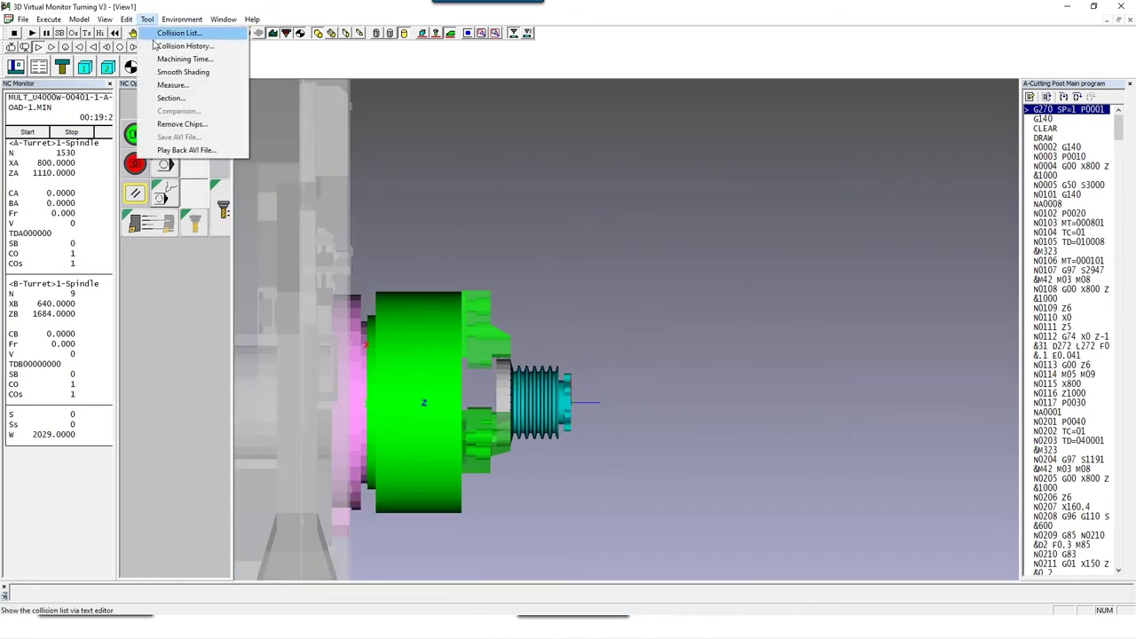
left_click(154, 47)
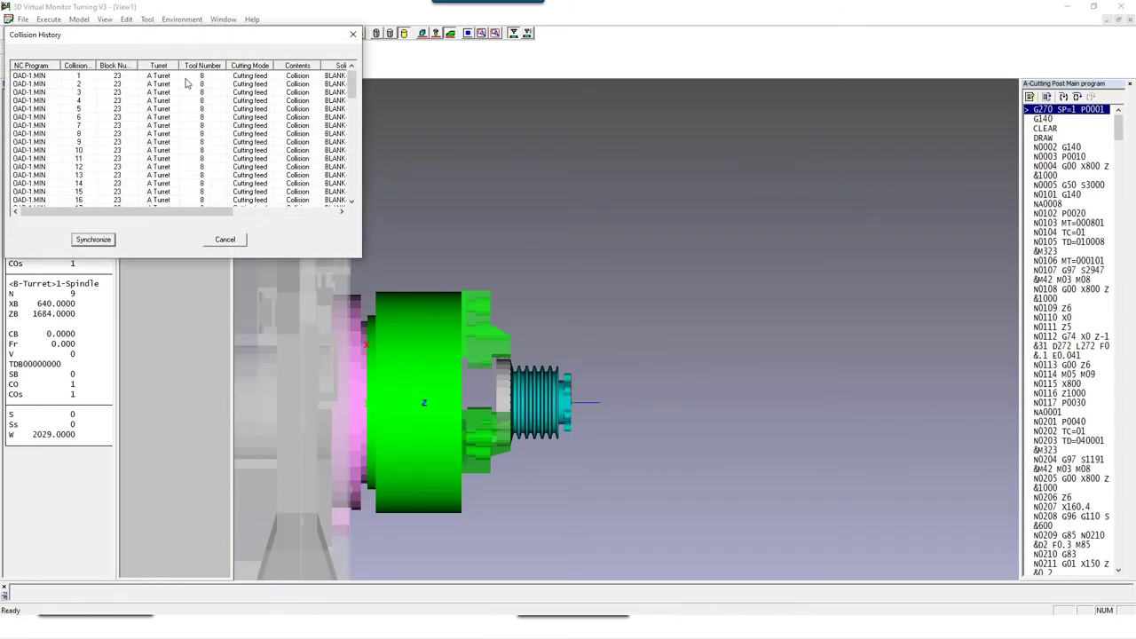
left_click(185, 76)
left_click(101, 244)
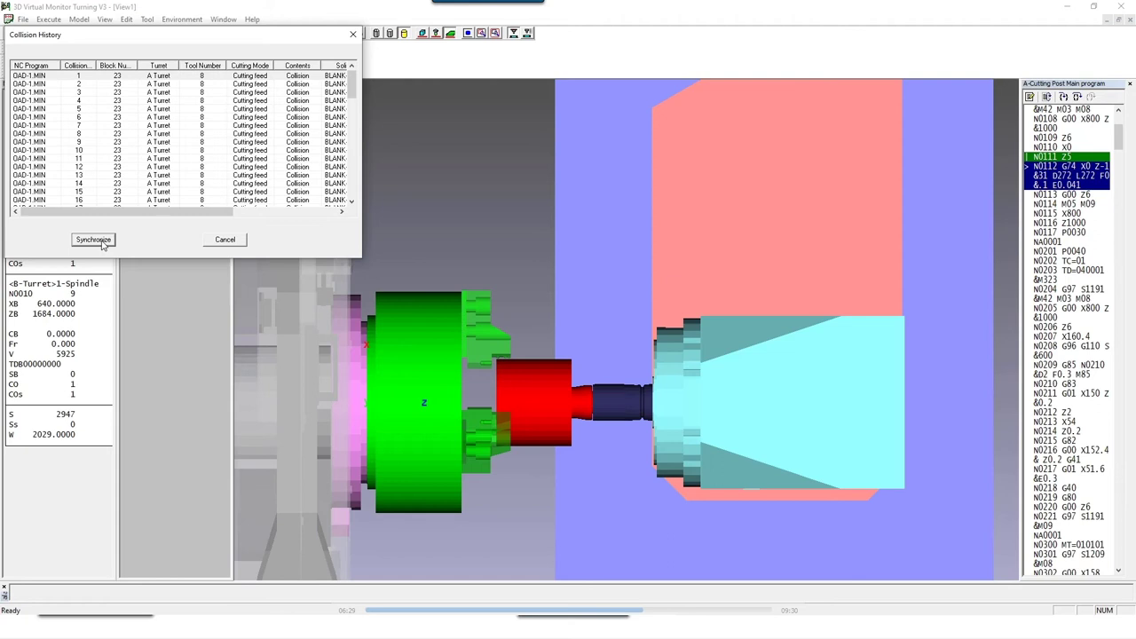
left_click(353, 34)
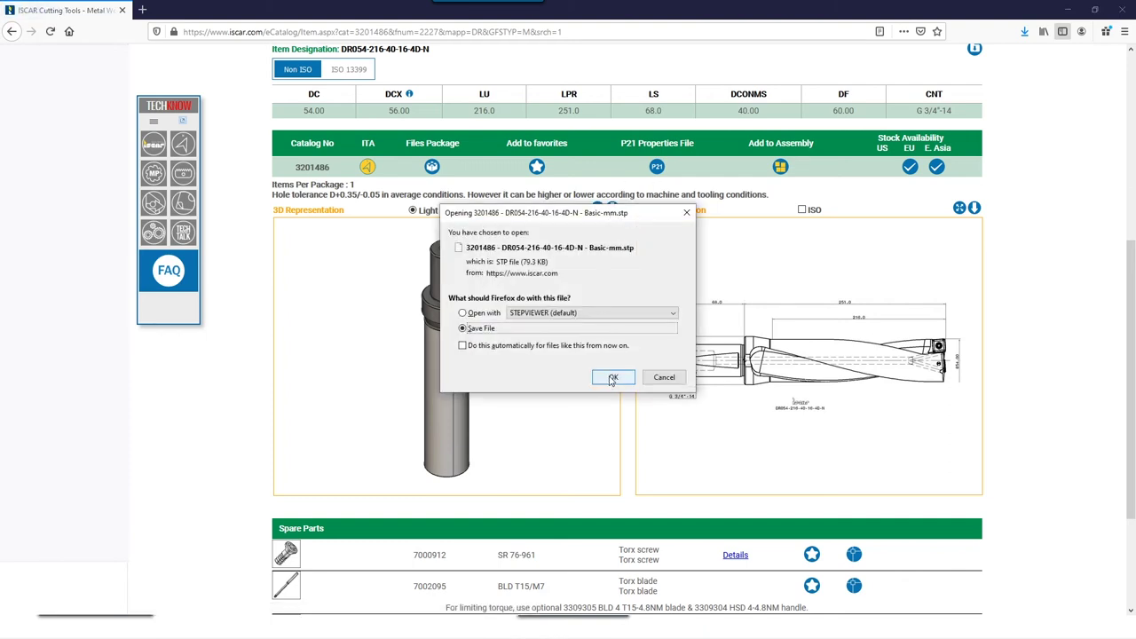
left_click(612, 378)
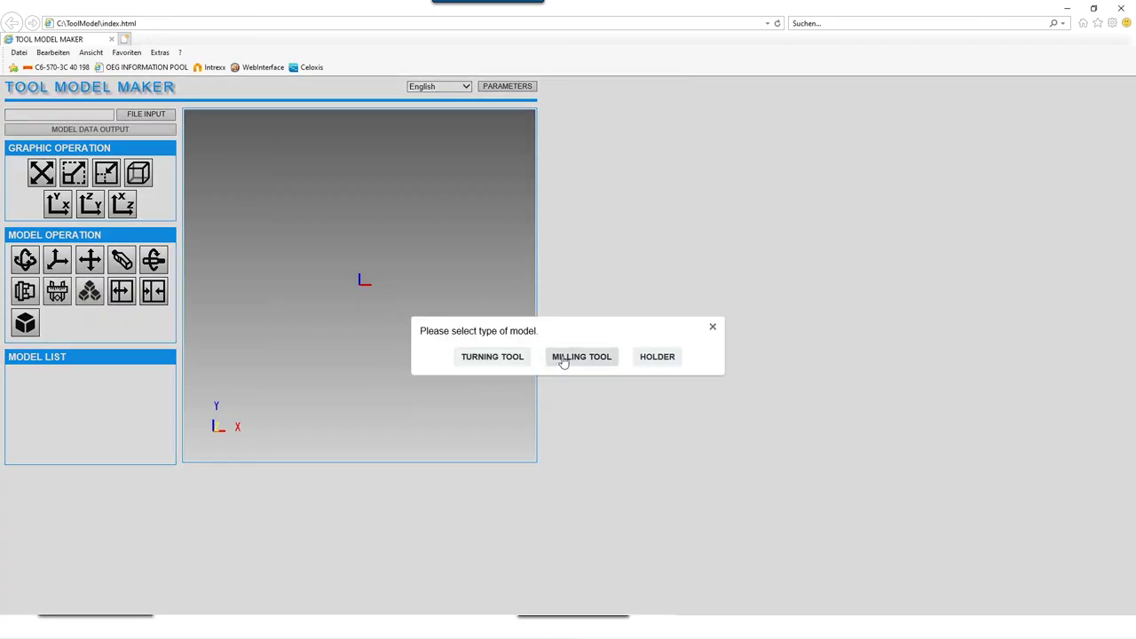
left_click(563, 360)
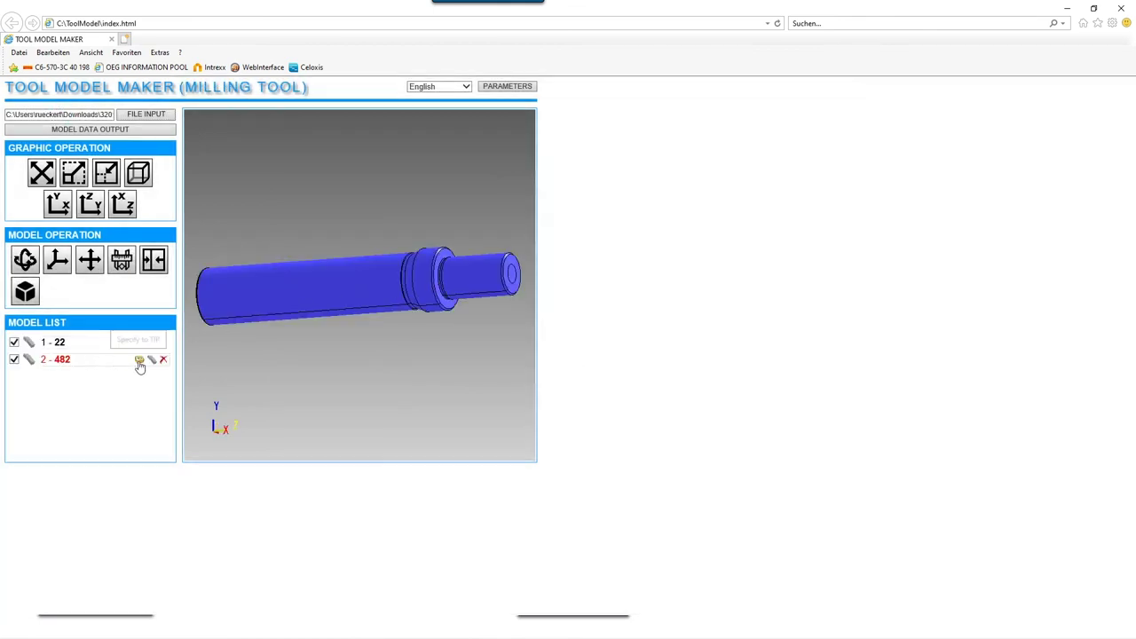
- Reduce part 2-482 from 3160 to 788 surfaces at 0.1 tolerance, then deselect the parts
left_click(139, 364)
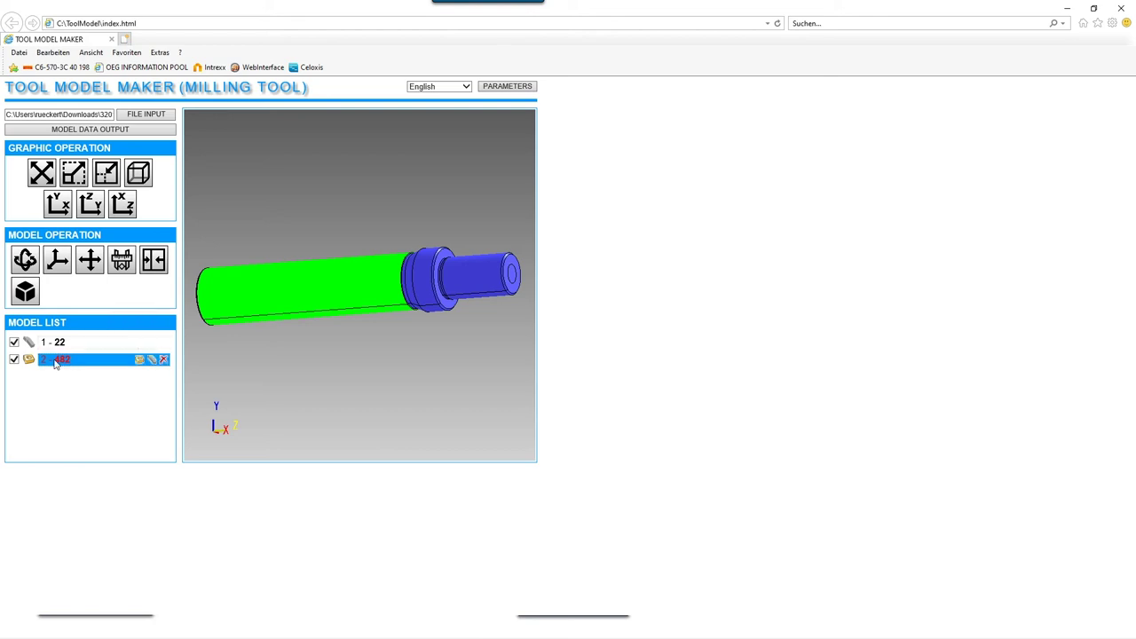
left_click(27, 292)
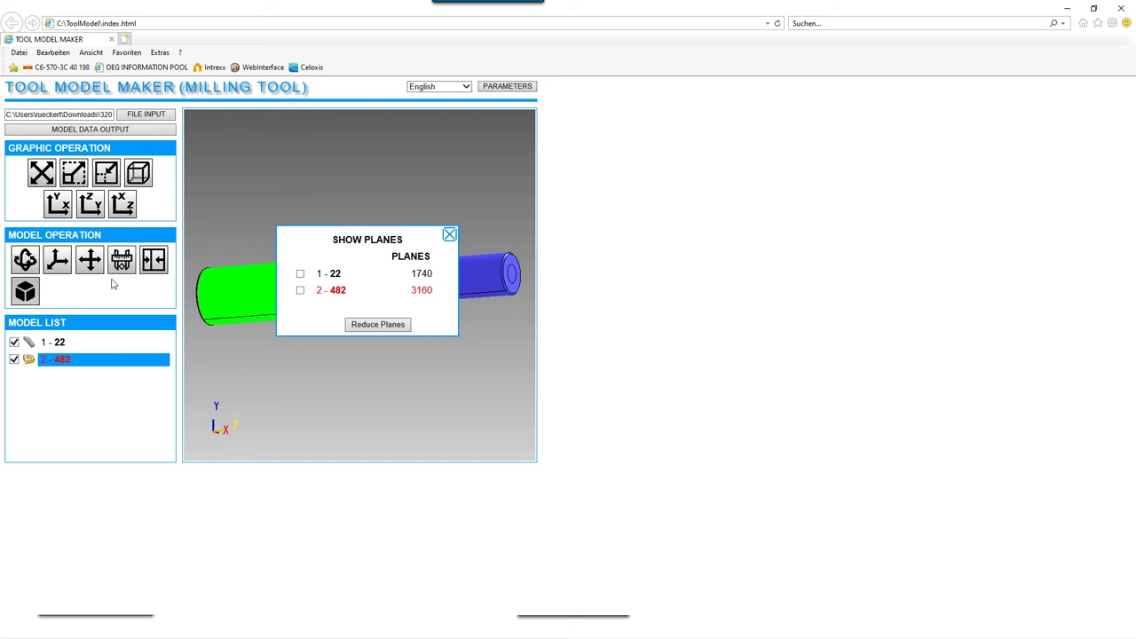
left_click(378, 325)
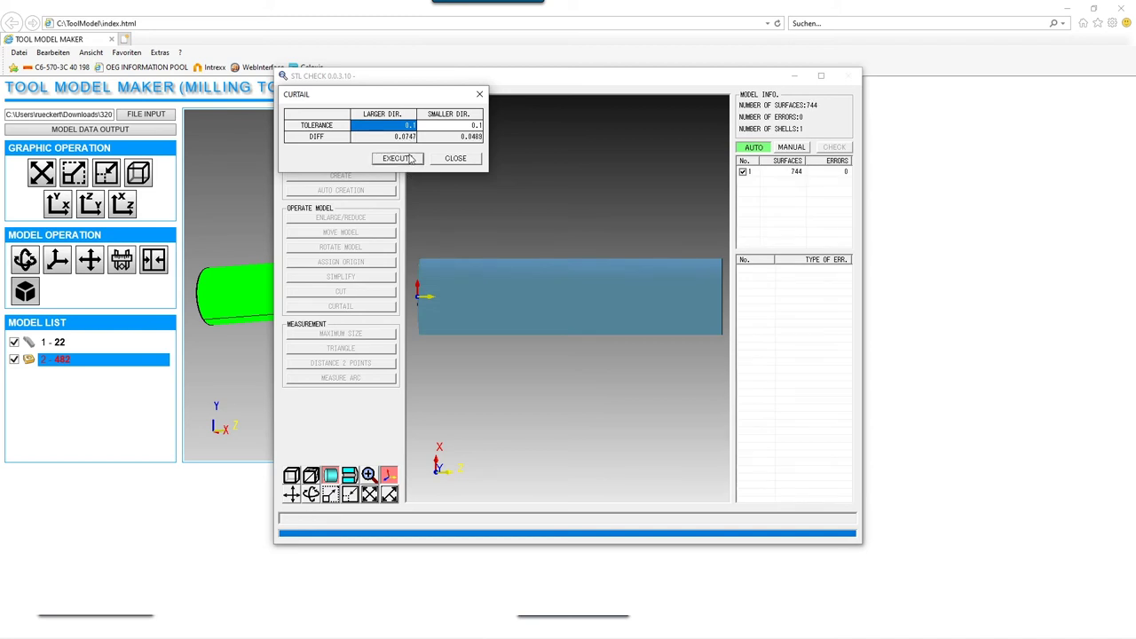
left_click(397, 158)
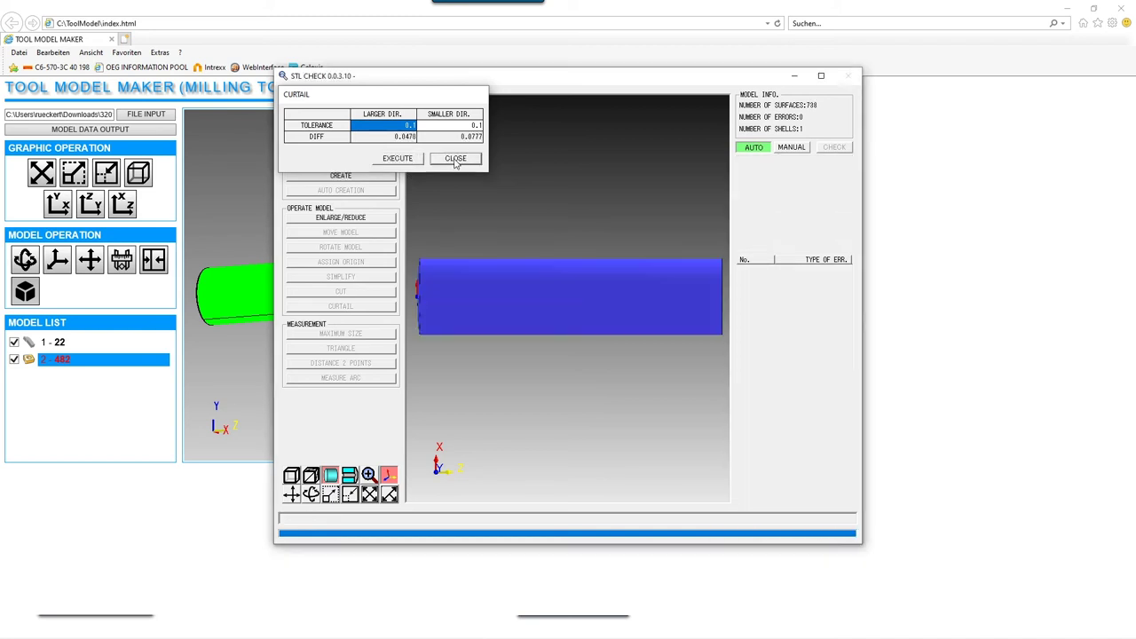
left_click(454, 158)
left_click(848, 76)
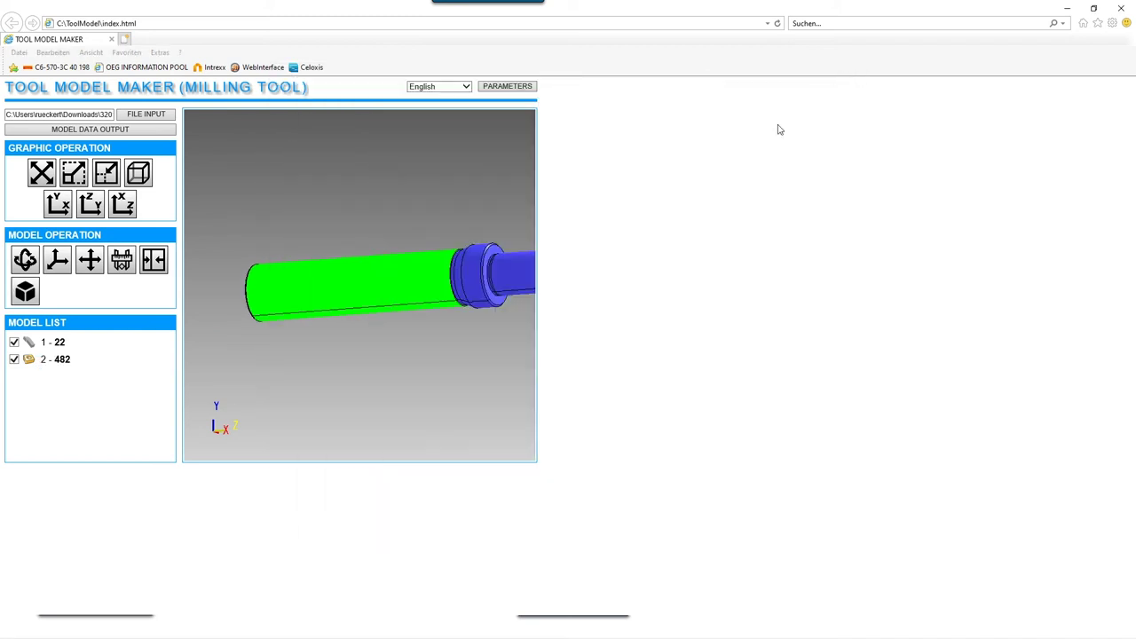
left_click(80, 341)
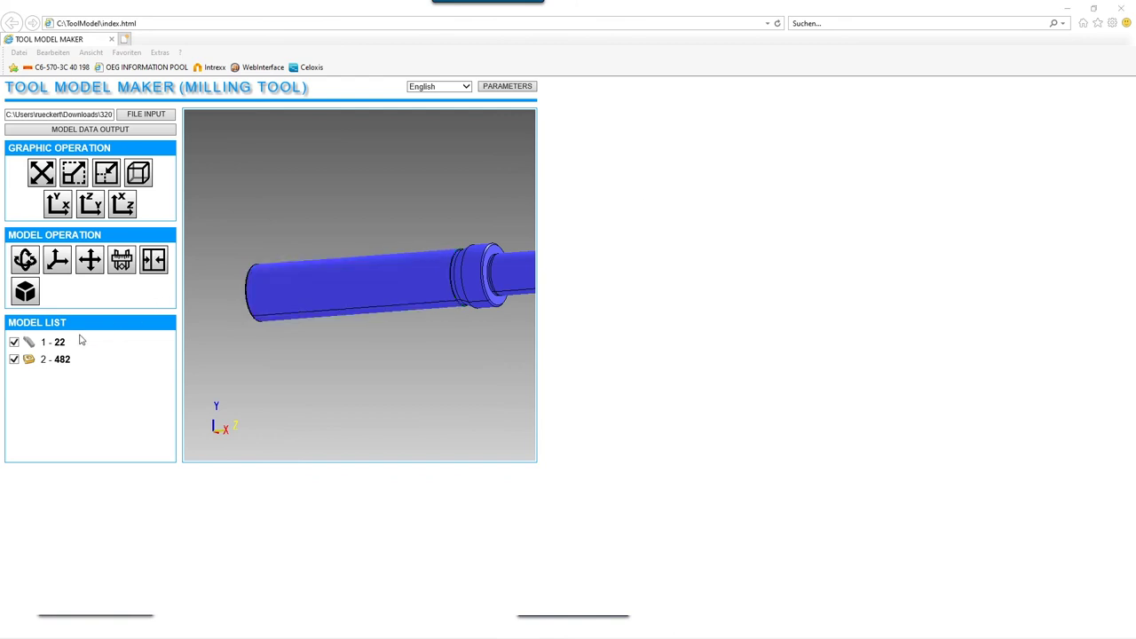
left_click(103, 133)
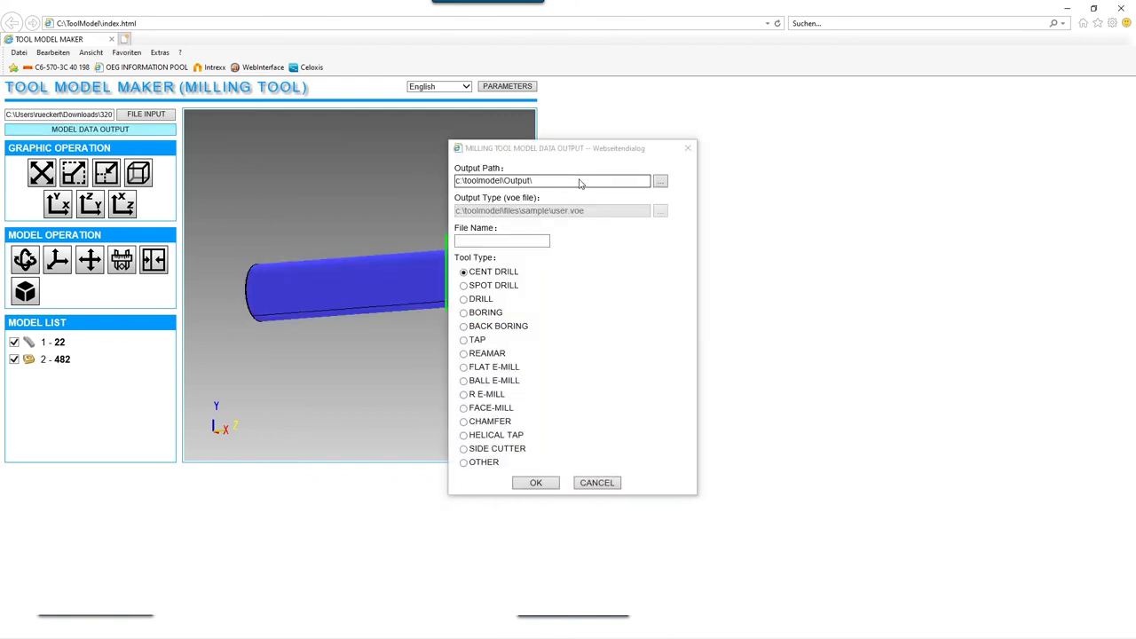
left_click(464, 299)
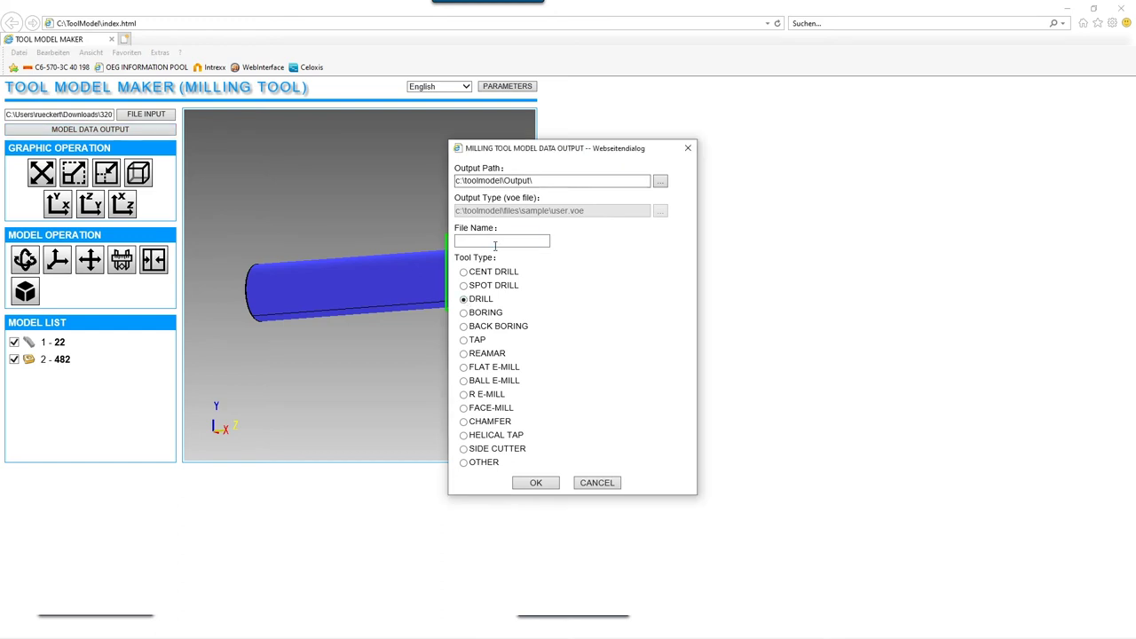
right_click(498, 243)
left_click(532, 298)
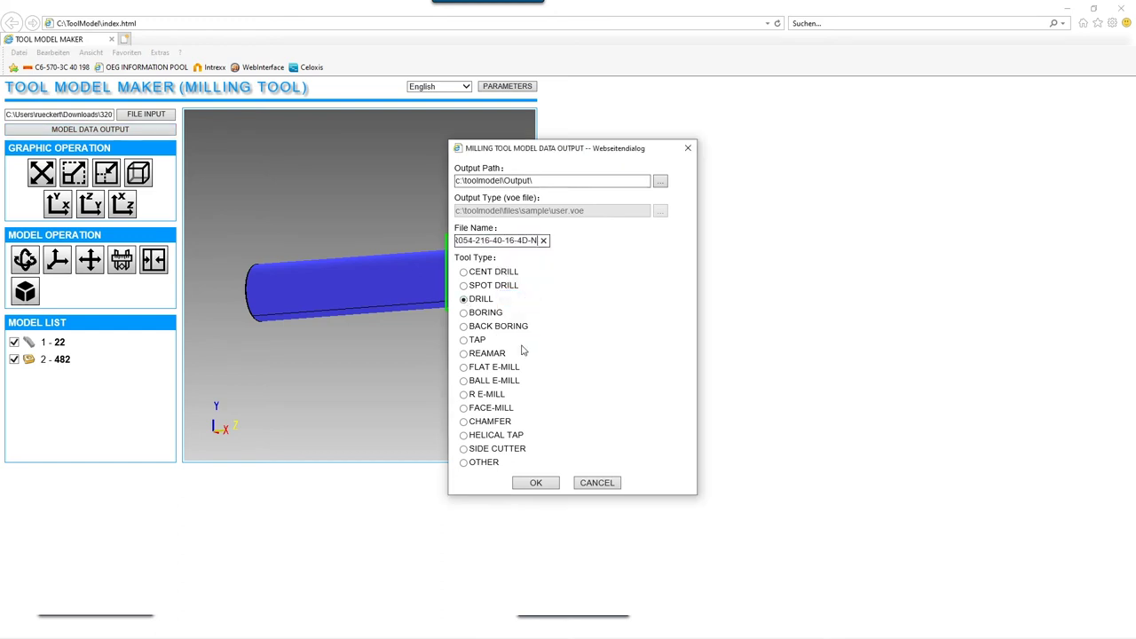
- Write out the drill model, then delete tool 8's existing tool registration
left_click(540, 483)
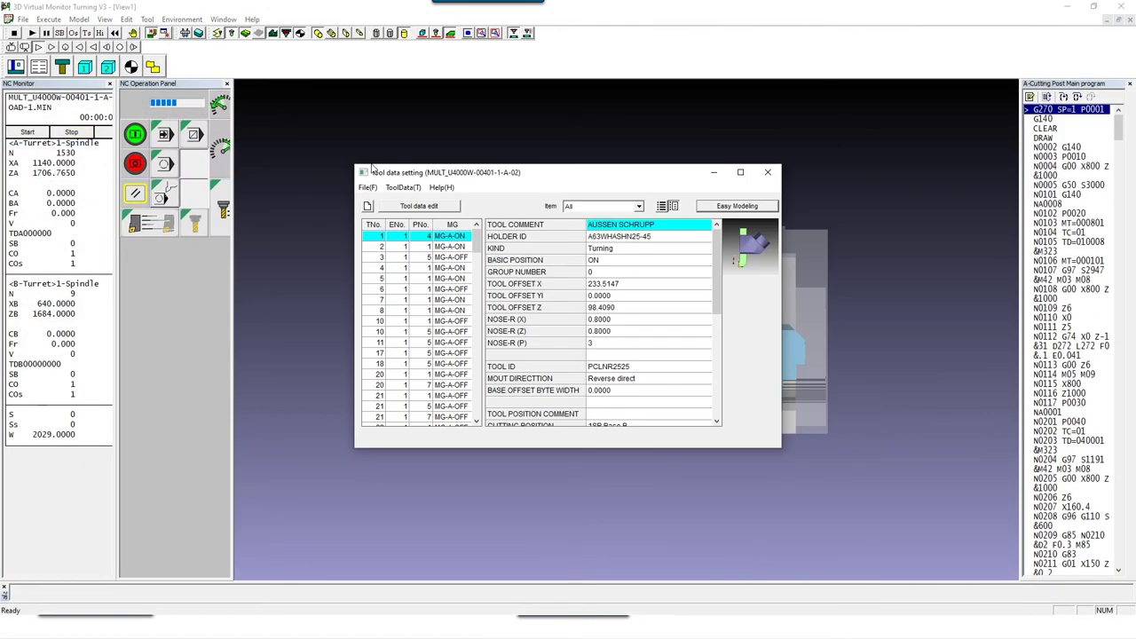
left_click(436, 311)
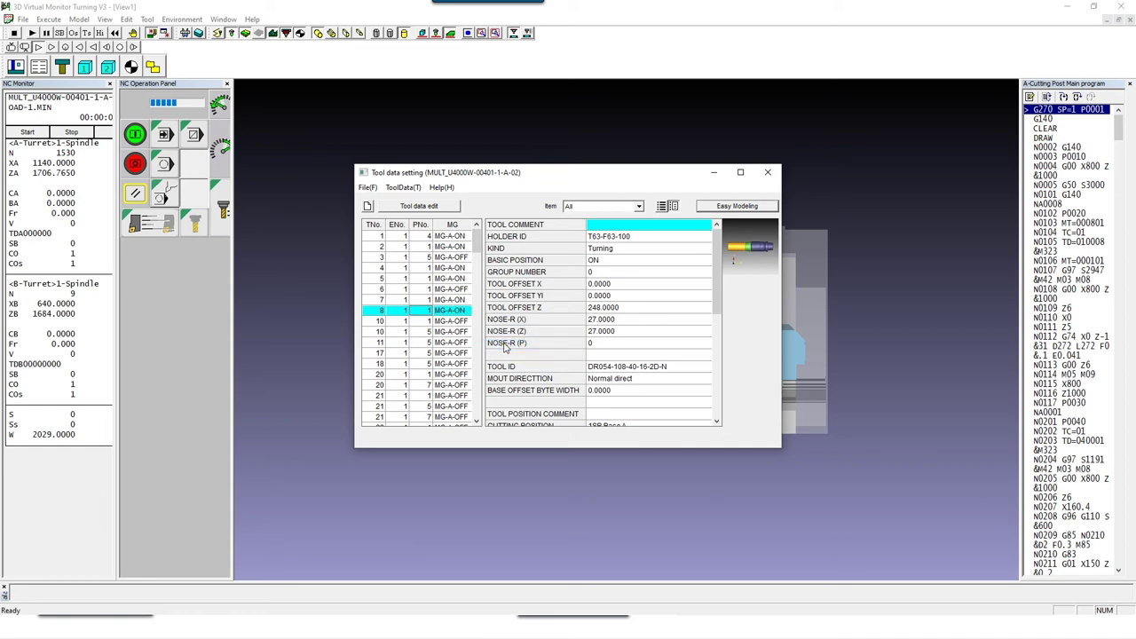
key("Delete")
left_click(576, 382)
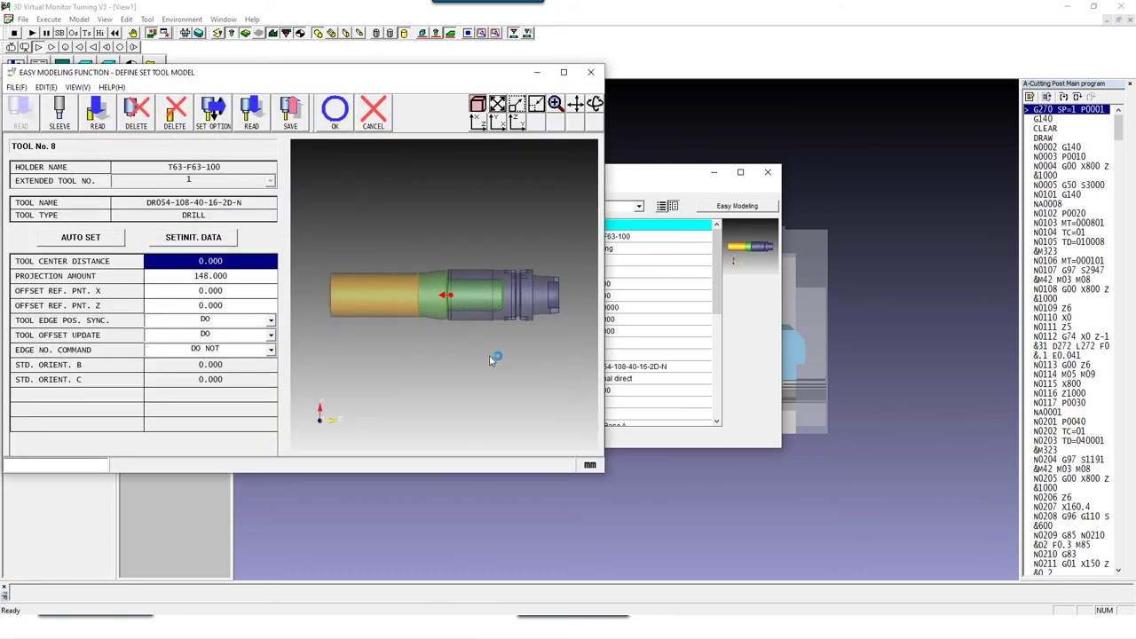
left_click(103, 117)
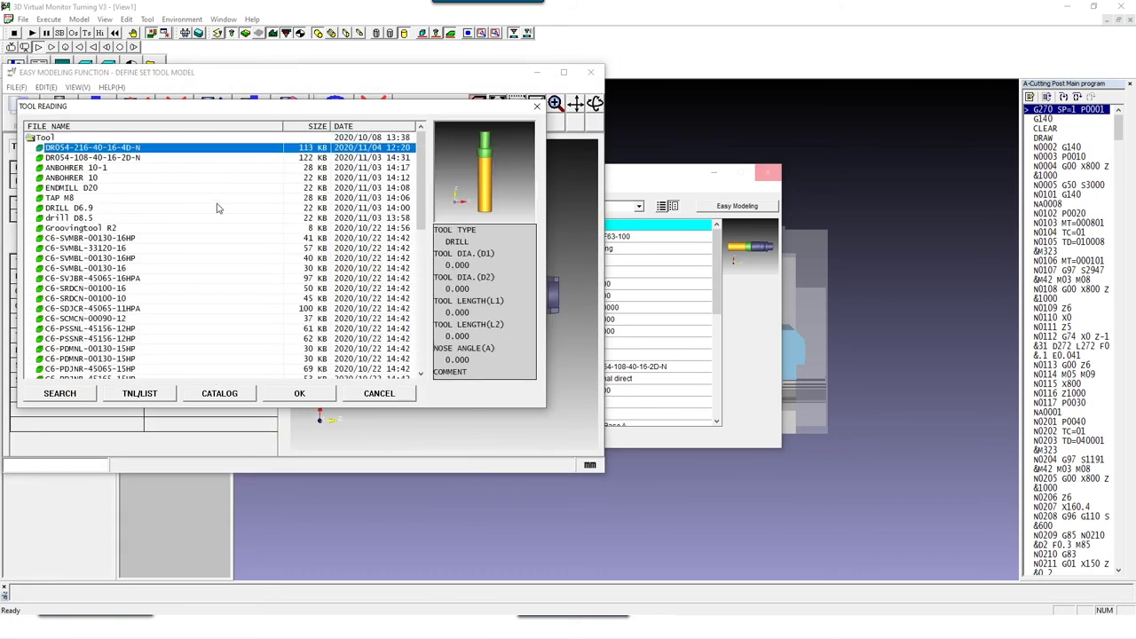
left_click(313, 396)
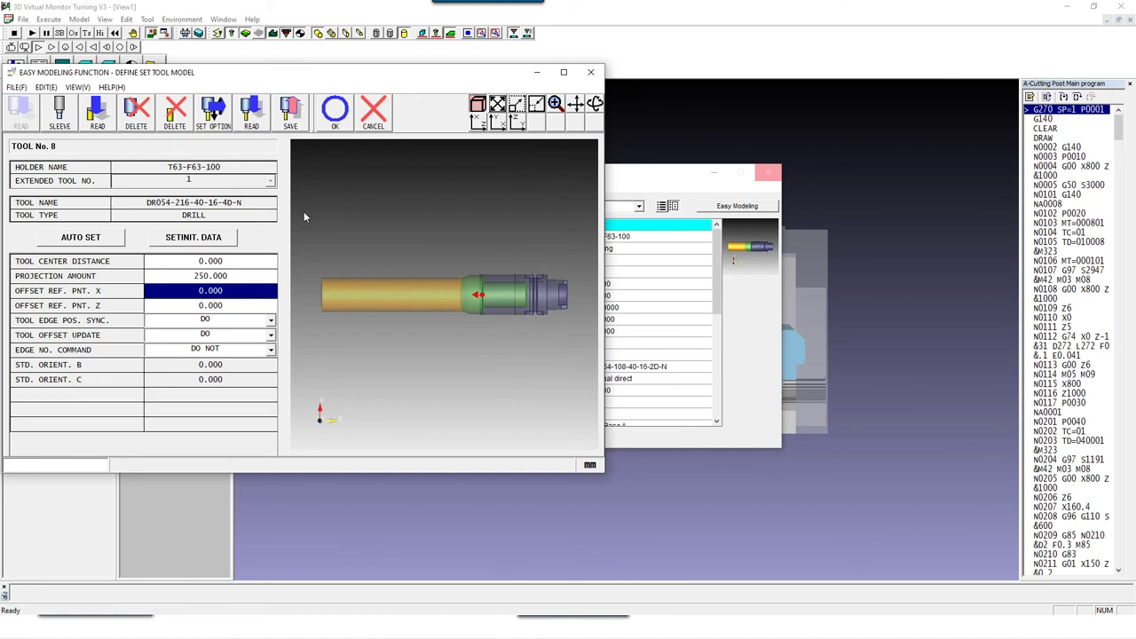
left_click(340, 114)
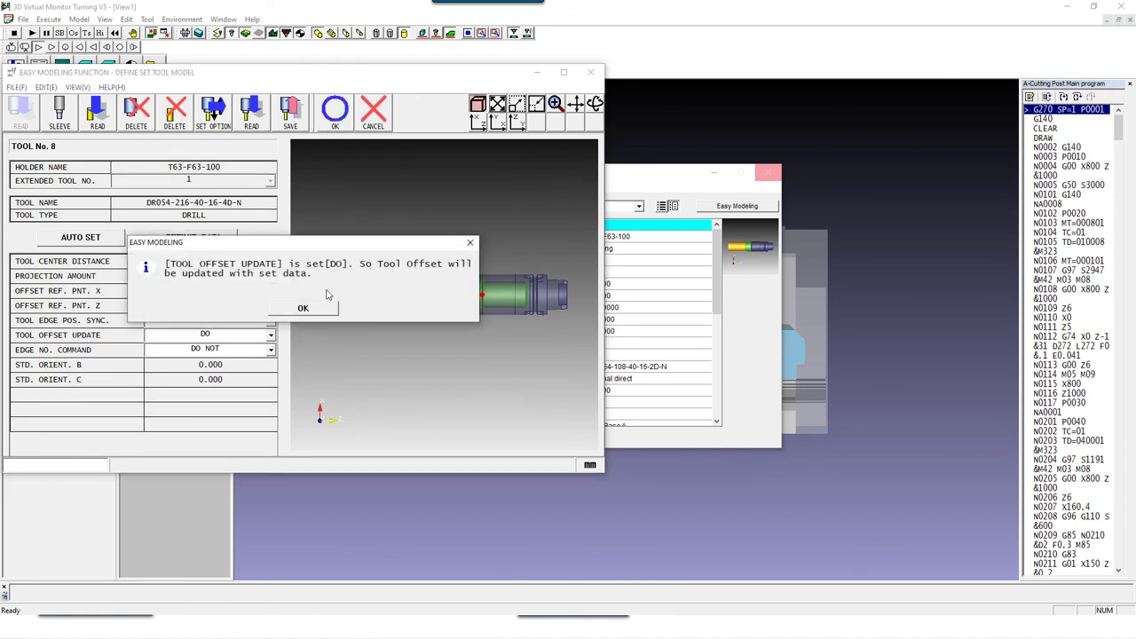
left_click(302, 309)
left_click(769, 171)
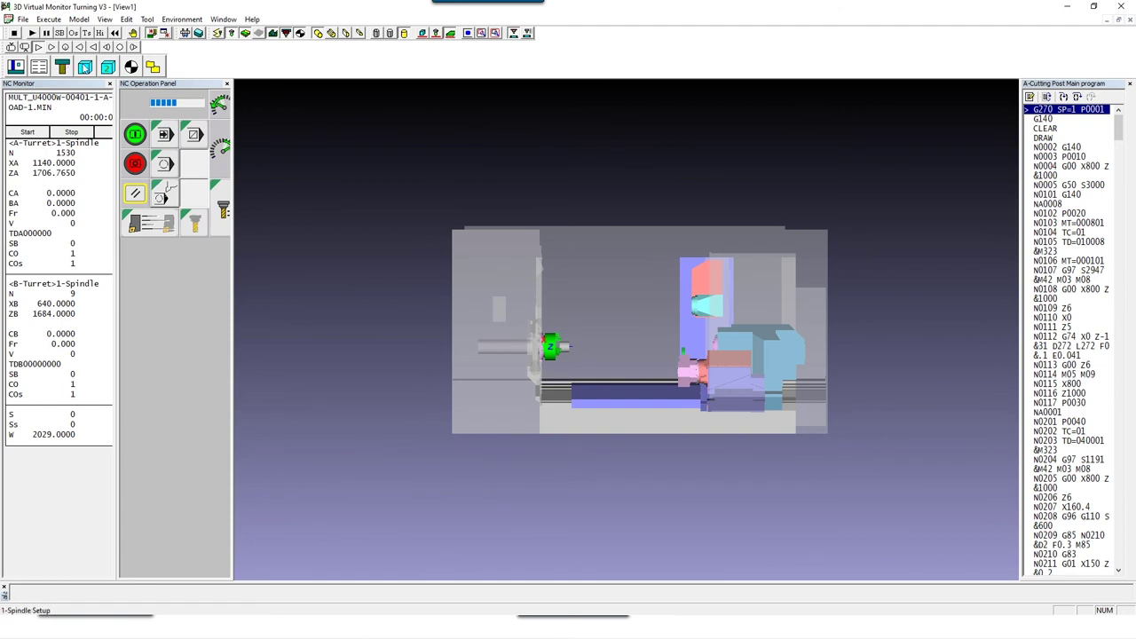
- Reposition the blank against the jaws so dimension d is 110 instead of 105
left_click(86, 69)
left_click(501, 325)
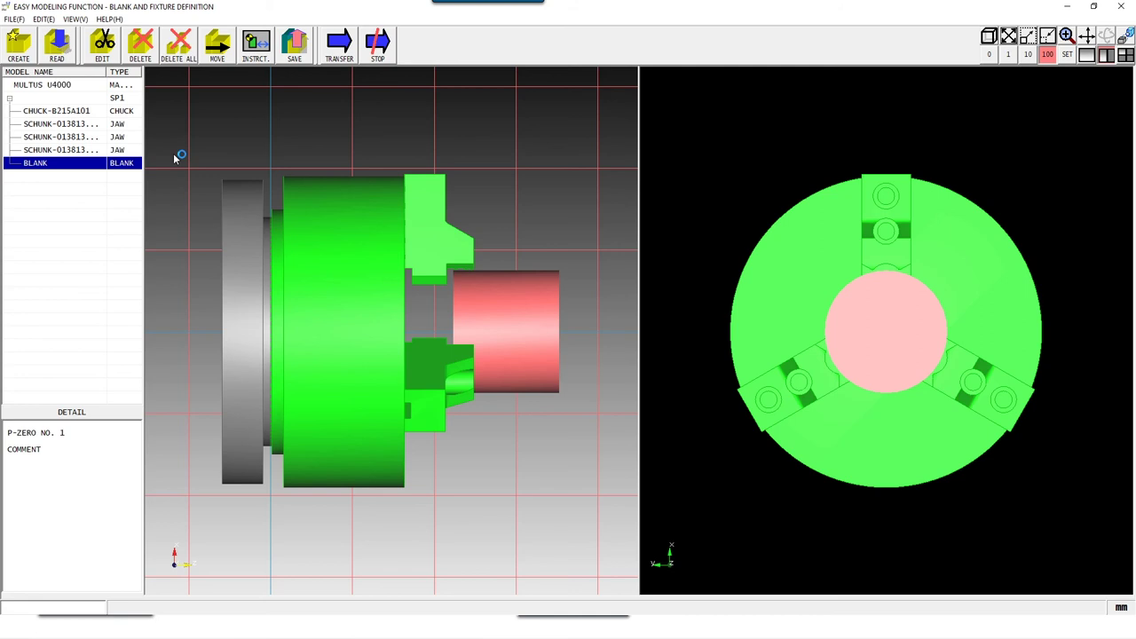
left_click(217, 45)
type("110")
key("Return")
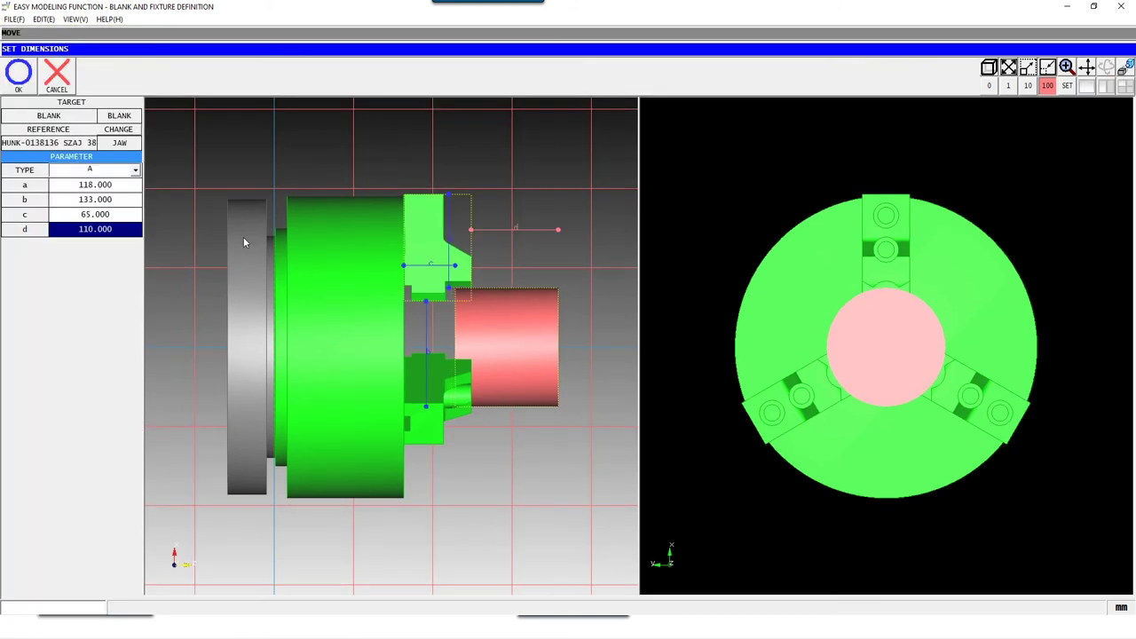
left_click(17, 89)
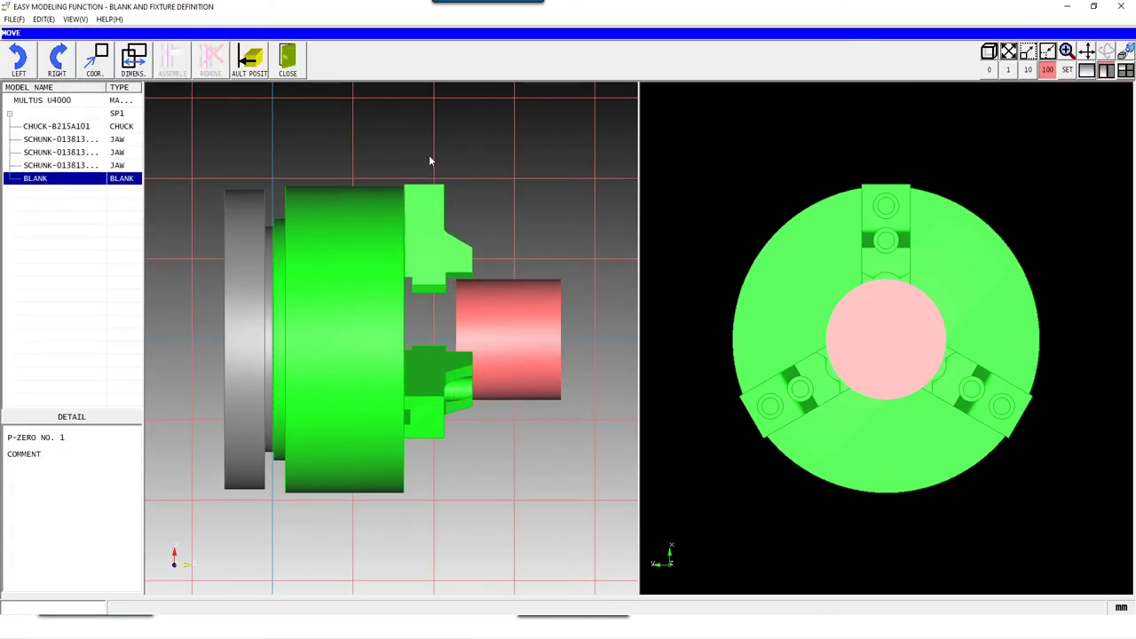
left_click(288, 60)
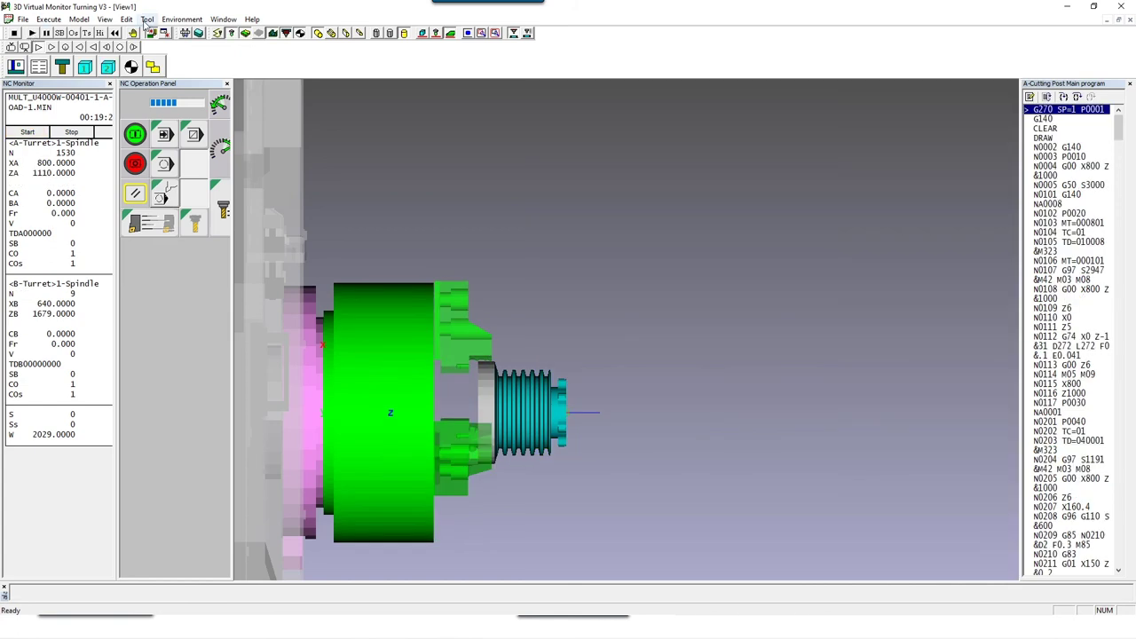
- Confirm the Collision History is empty after the re-run
left_click(147, 19)
left_click(182, 43)
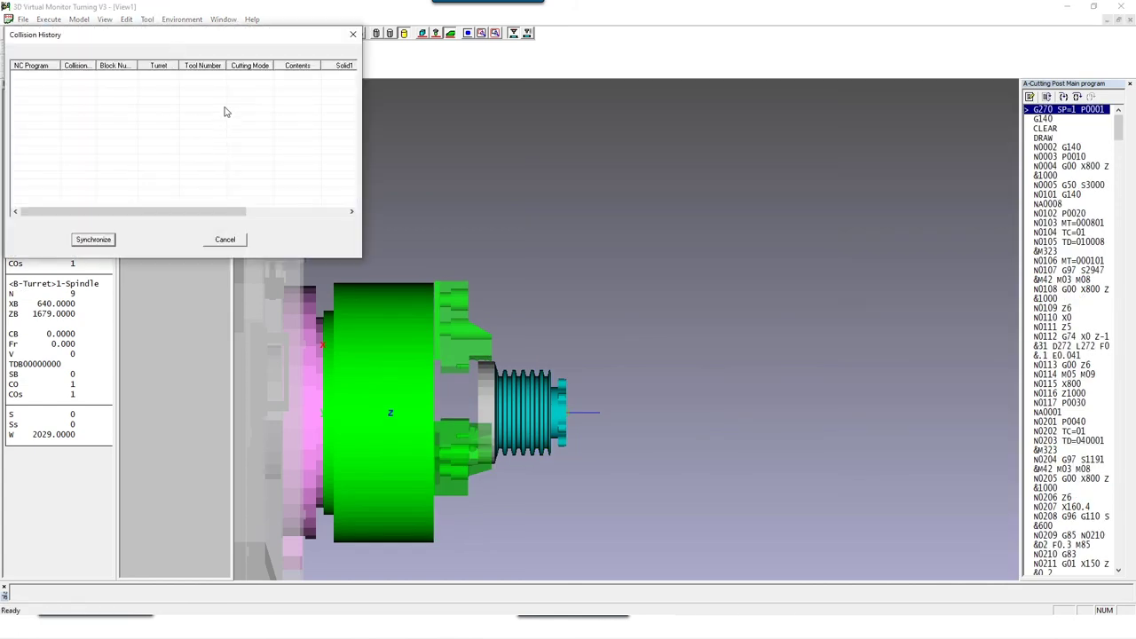
left_click(225, 241)
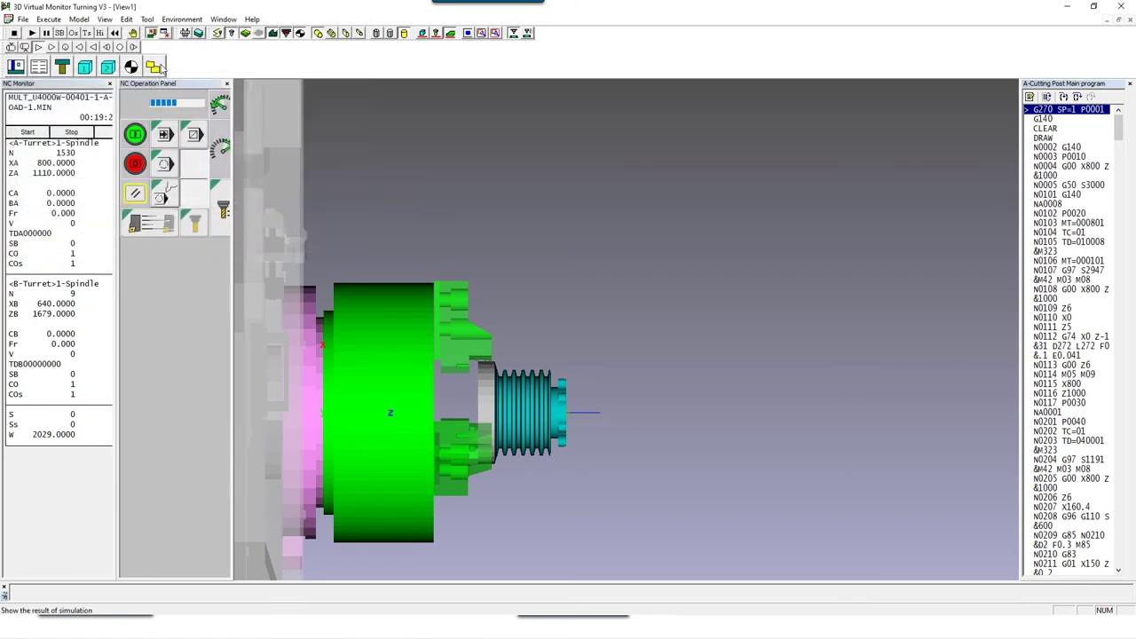
- Output the DEFINE models information files from the simulation result
left_click(154, 68)
left_click(549, 308)
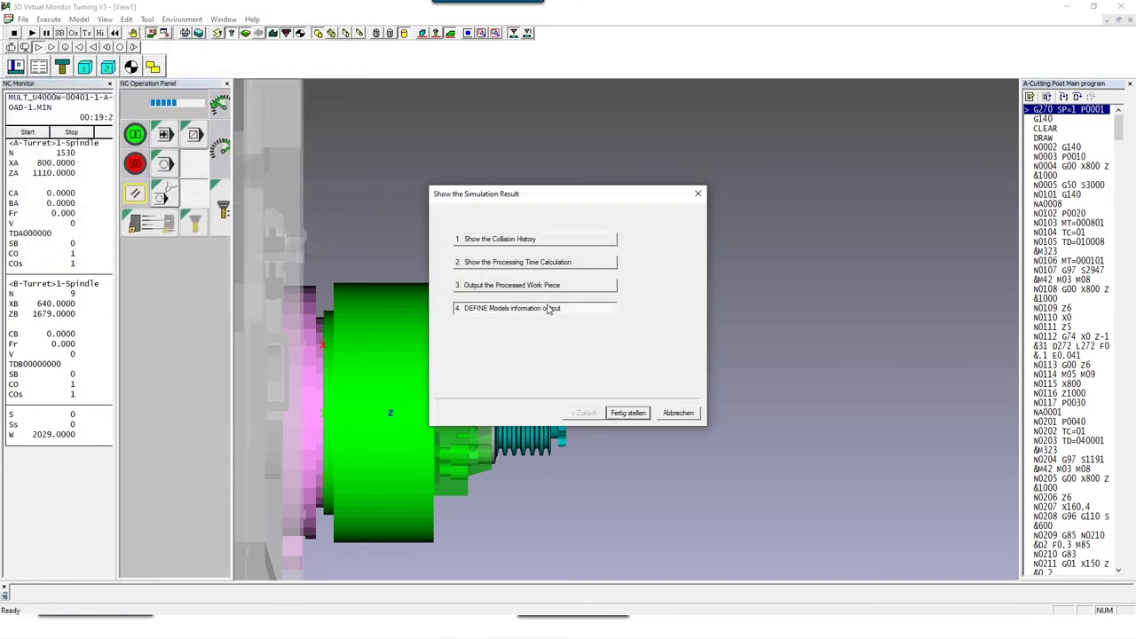
left_click(628, 413)
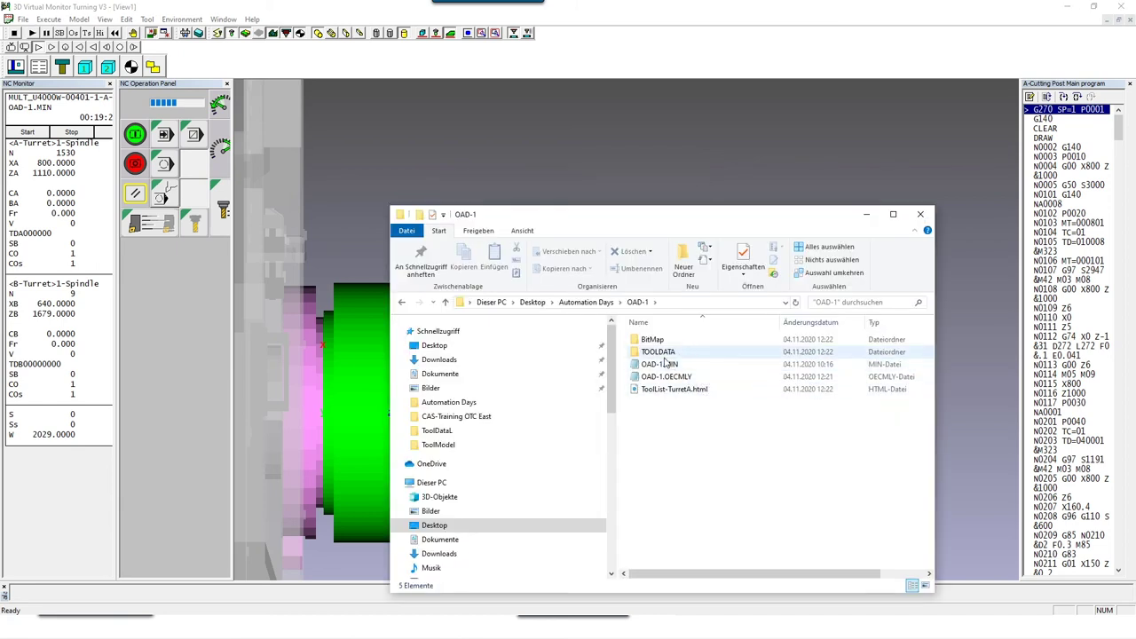
- Review the ToolList-TurretA.html tooling sheet in Edge, then open the TOOLDATA folder of SetTool files
left_click(666, 376)
left_click(679, 390)
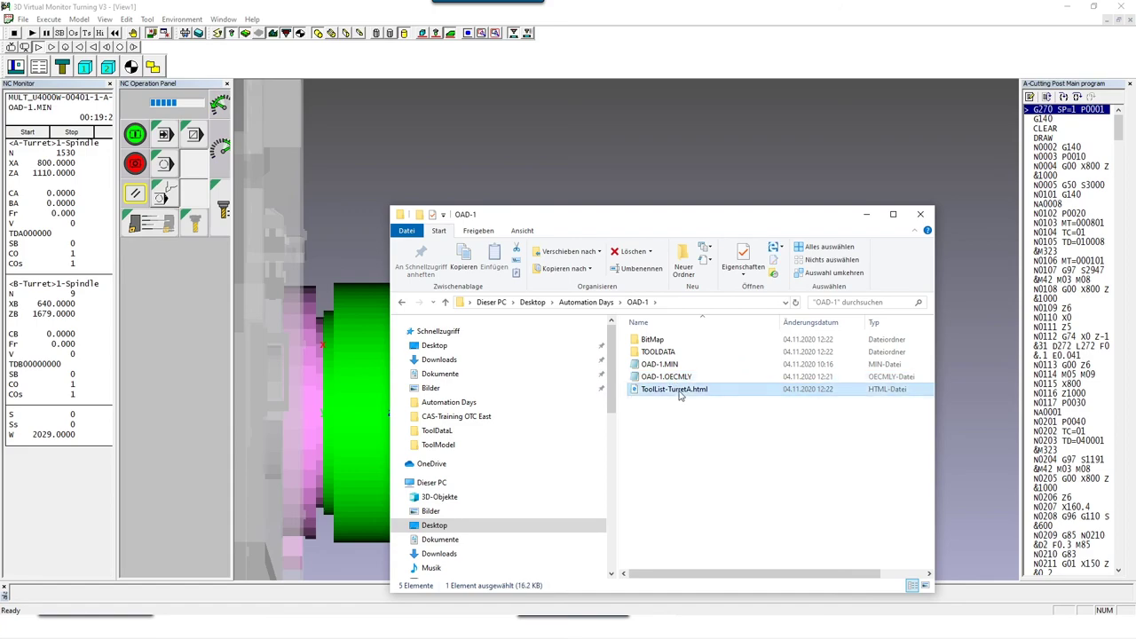
double_click(680, 393)
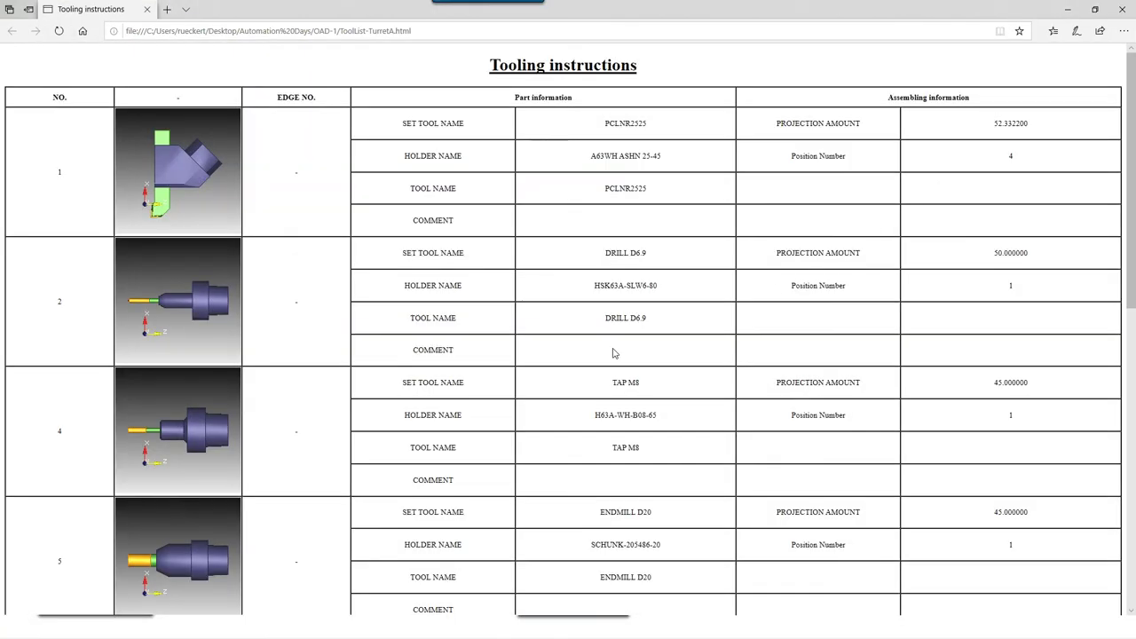
scroll(612, 354, "down", 8)
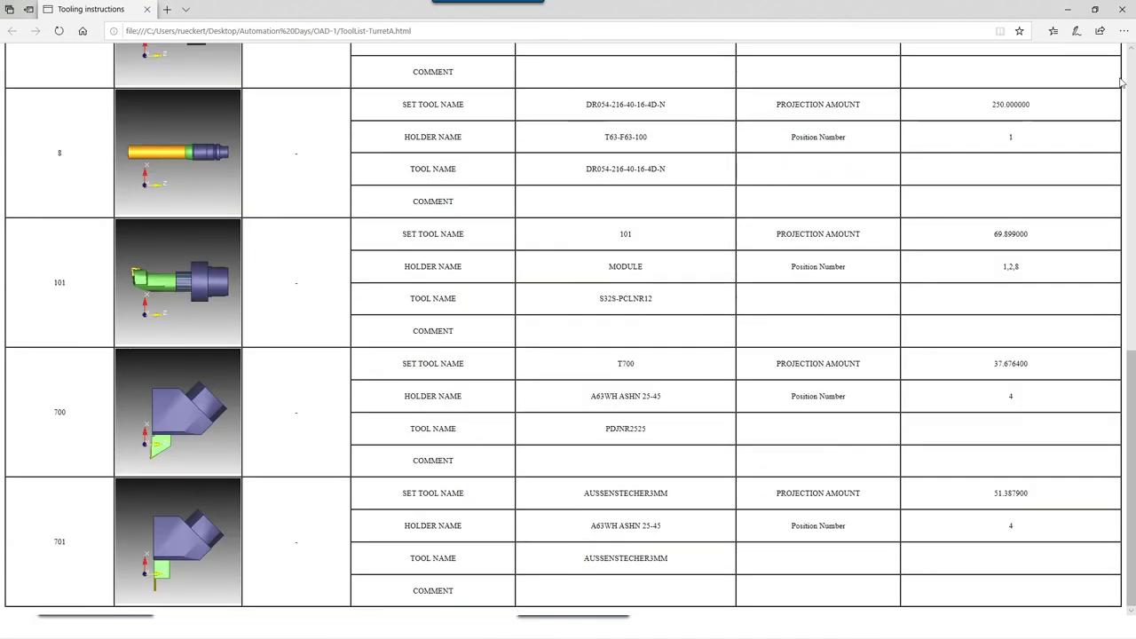
left_click(1124, 9)
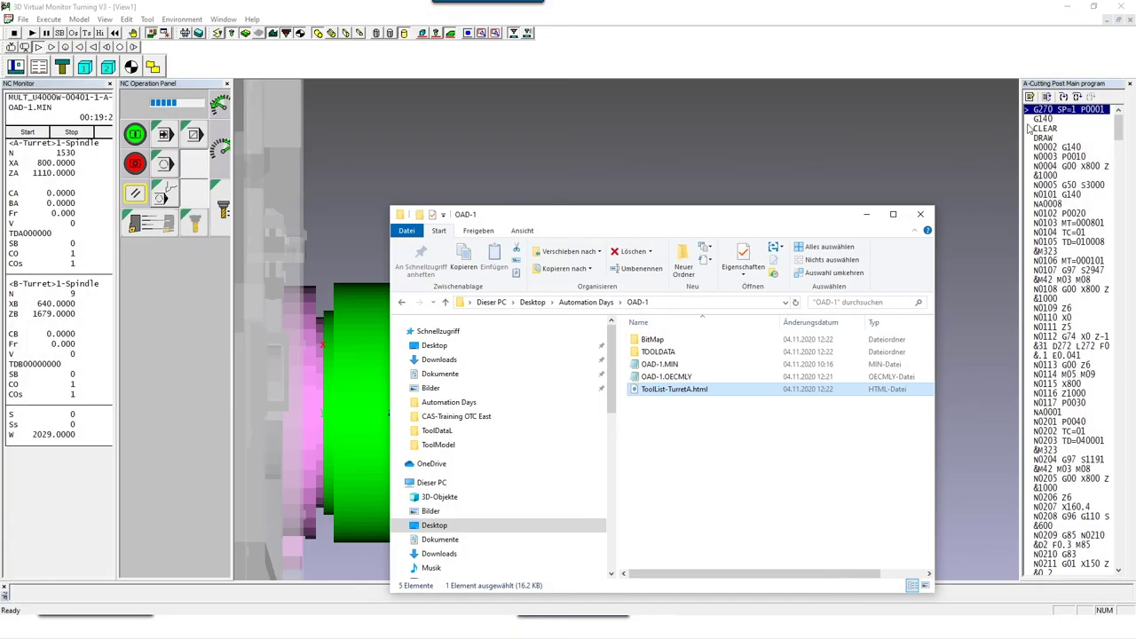
double_click(661, 360)
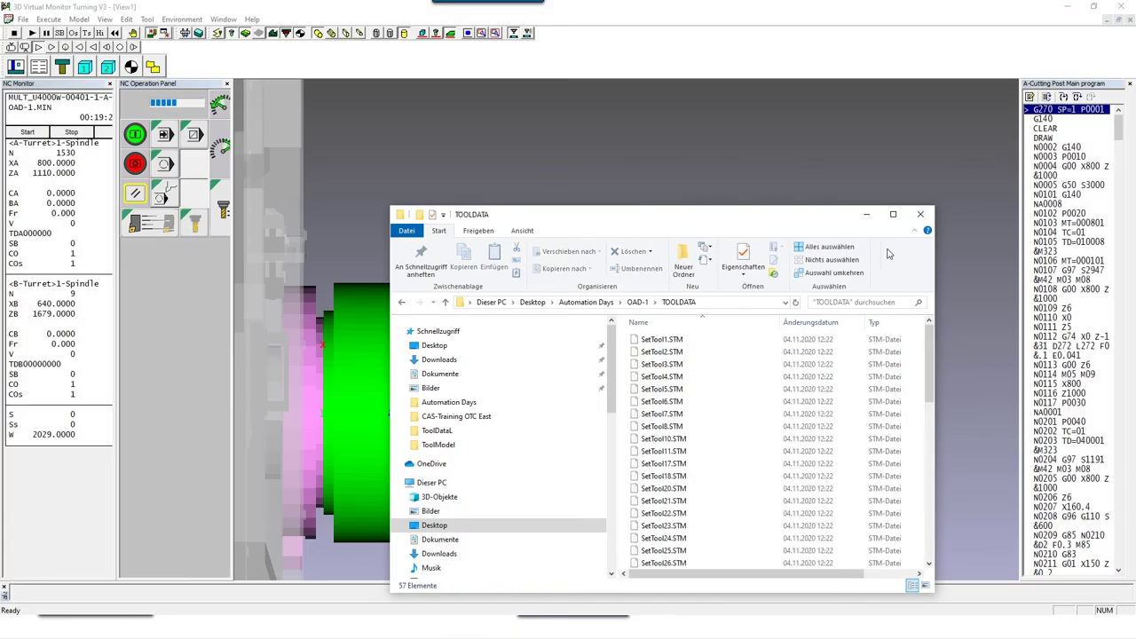